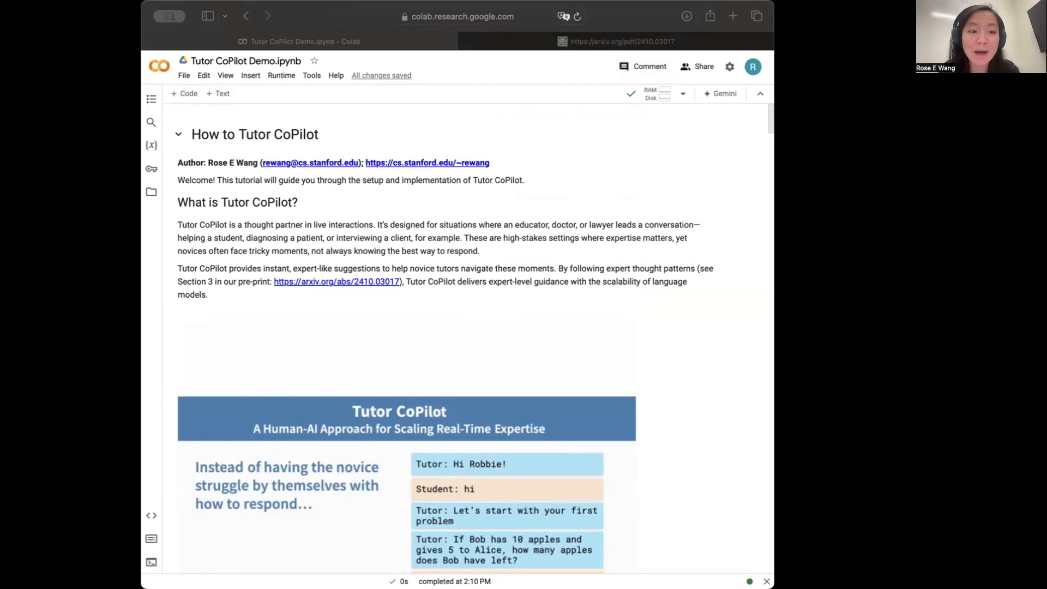
scroll(302, 248, "down", 1)
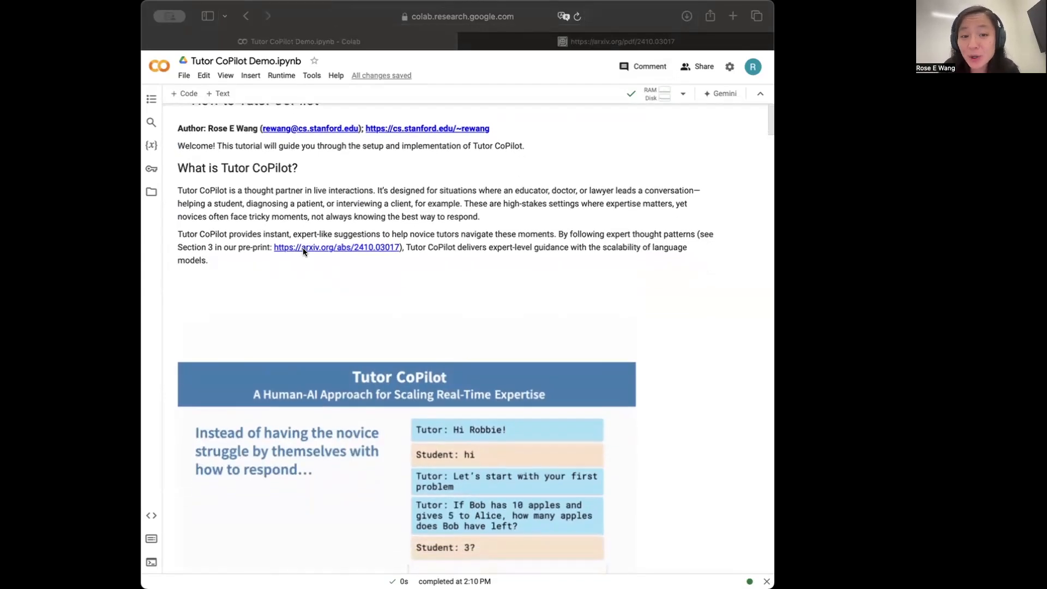
scroll(303, 248, "down", 3)
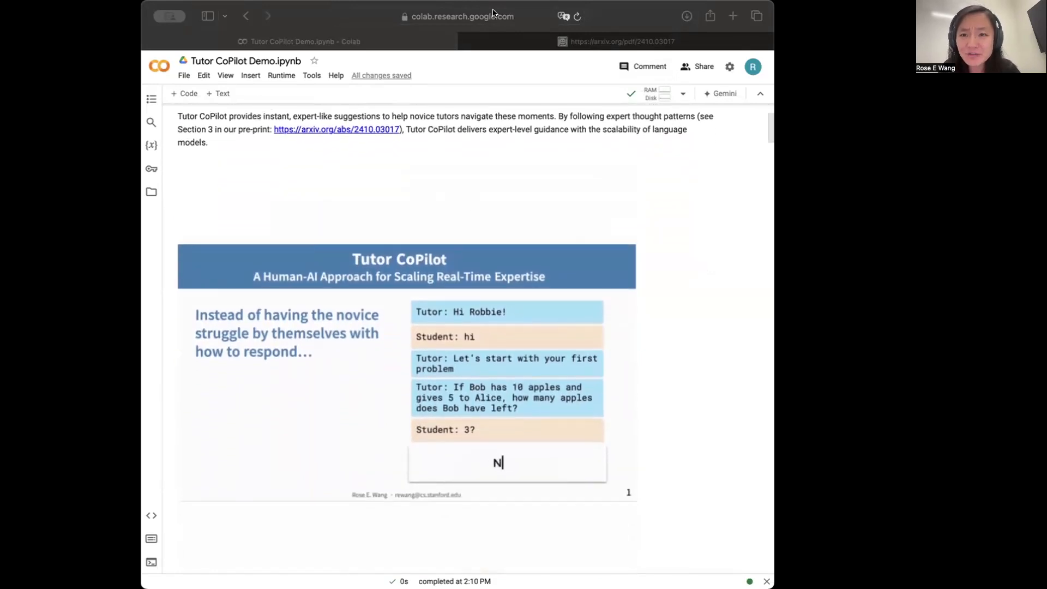
Check the Tutor CoPilot paper's title in the neighbouring tab and return to the notebook.
left_click(572, 41)
scroll(374, 202, "up", 5)
scroll(375, 202, "up", 10)
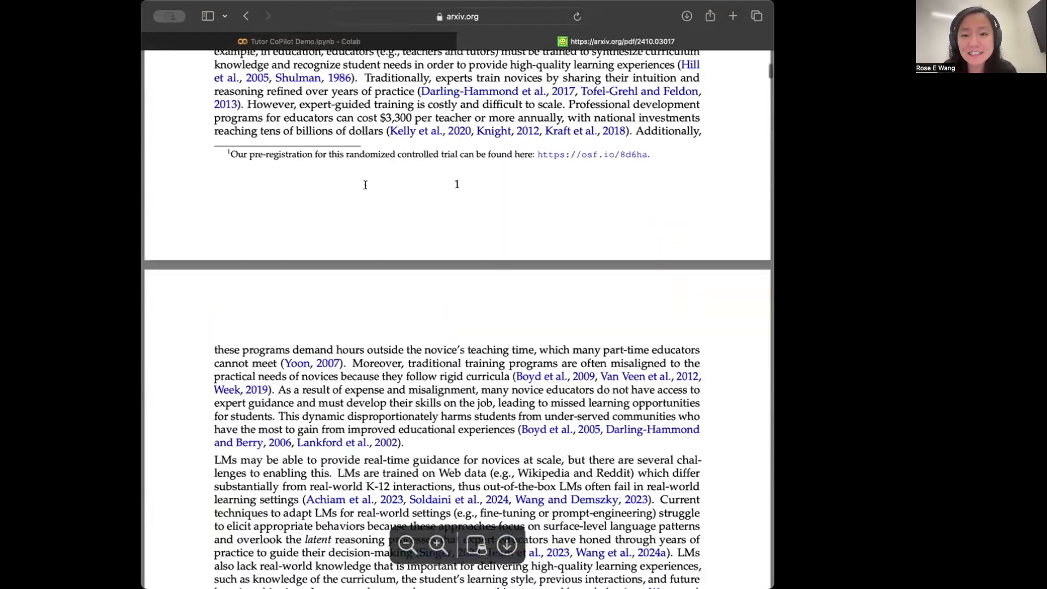
scroll(266, 172, "up", 10)
mouse_move(291, 180)
left_mouse_down()
mouse_move(559, 187)
mouse_move(567, 197)
left_mouse_up()
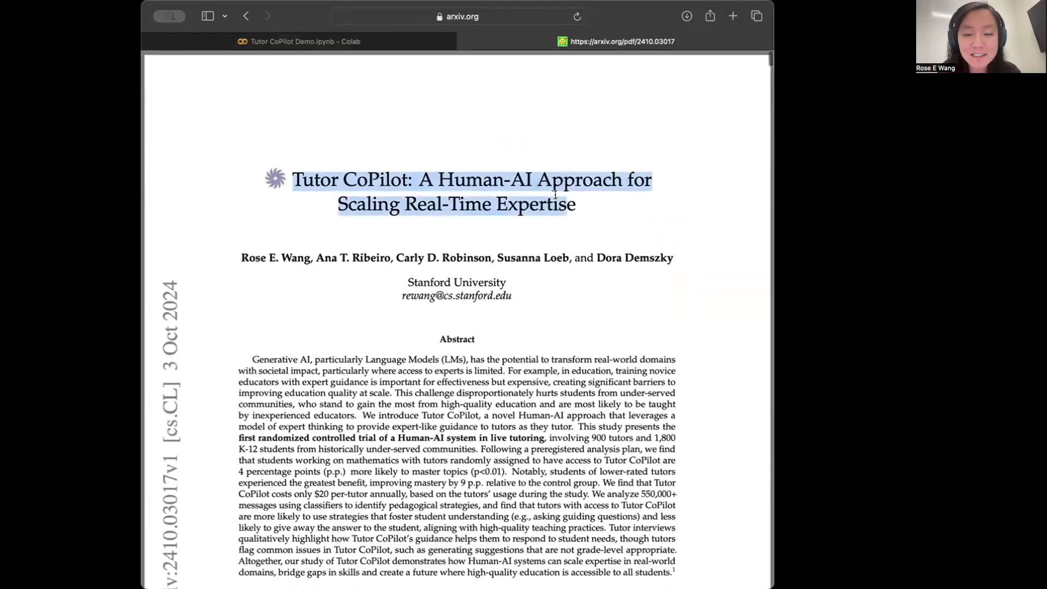
left_click(385, 40)
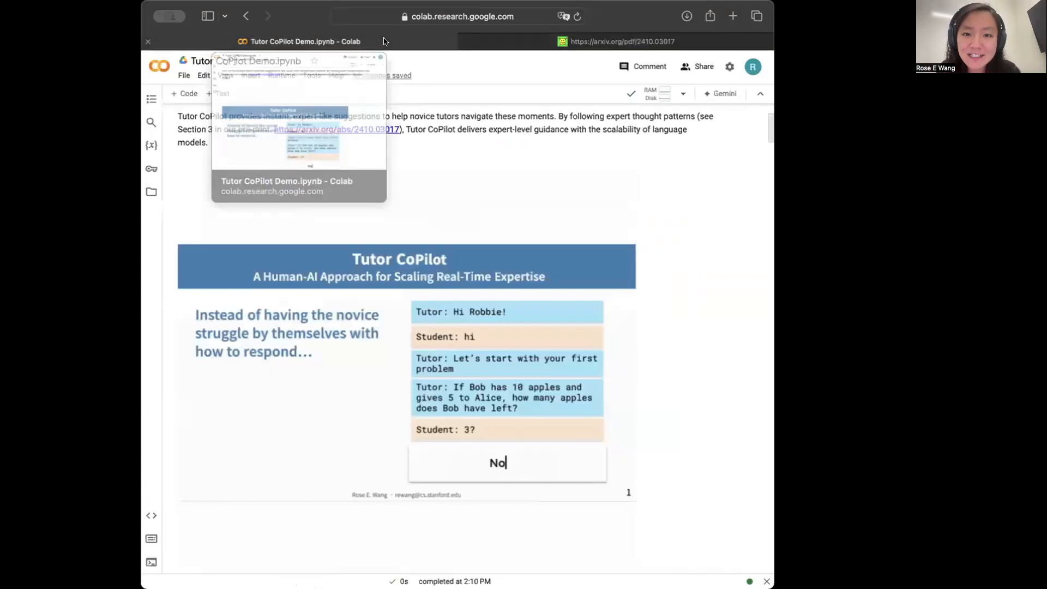
scroll(333, 328, "down", 3)
scroll(333, 327, "down", 1)
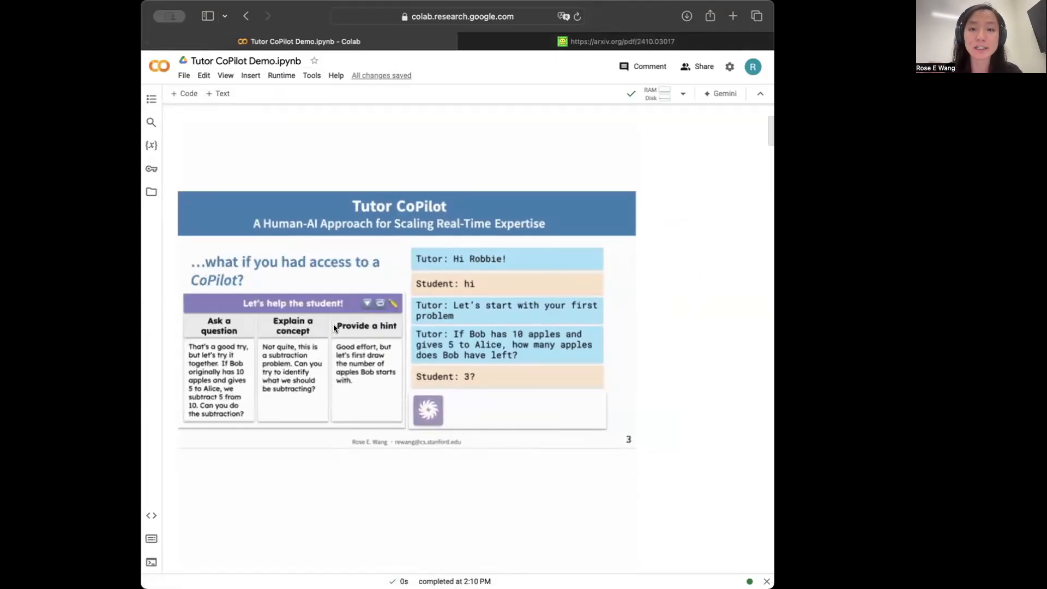
scroll(424, 386, "down", 3)
scroll(424, 386, "down", 3)
scroll(424, 386, "down", 2)
scroll(424, 386, "down", 2)
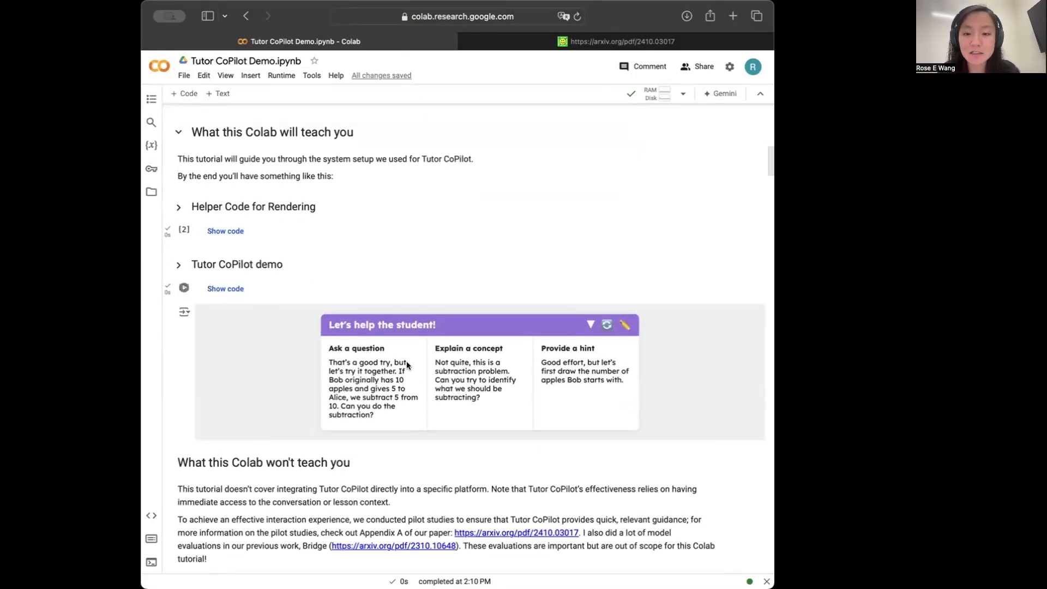
mouse_move(479, 373)
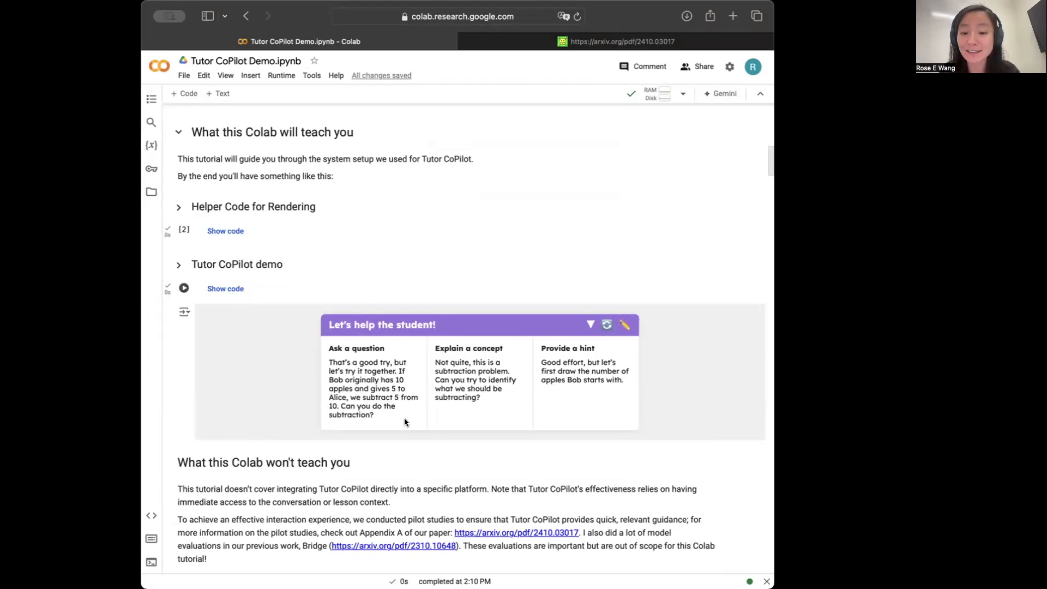
scroll(404, 418, "down", 2)
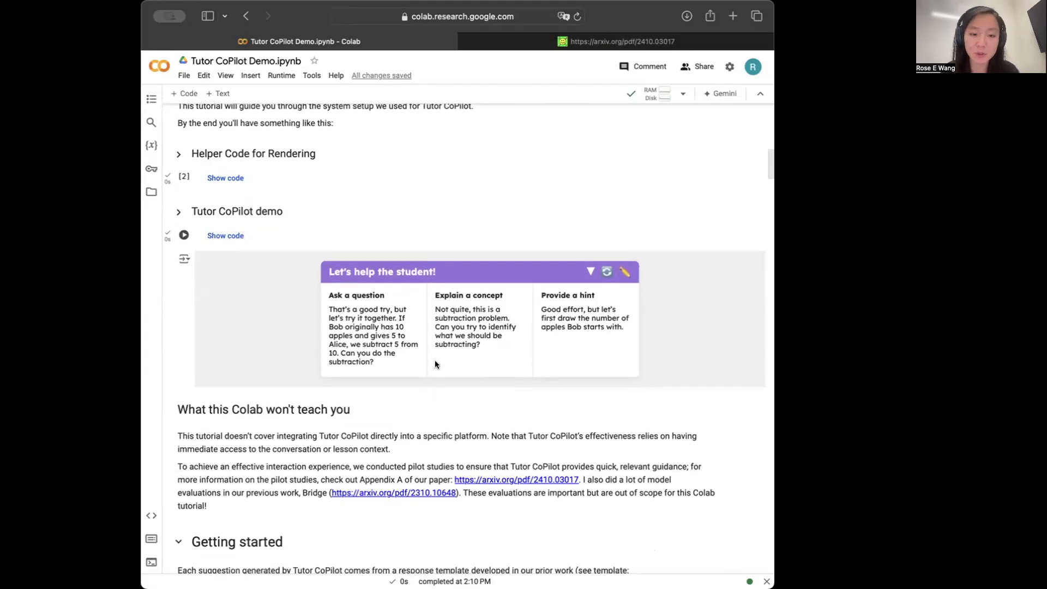
scroll(434, 360, "up", 5)
scroll(396, 337, "right", 3)
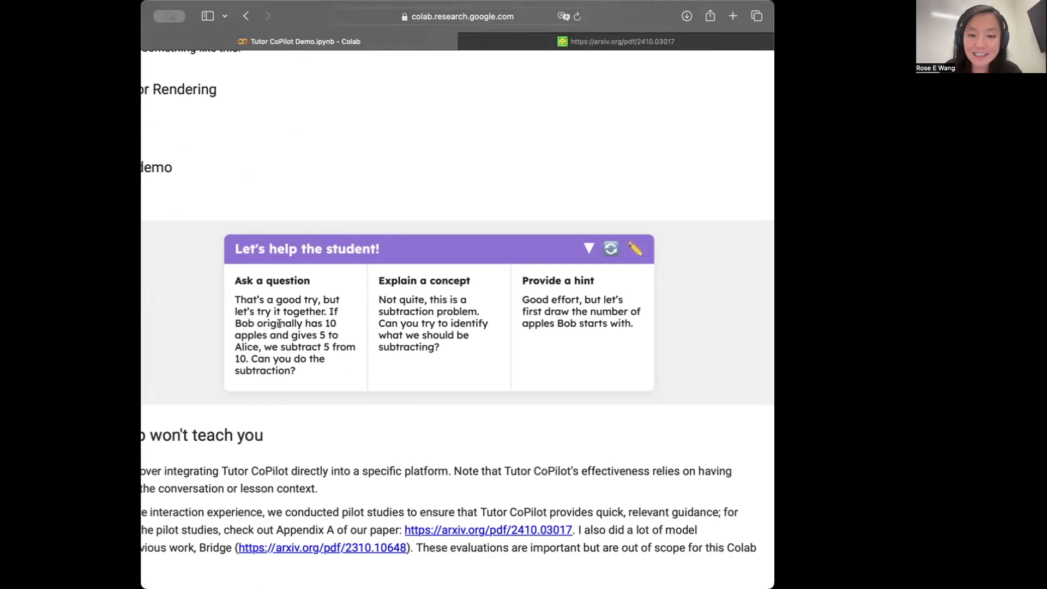
Highlight the 'Ask a question … Can you' suggestion text, glancing at the paper once more.
left_click_drag(244, 300, 299, 350)
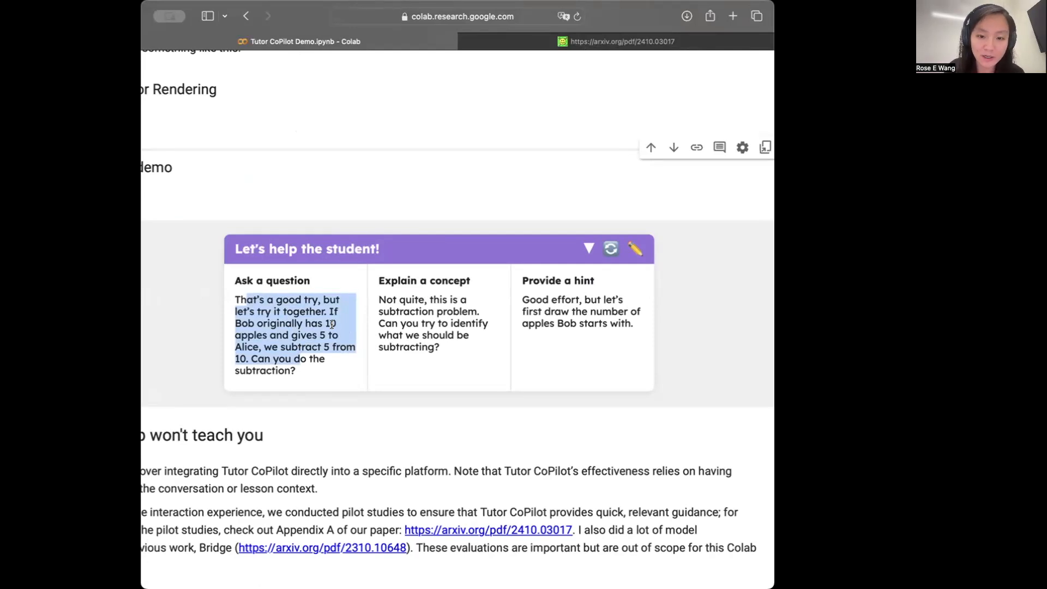
left_click(332, 325)
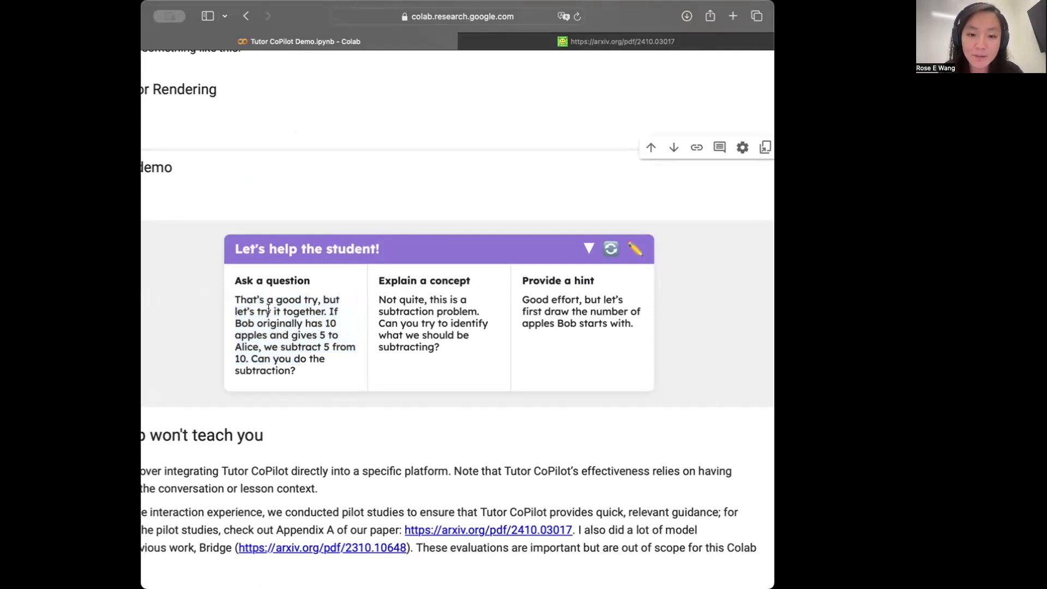
left_click_drag(244, 300, 283, 357)
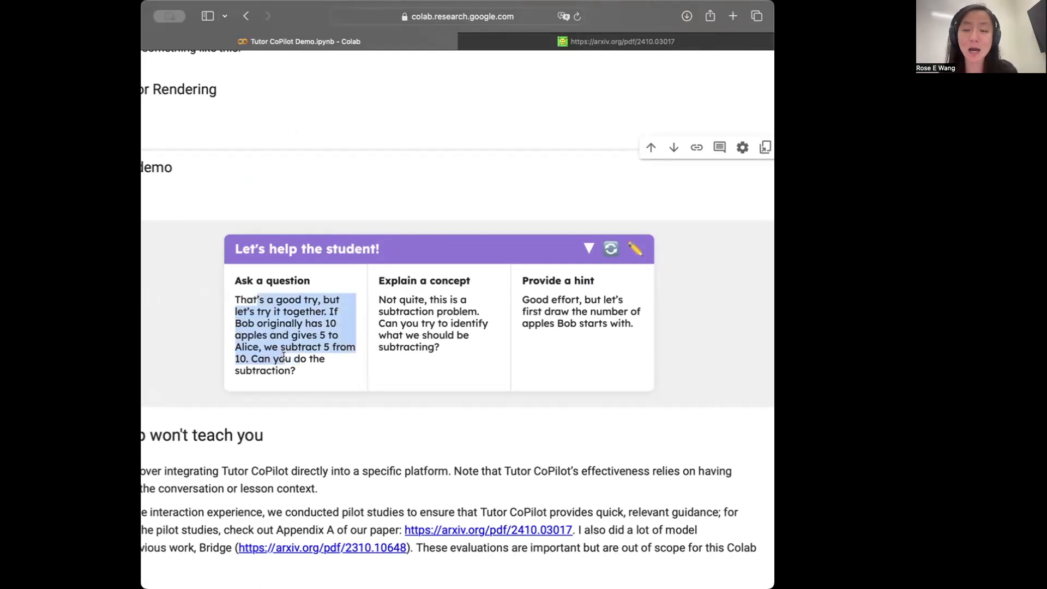
left_click(283, 358)
key("super+0")
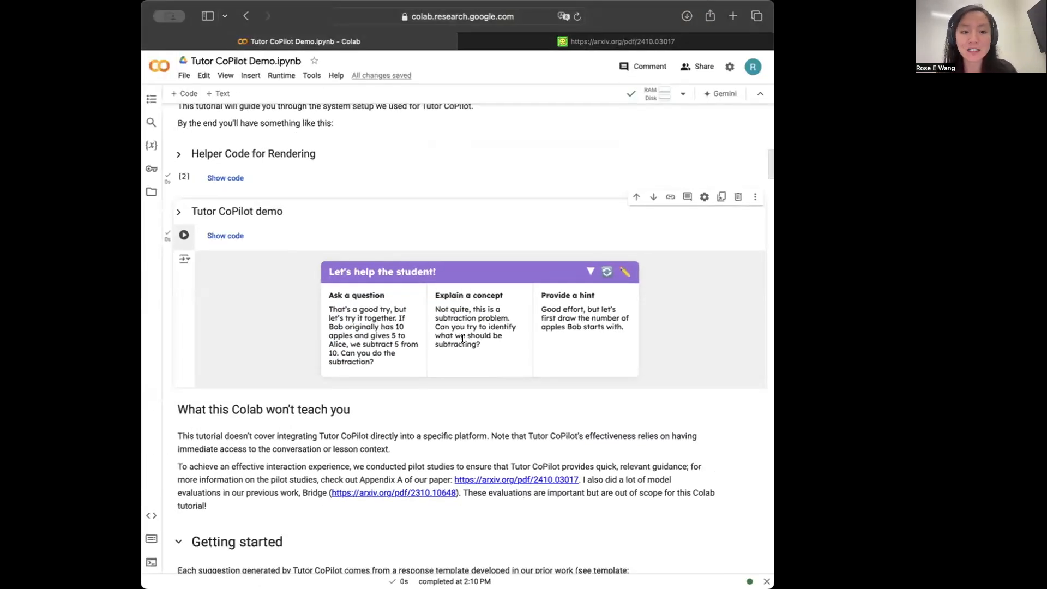
left_click(622, 41)
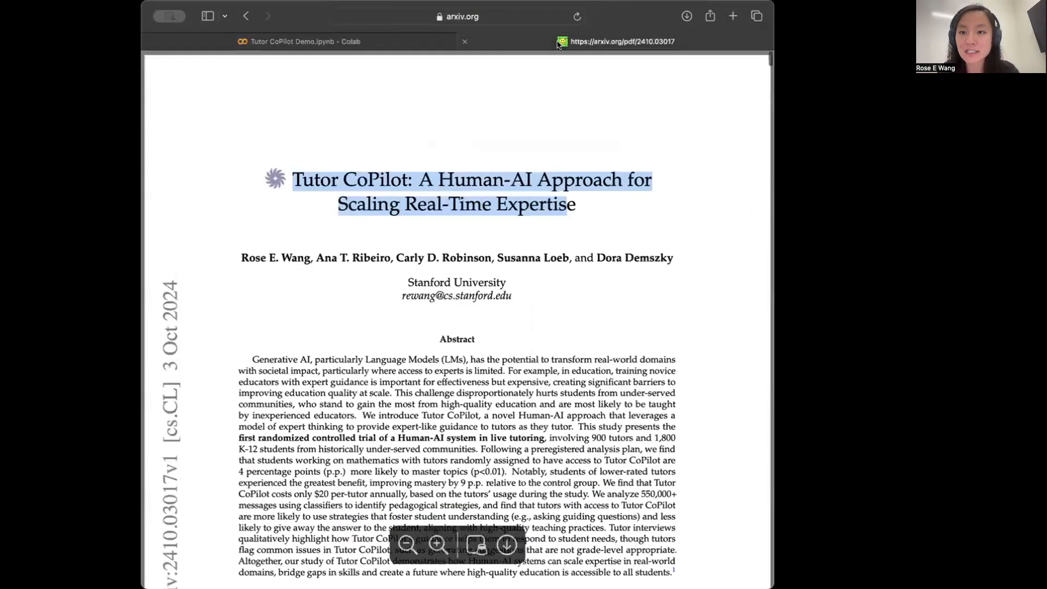
scroll(439, 311, "down", 10)
scroll(439, 318, "down", 15)
scroll(440, 318, "down", 10)
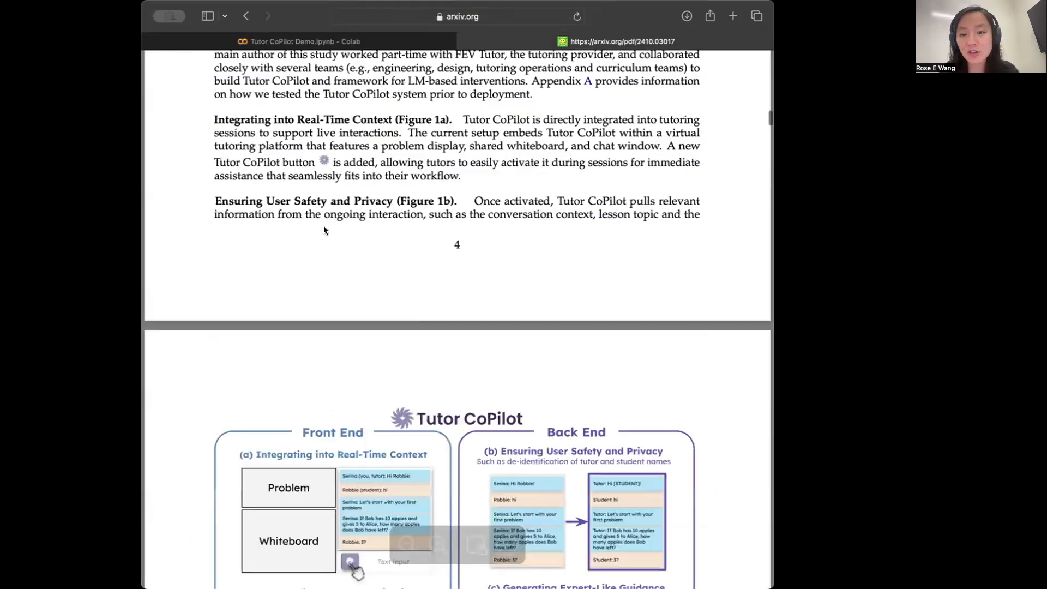
left_click_drag(286, 110, 413, 168)
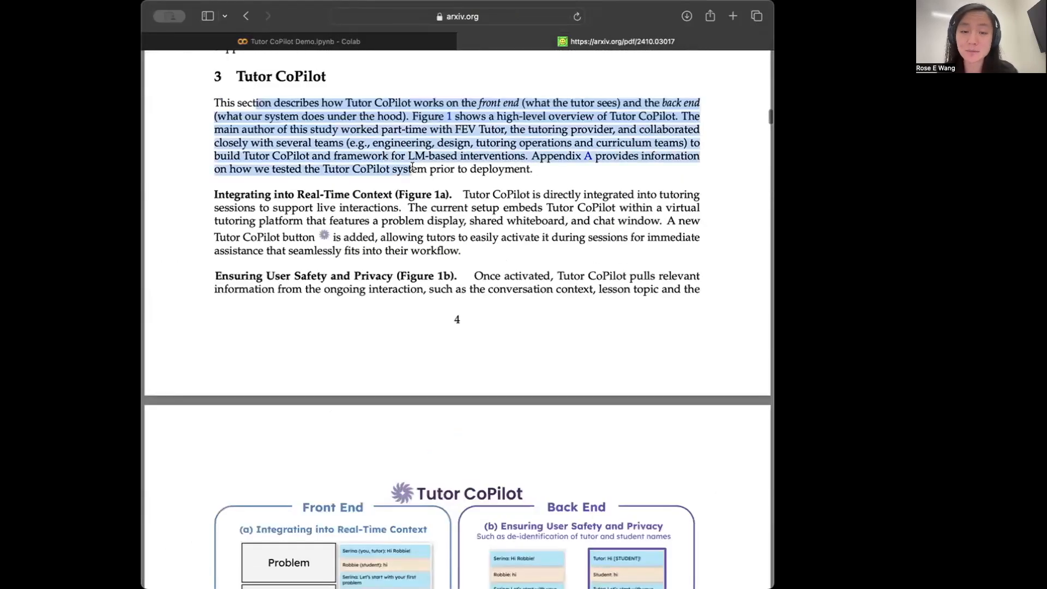
left_click(305, 41)
scroll(424, 331, "down", 1)
scroll(425, 332, "down", 5)
scroll(311, 314, "down", 2)
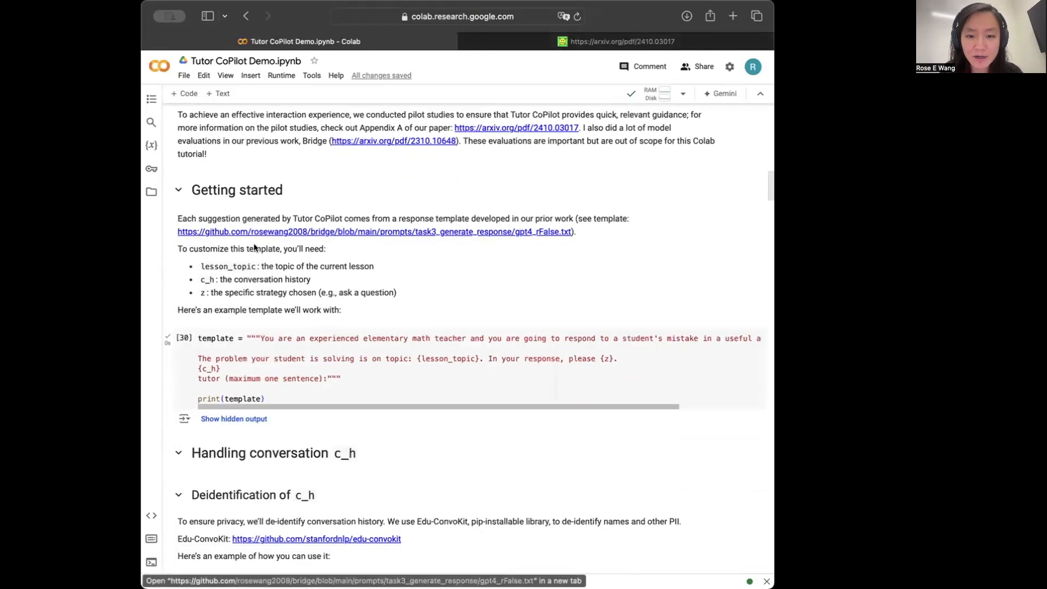
Run the example template cell and highlight the template string and its printed output.
left_click(245, 348)
key("shift+Return")
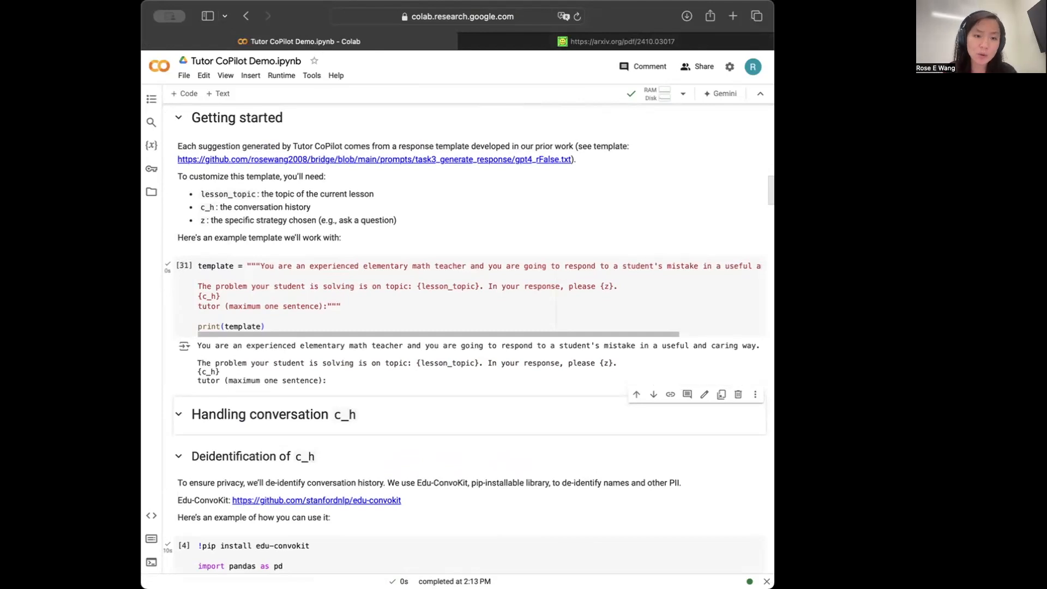
left_click_drag(342, 306, 197, 266)
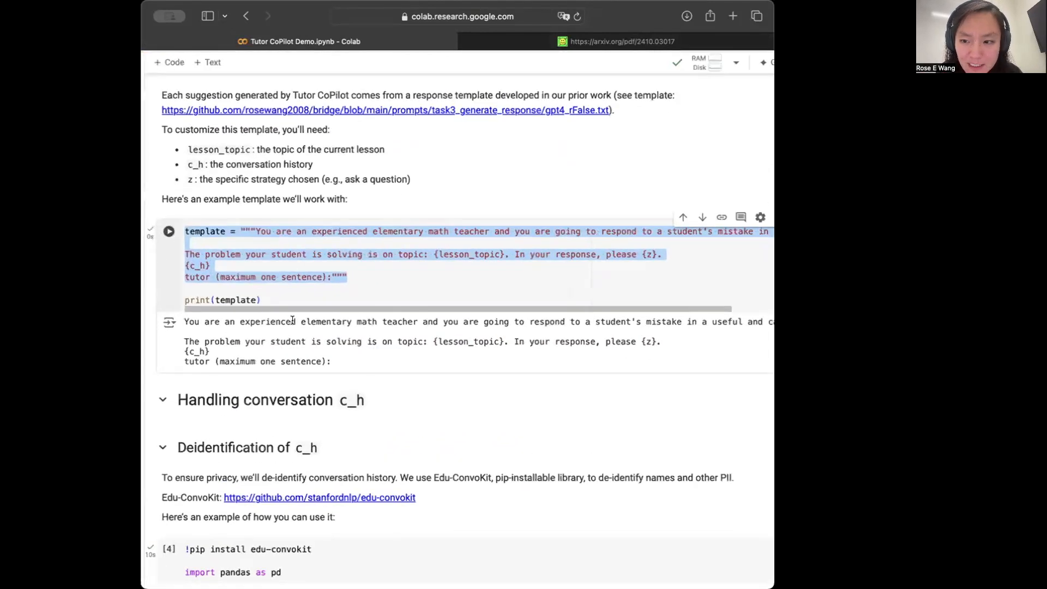
left_click_drag(245, 321, 453, 335)
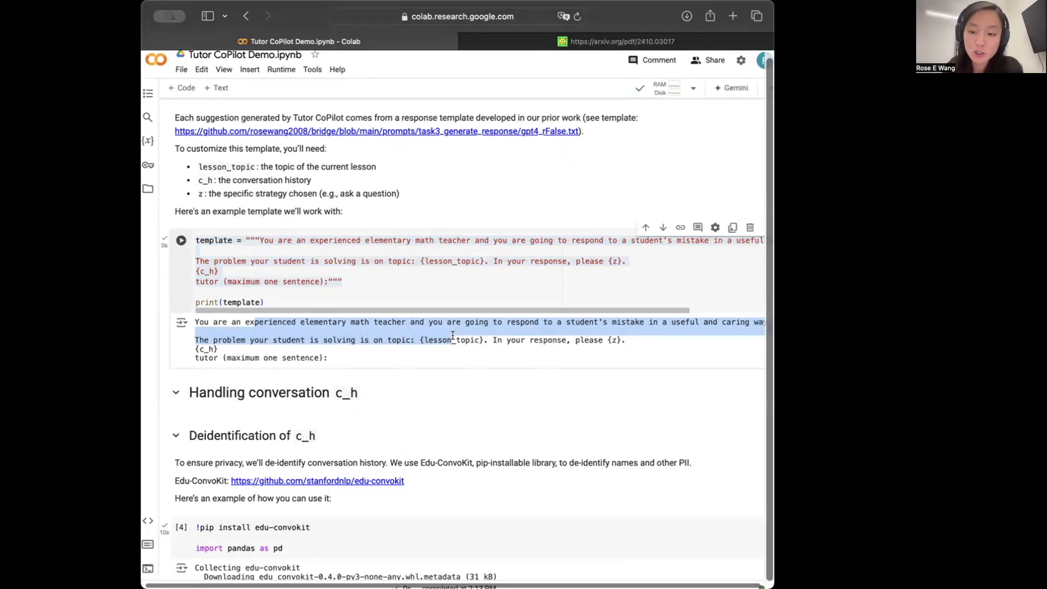
left_click(473, 324)
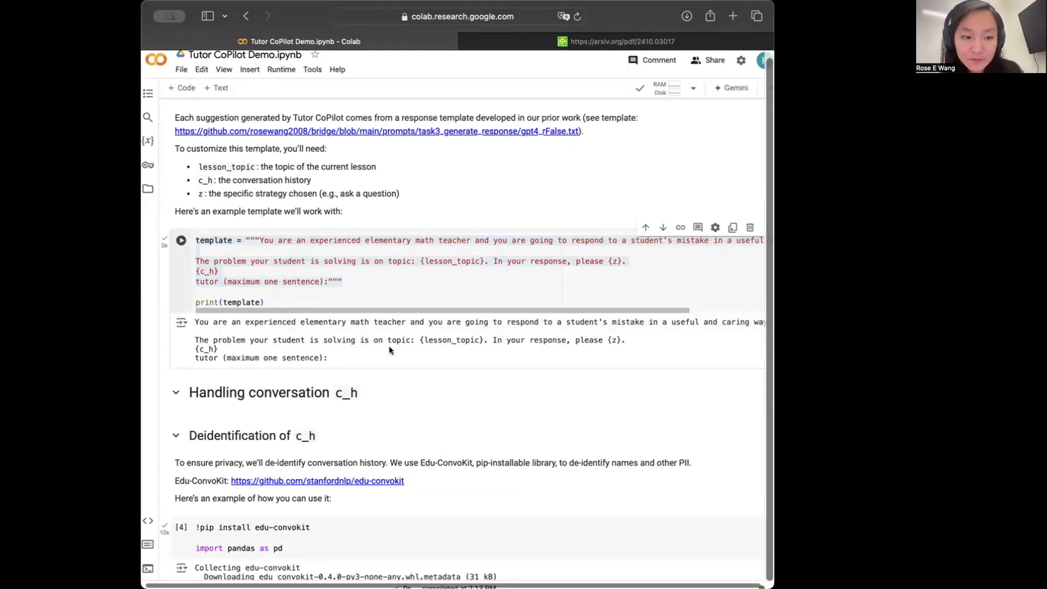
Highlight the {lesson_topic}, {c_h} and {z} placeholders in the output and the full template definition.
left_click_drag(406, 340, 485, 339)
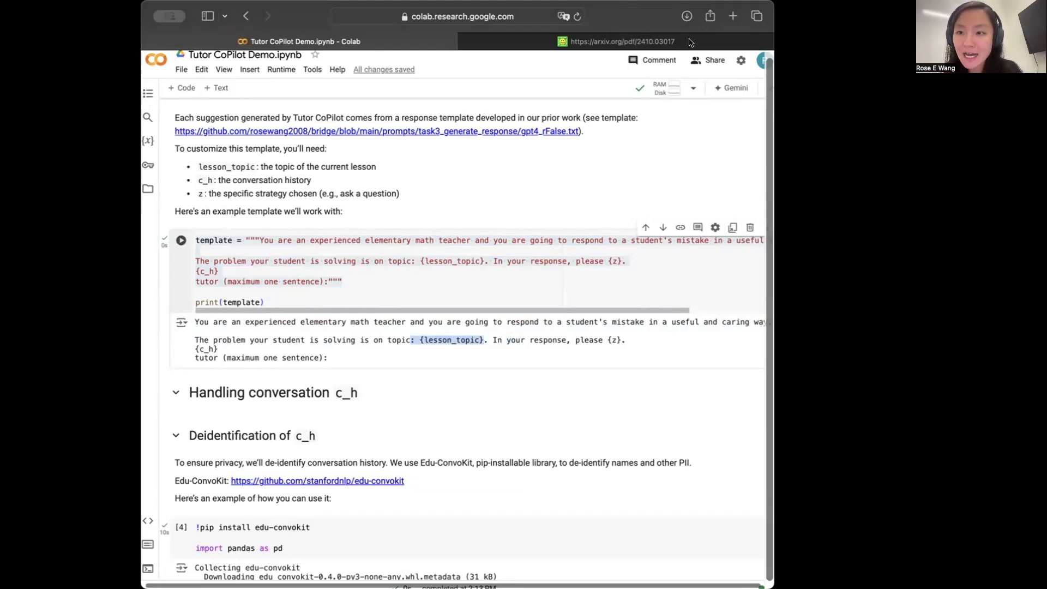
left_click(217, 351)
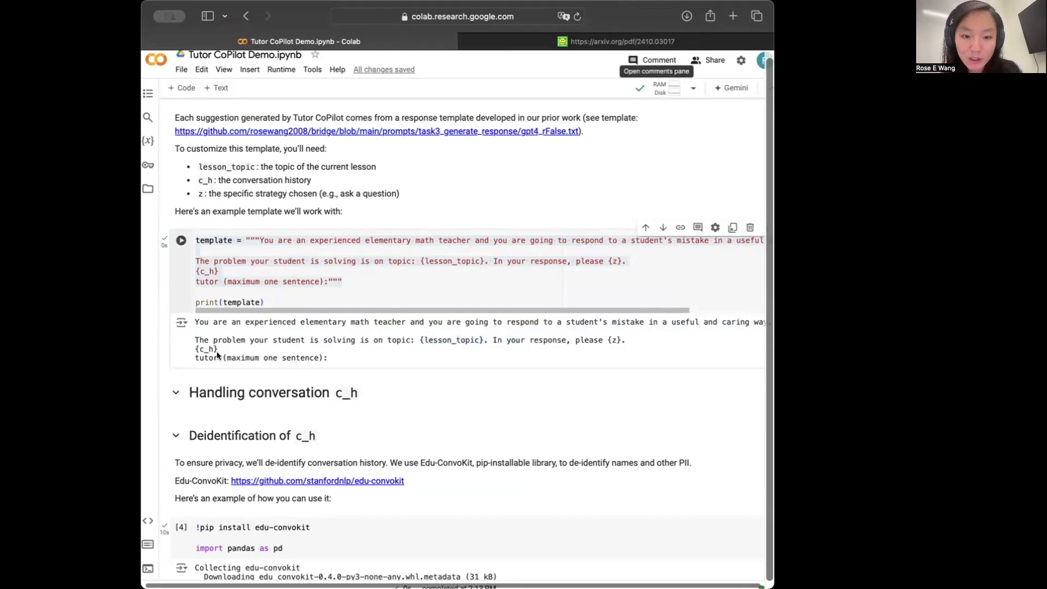
left_click_drag(222, 347, 194, 347)
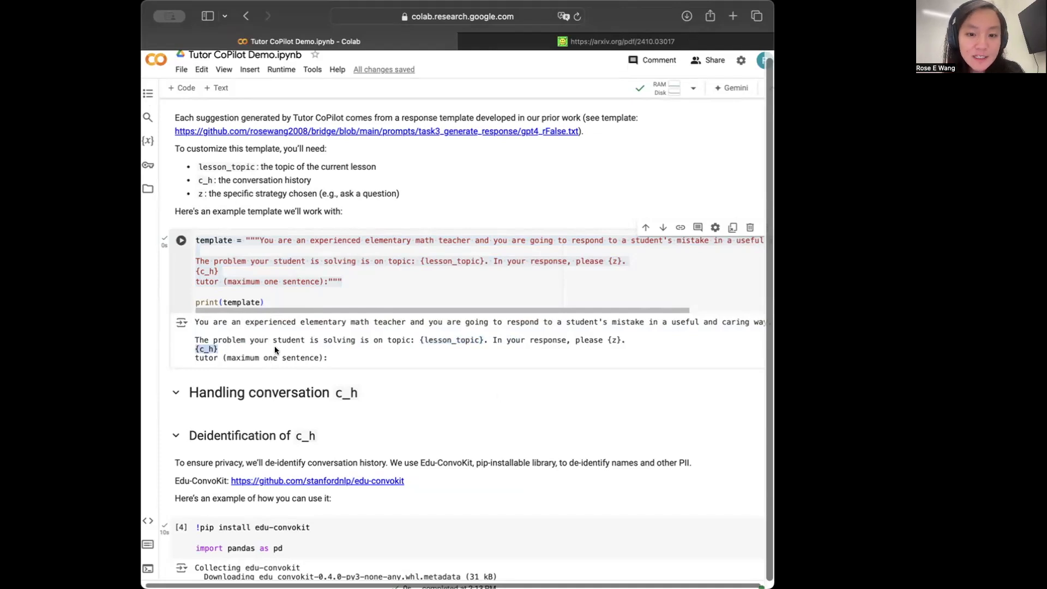
left_click_drag(627, 340, 591, 340)
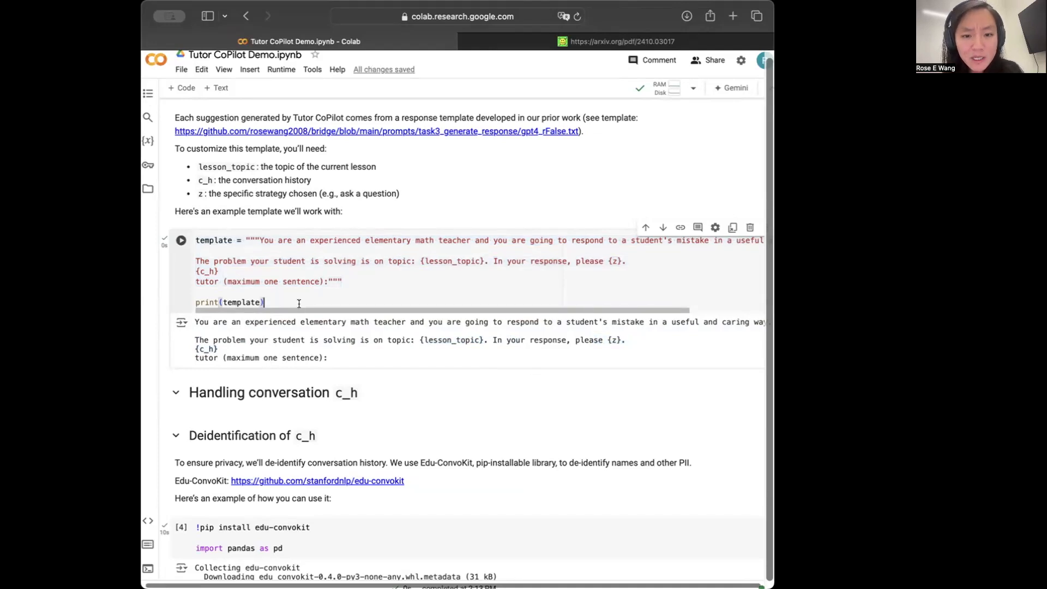
left_click_drag(266, 302, 240, 240)
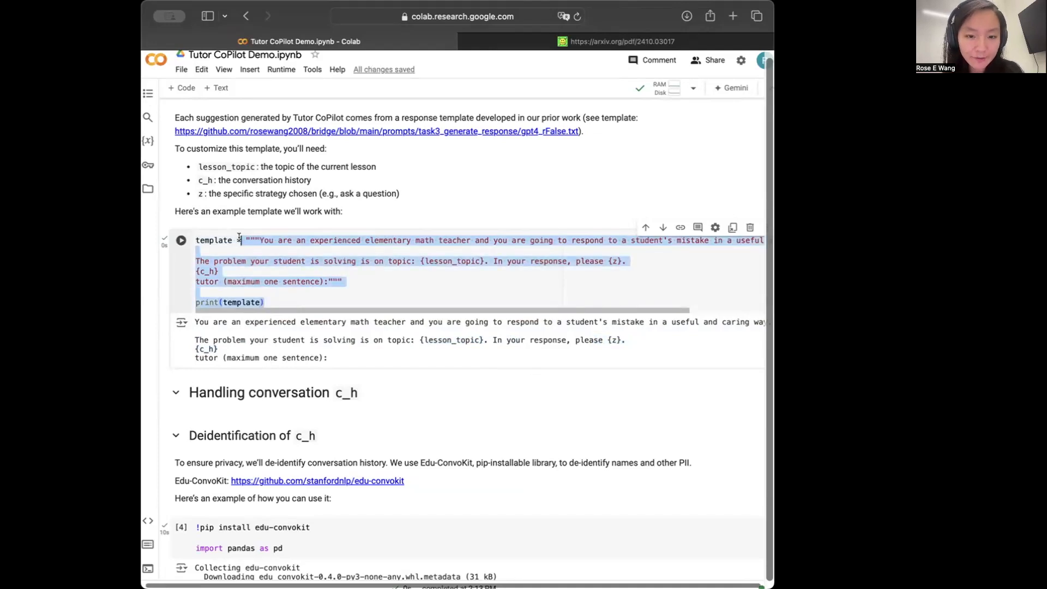
scroll(276, 324, "down", 2)
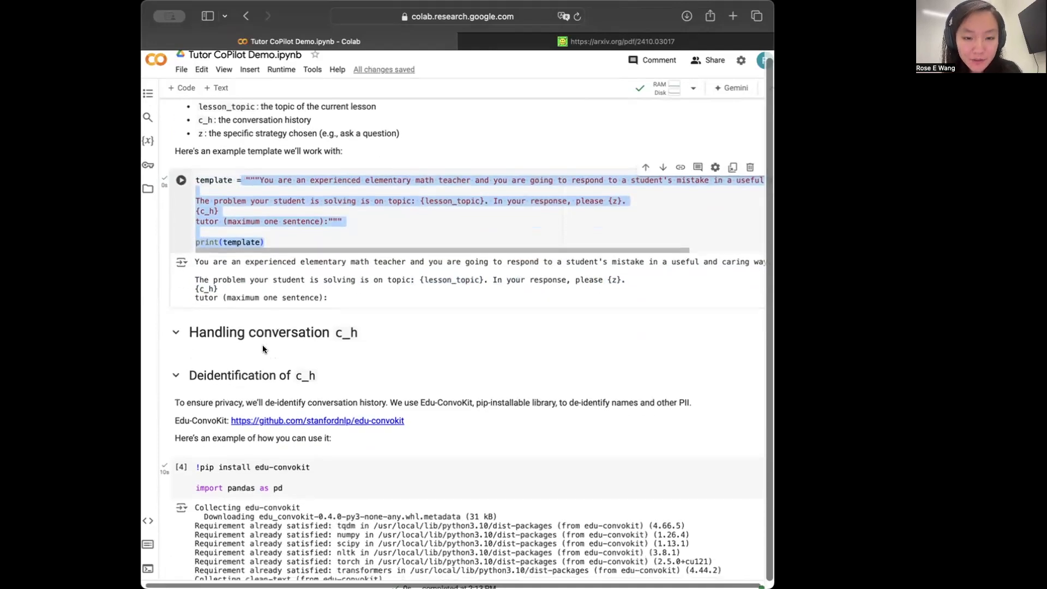
scroll(262, 344, "down", 2)
scroll(264, 335, "down", 2)
scroll(263, 336, "down", 1)
scroll(263, 335, "down", 1)
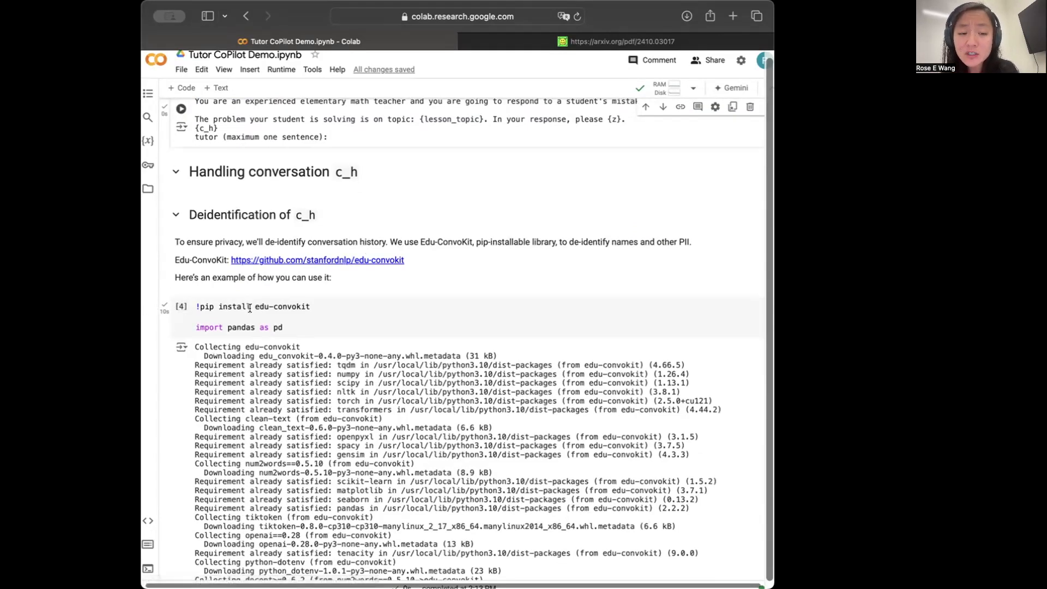
scroll(250, 309, "down", 1)
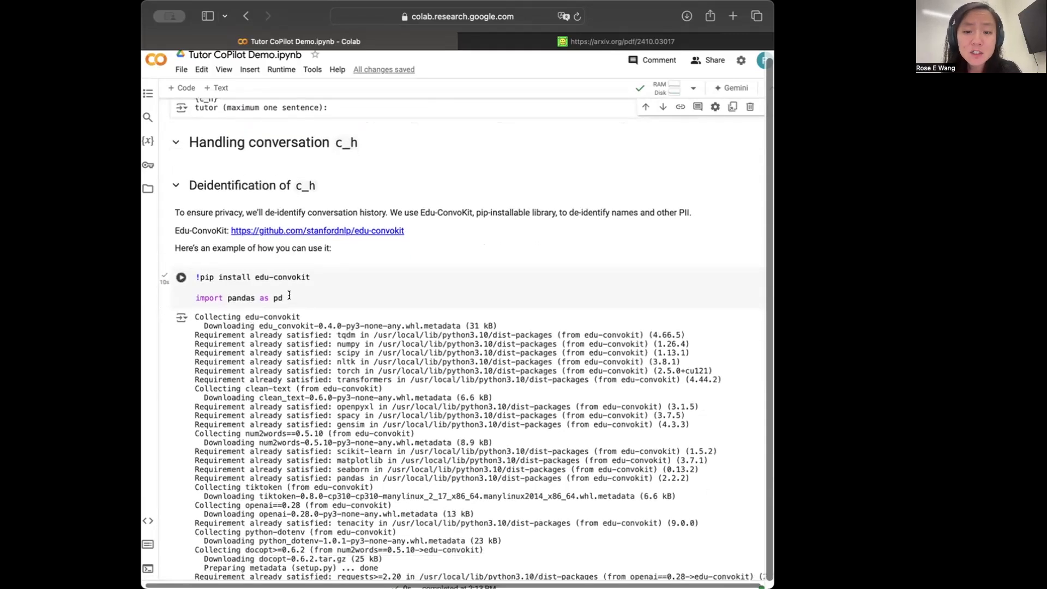
scroll(228, 250, "down", 5)
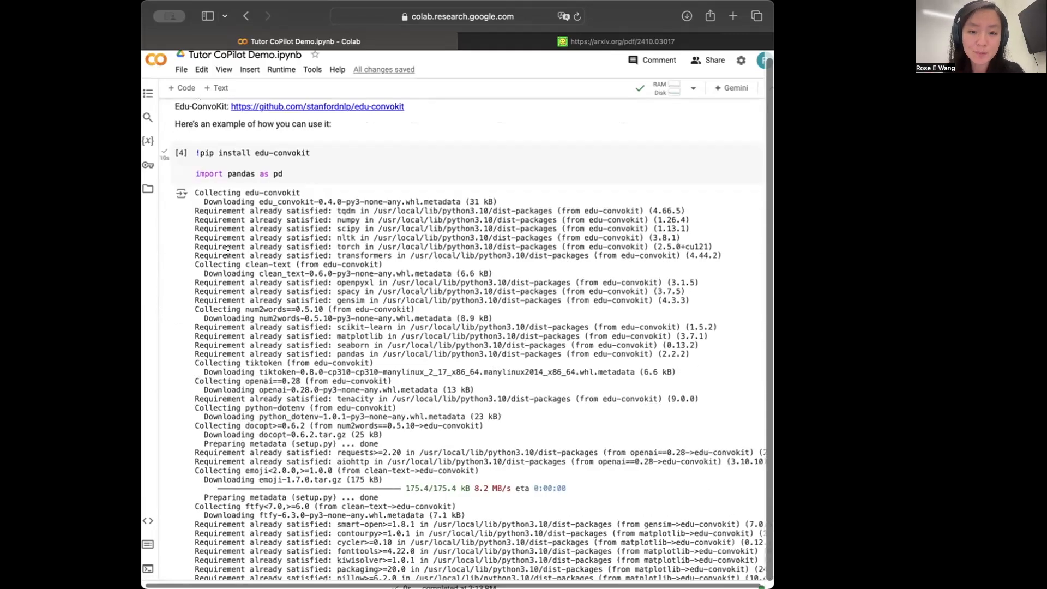
scroll(228, 250, "down", 5)
scroll(228, 250, "down", 10)
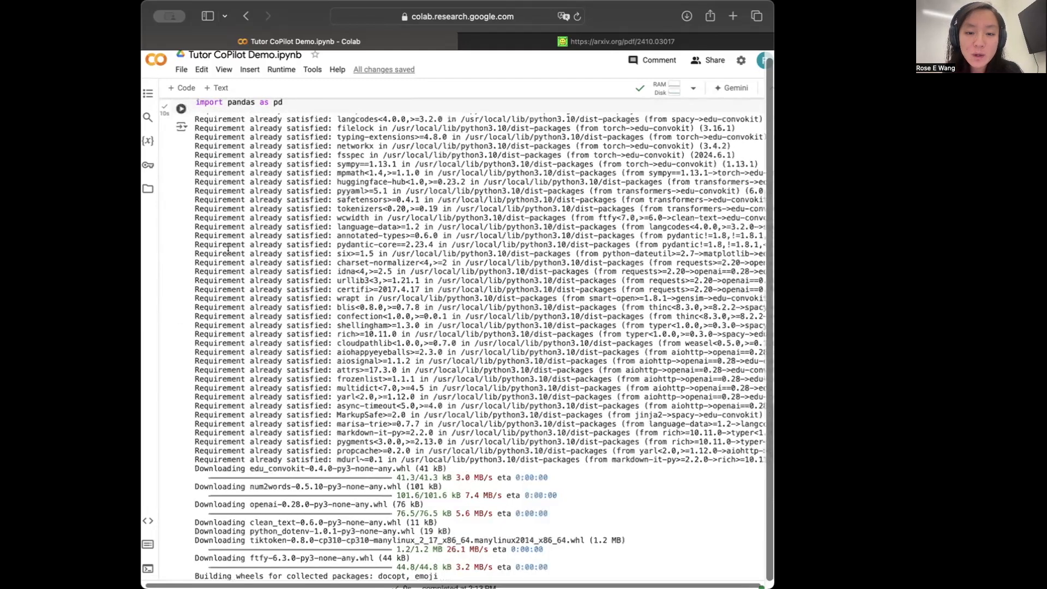
scroll(336, 280, "down", 5)
scroll(336, 281, "down", 5)
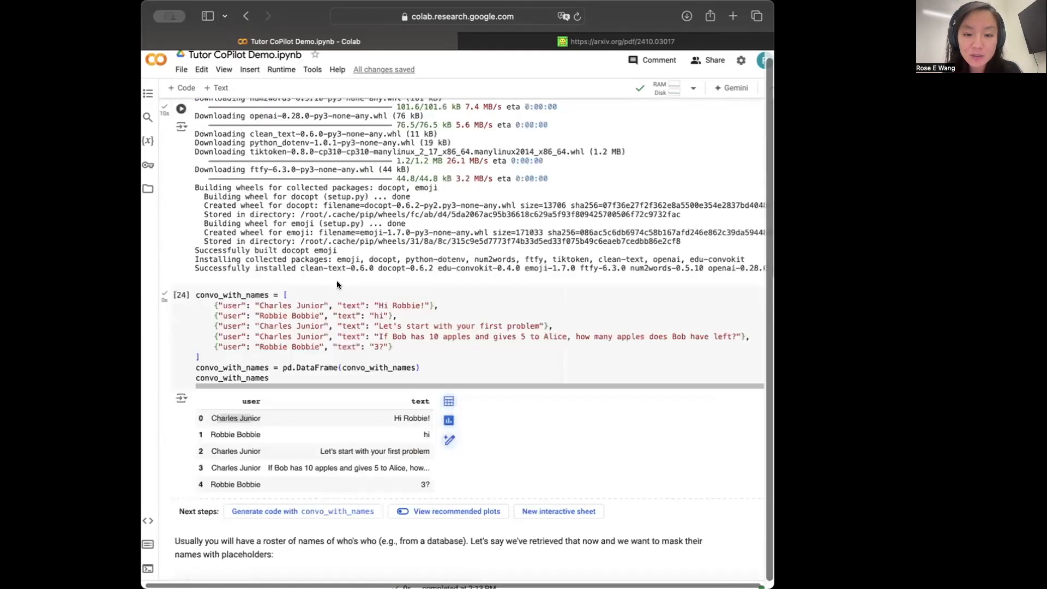
scroll(336, 280, "down", 5)
scroll(336, 280, "down", 3)
left_click_drag(219, 405, 293, 404)
mouse_move(475, 390)
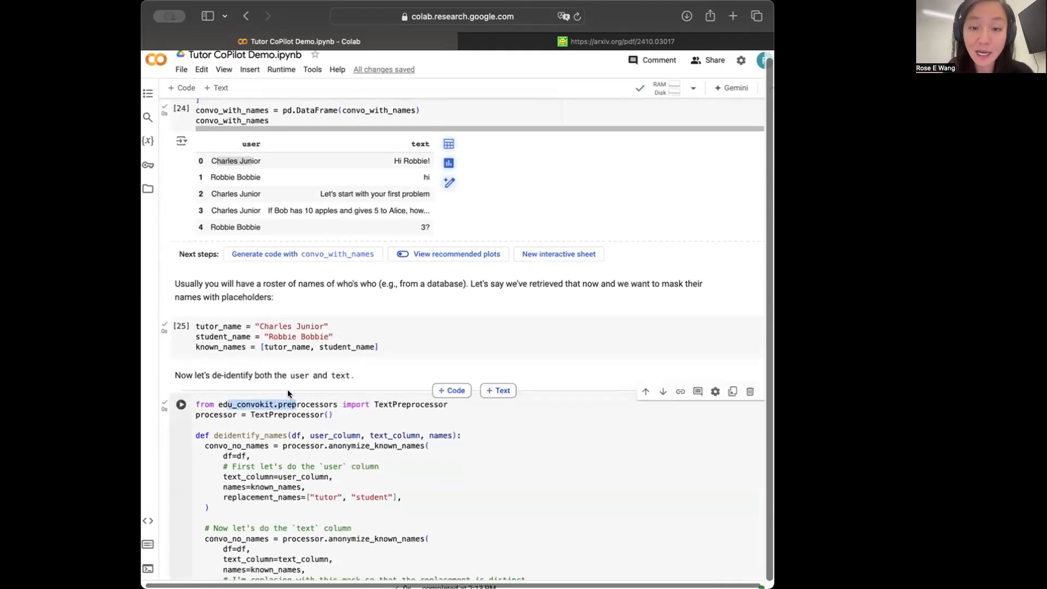
scroll(278, 299, "up", 5)
scroll(262, 271, "up", 4)
scroll(250, 246, "up", 2)
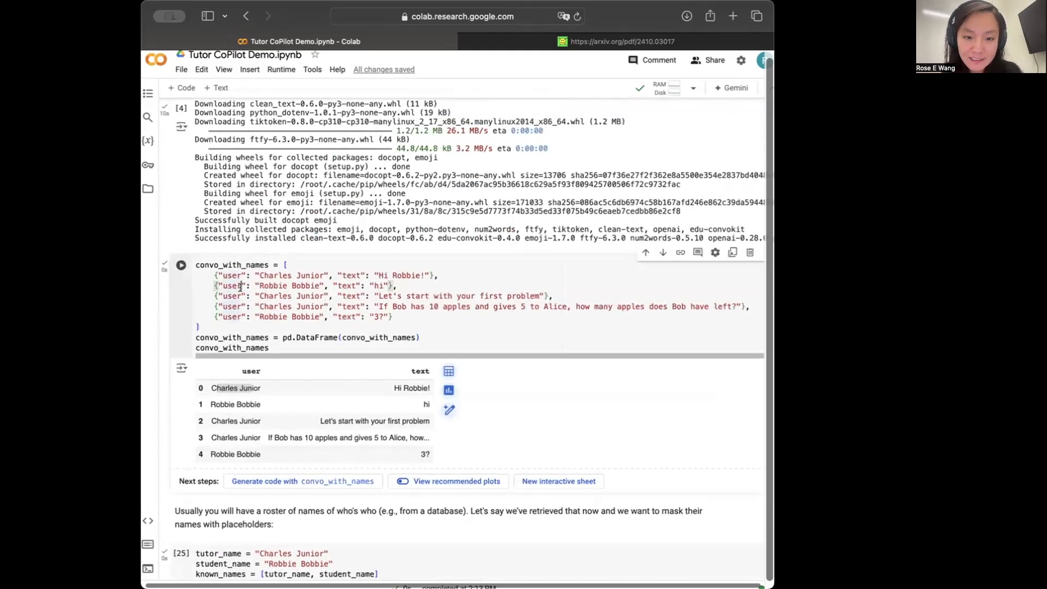
scroll(240, 287, "down", 2)
scroll(246, 294, "down", 2)
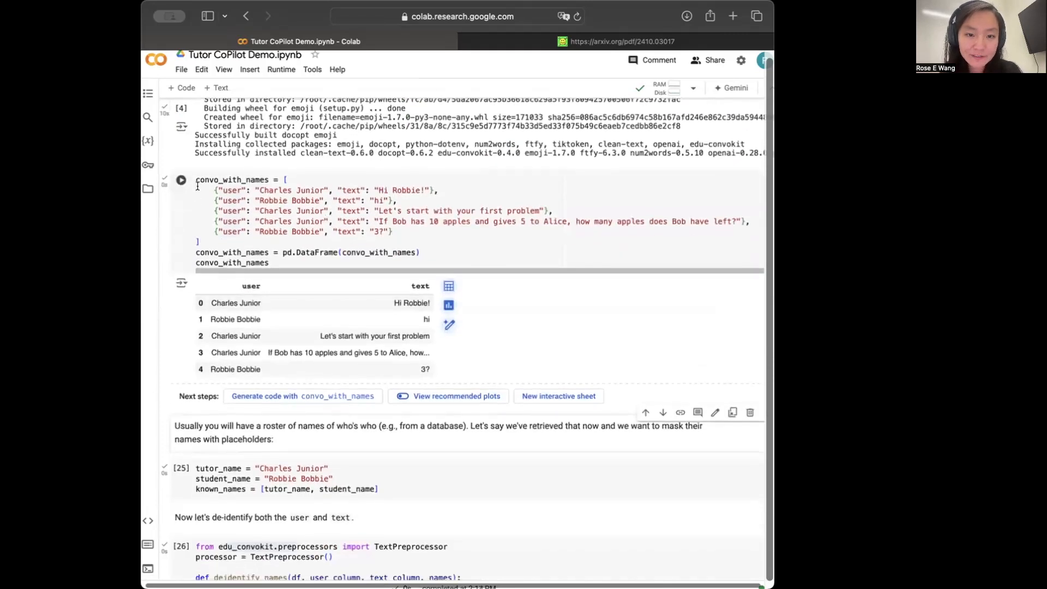
left_click_drag(195, 179, 270, 180)
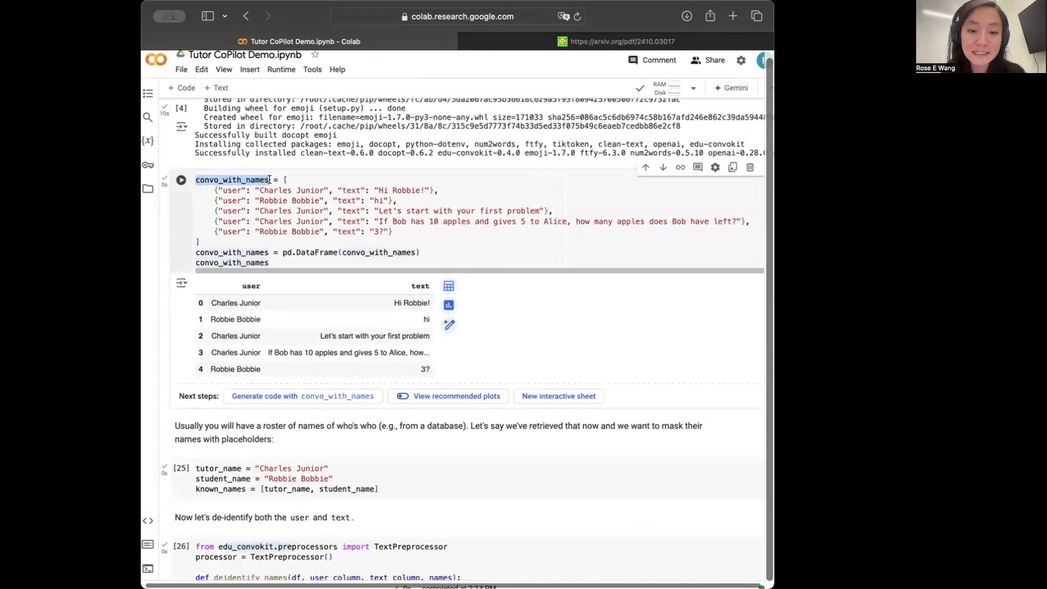
scroll(270, 179, "down", 1)
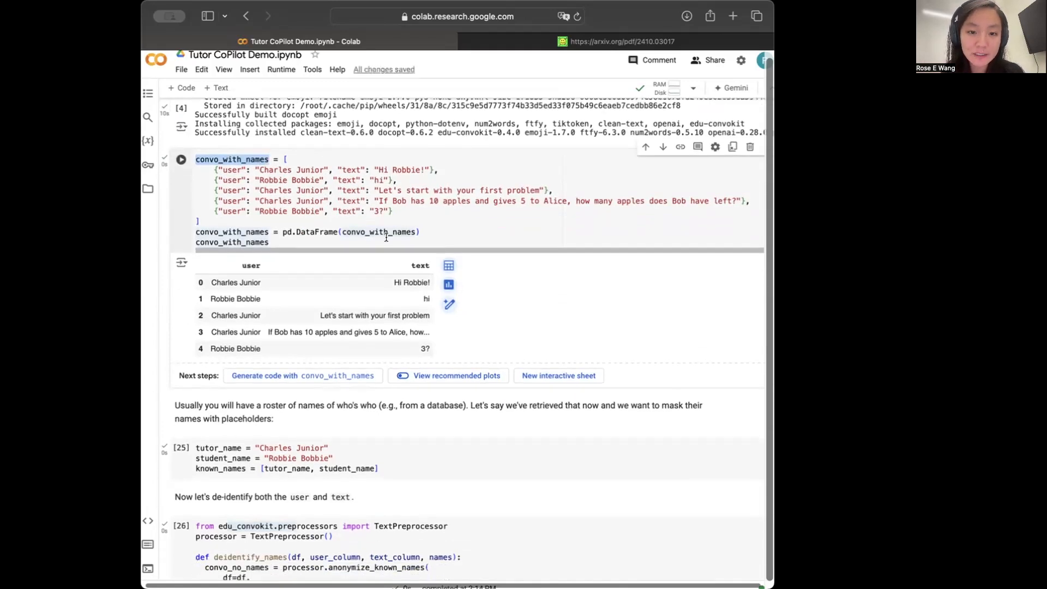
left_click_drag(261, 170, 325, 169)
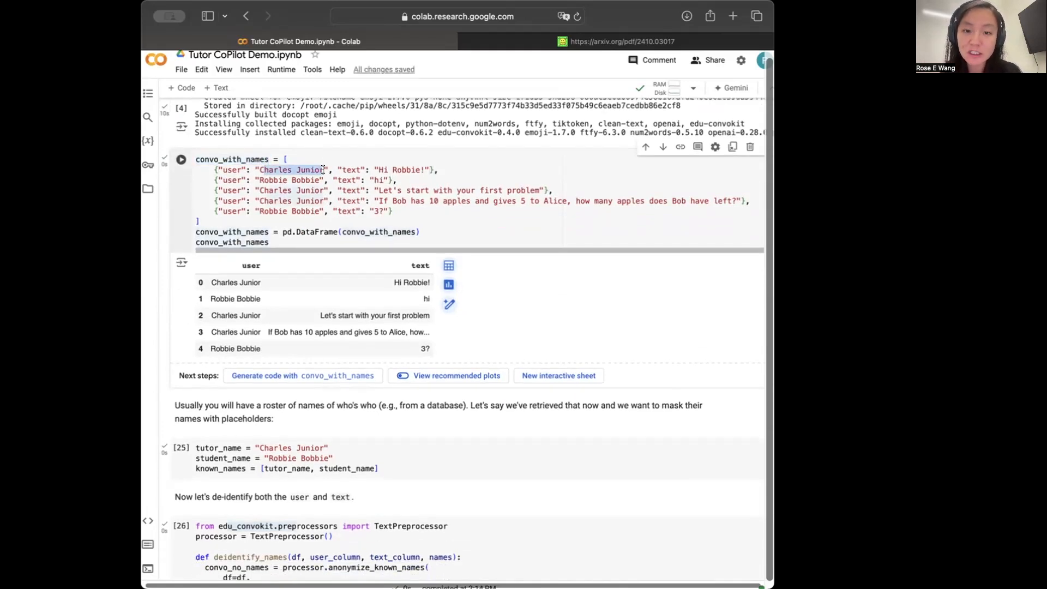
scroll(374, 311, "down", 1)
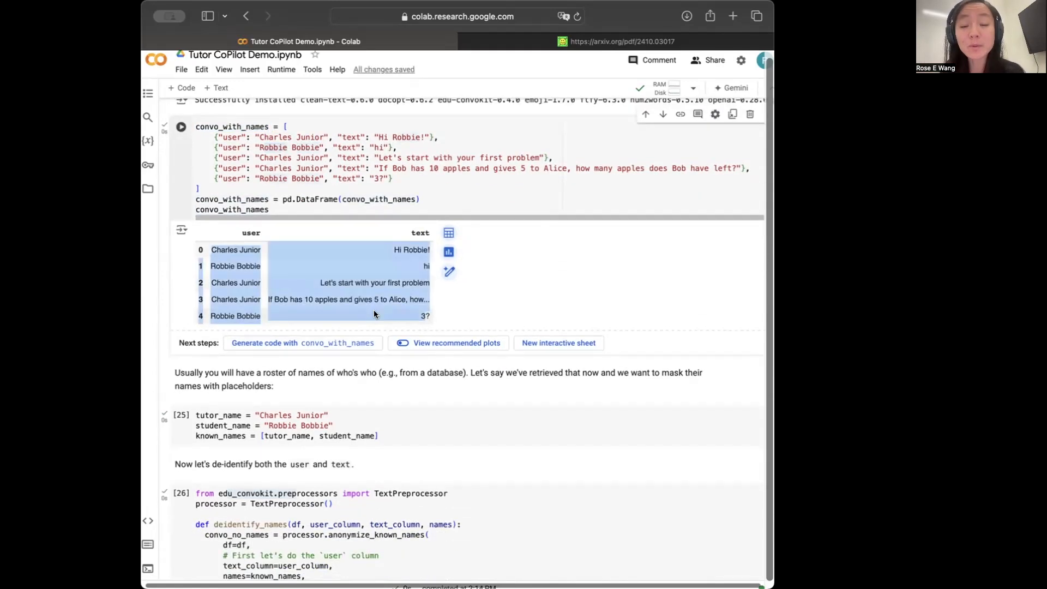
key("super+plus")
key("super+minus")
left_click_drag(207, 249, 259, 248)
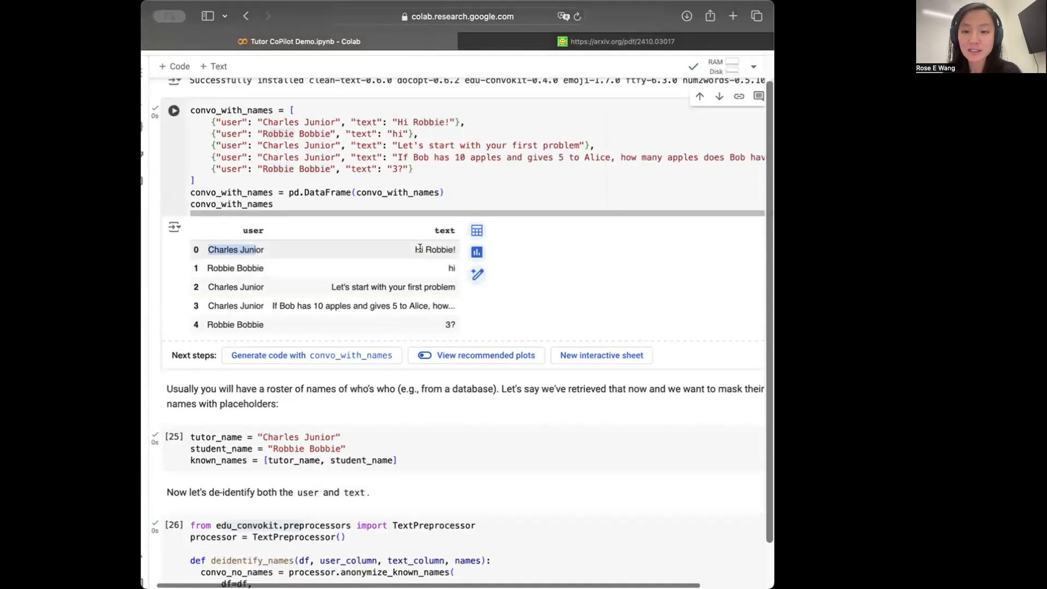
left_click_drag(425, 249, 441, 249)
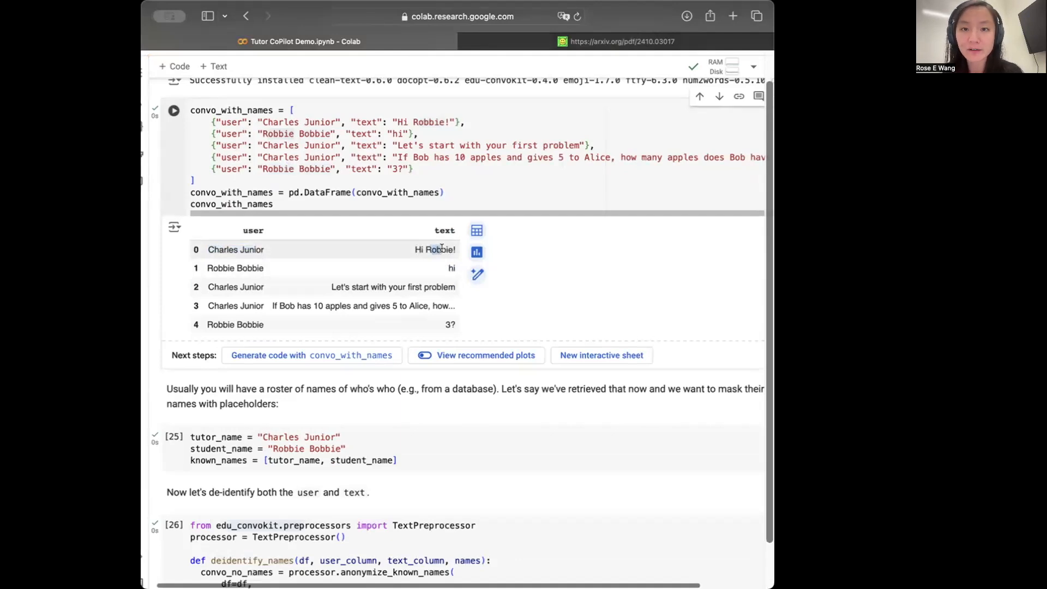
scroll(441, 249, "down", 3)
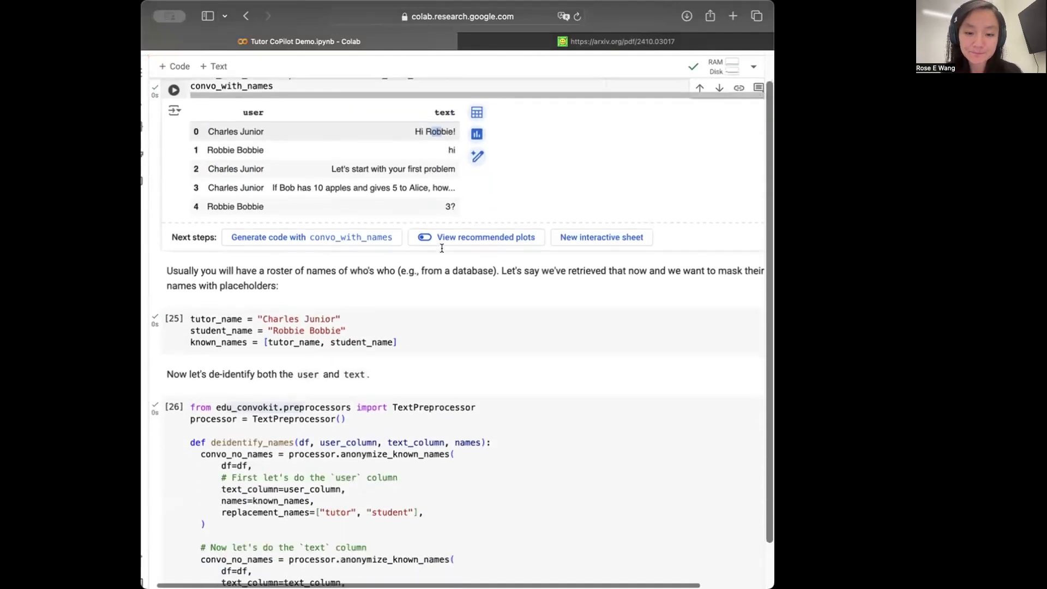
left_click(316, 331)
left_click_drag(346, 331, 226, 316)
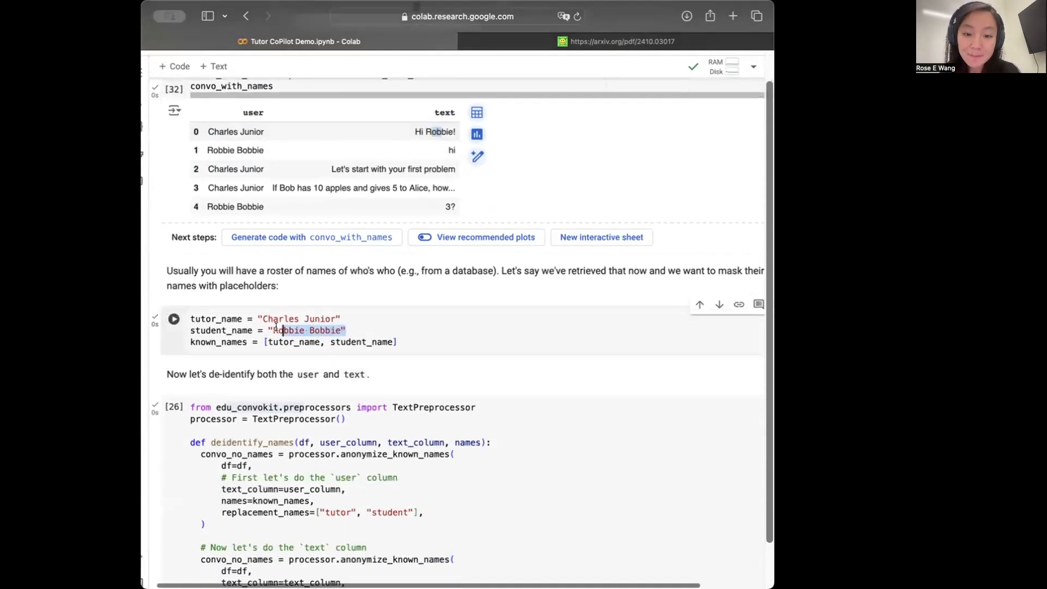
left_click(215, 318)
triple_click(215, 318)
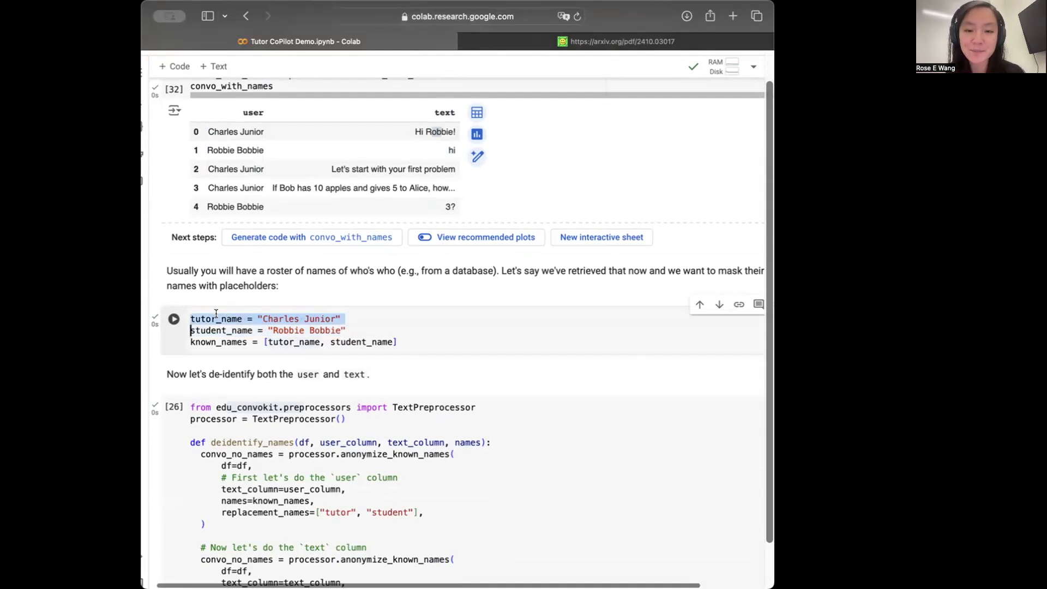
mouse_move(248, 130)
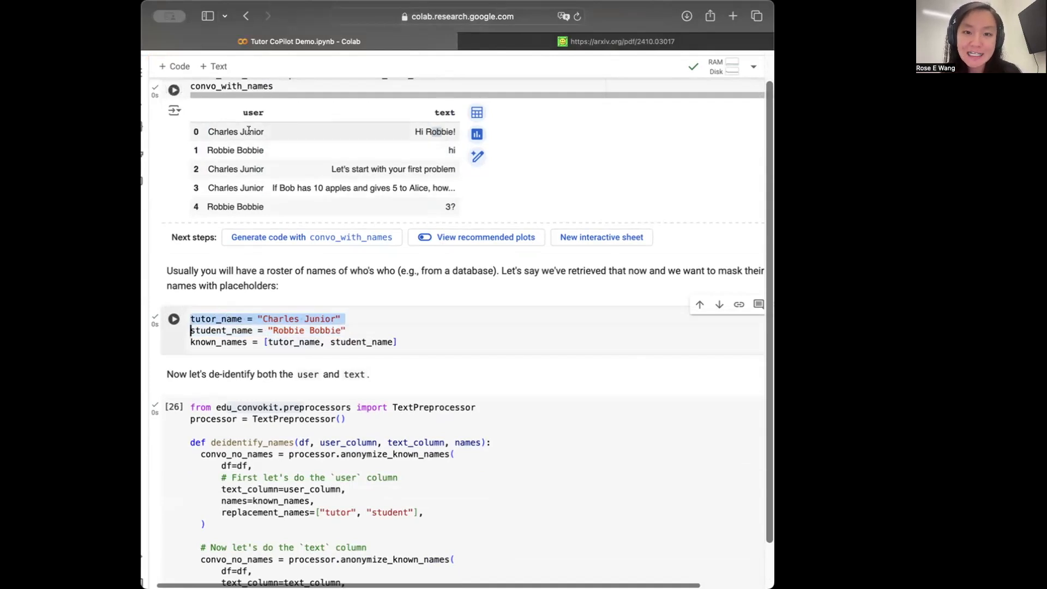
left_click_drag(218, 331, 352, 330)
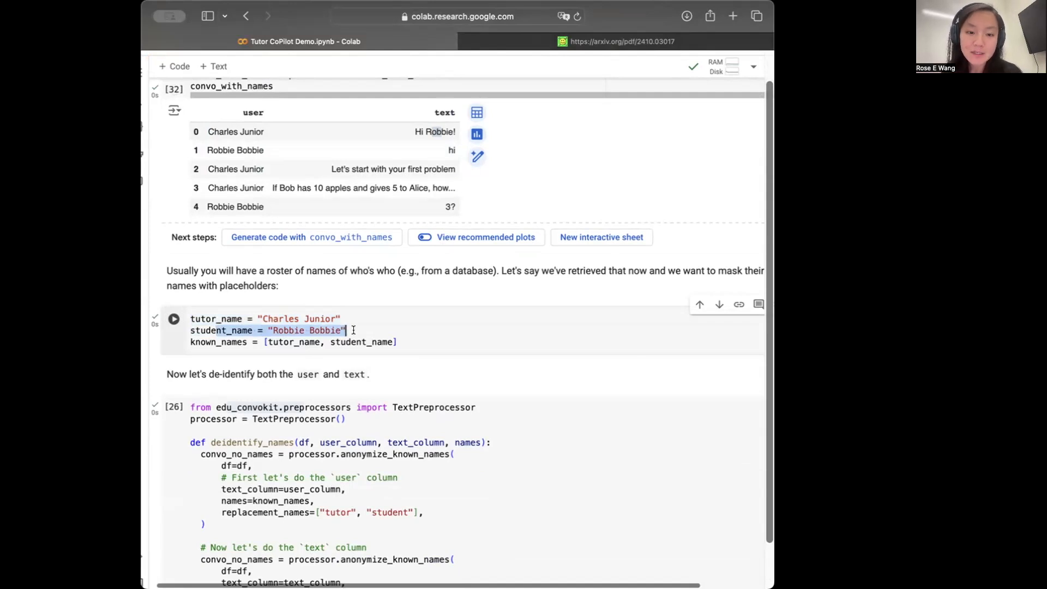
scroll(352, 330, "down", 1)
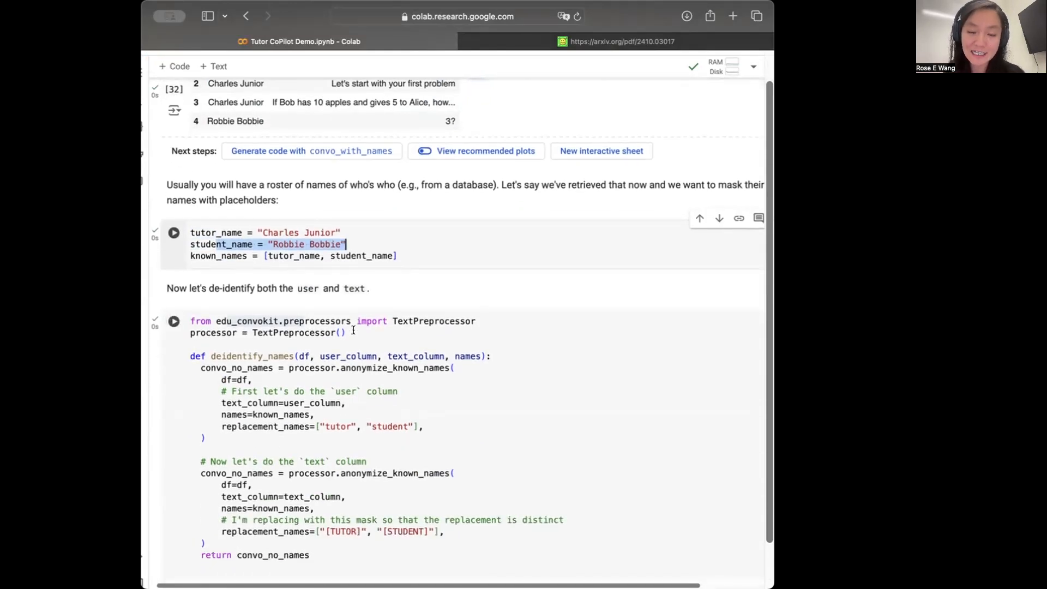
scroll(362, 330, "down", 1)
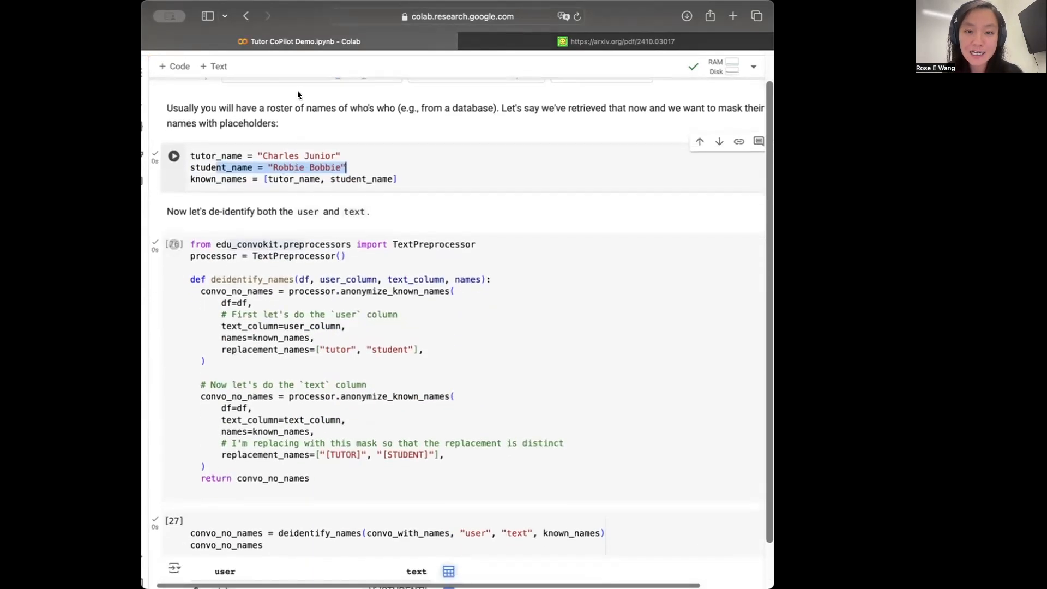
scroll(322, 250, "down", 1)
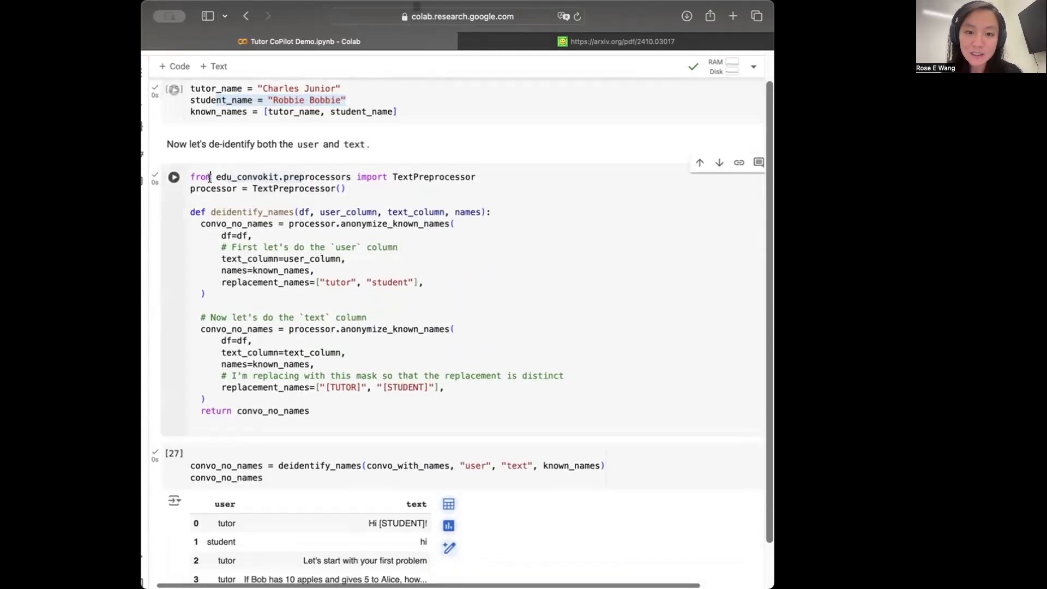
left_click_drag(211, 177, 460, 180)
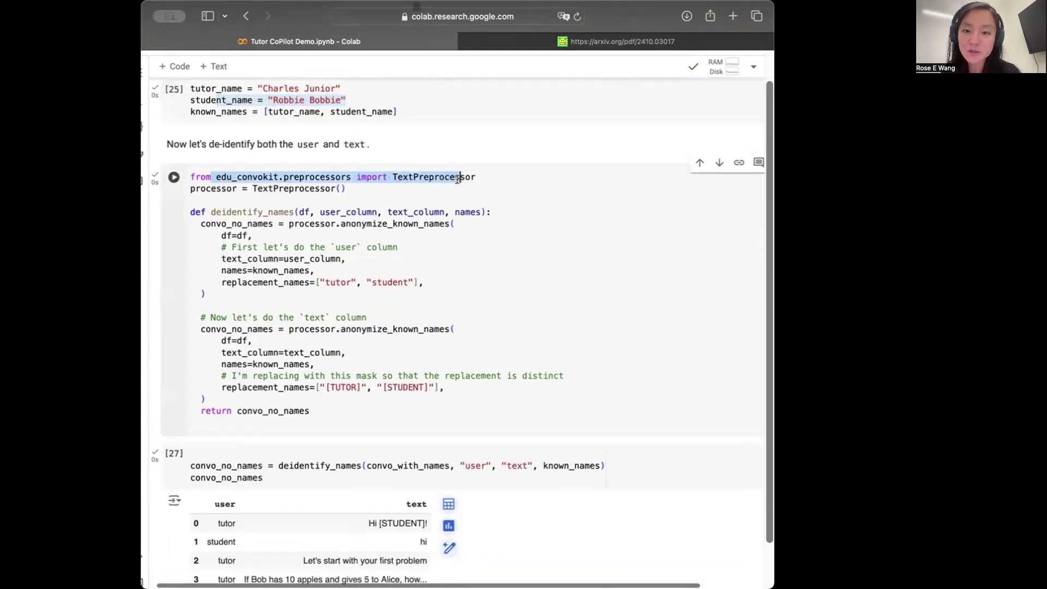
Point out the block anonymizing the user column and its tutor and student replacement names.
left_click(385, 244)
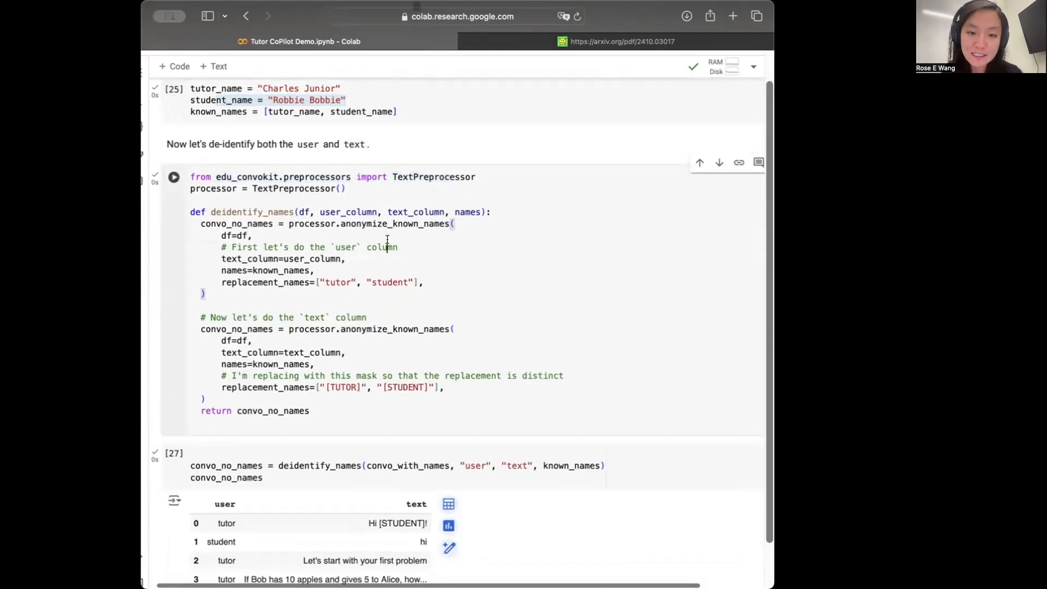
left_click(204, 294)
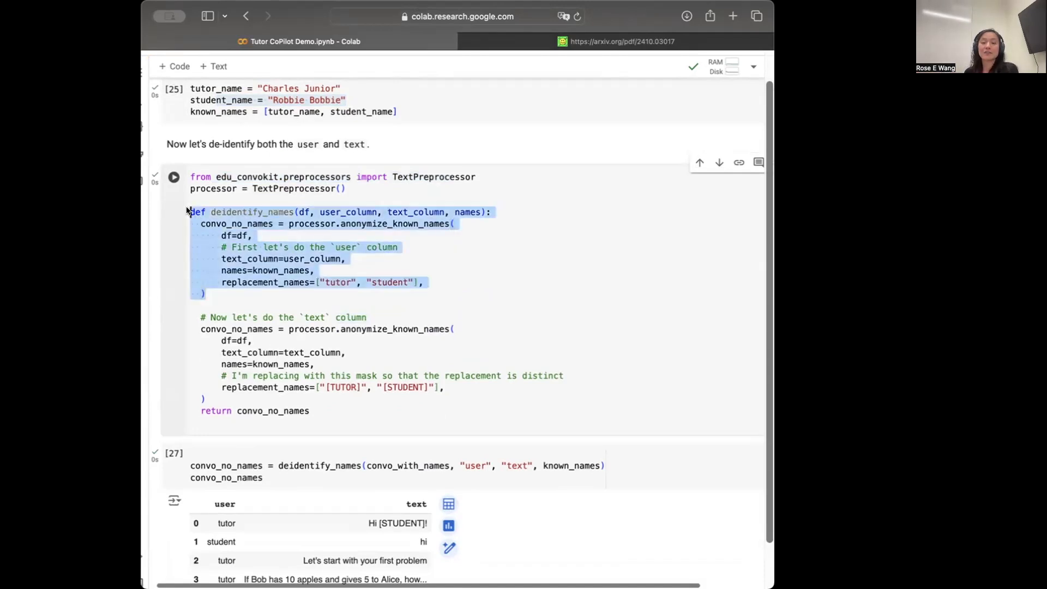
left_click(297, 250)
double_click(312, 260)
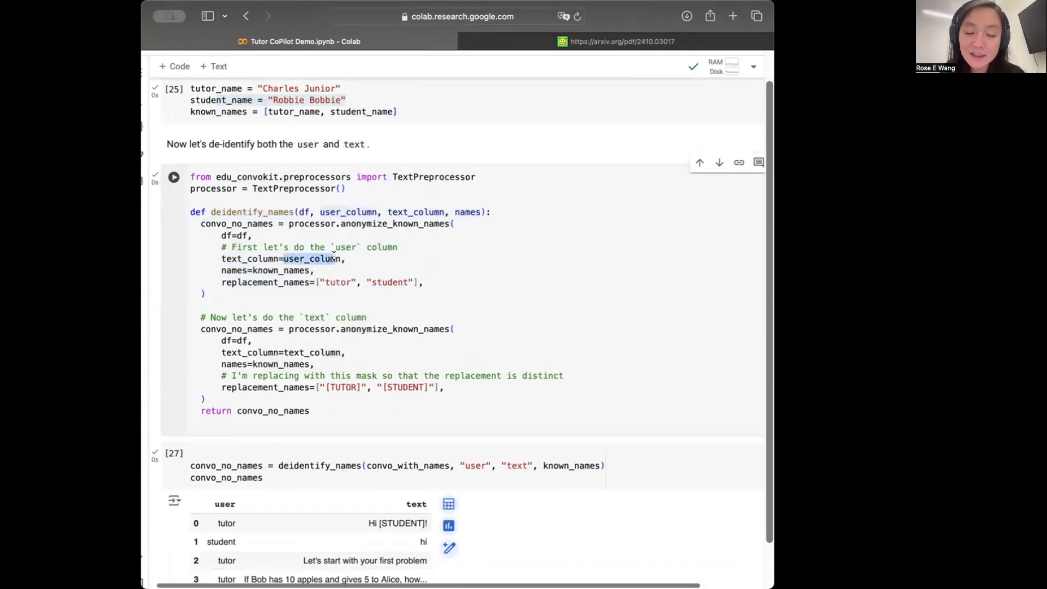
left_click_drag(318, 283, 409, 282)
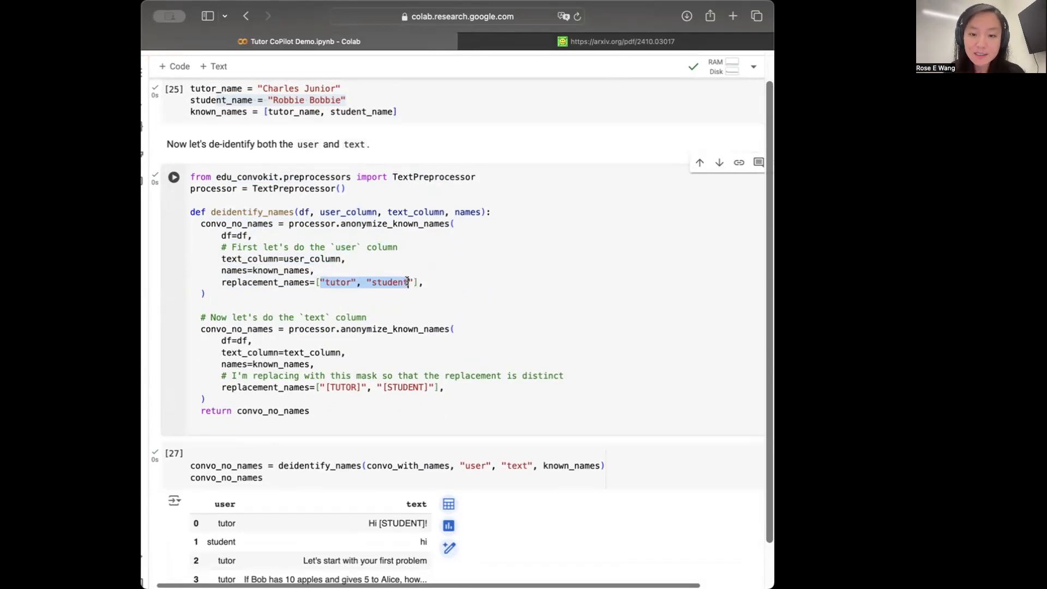
scroll(304, 269, "down", 2)
Point out the text-column [TUTOR] and [STUDENT] masks, then re-run the deidentify_names cell.
left_click_drag(297, 263, 331, 262)
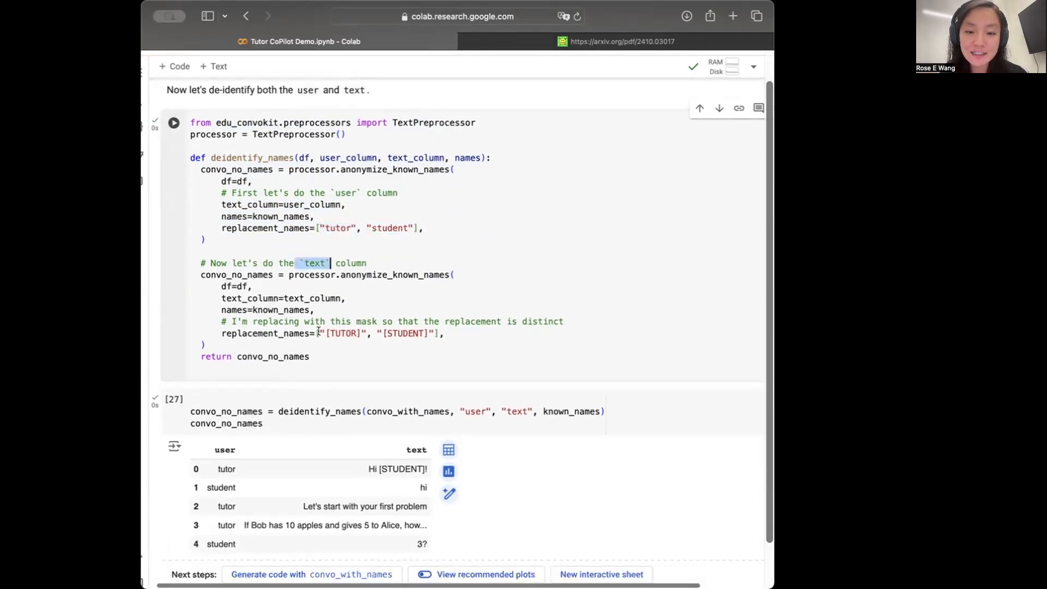
left_click_drag(317, 333, 433, 333)
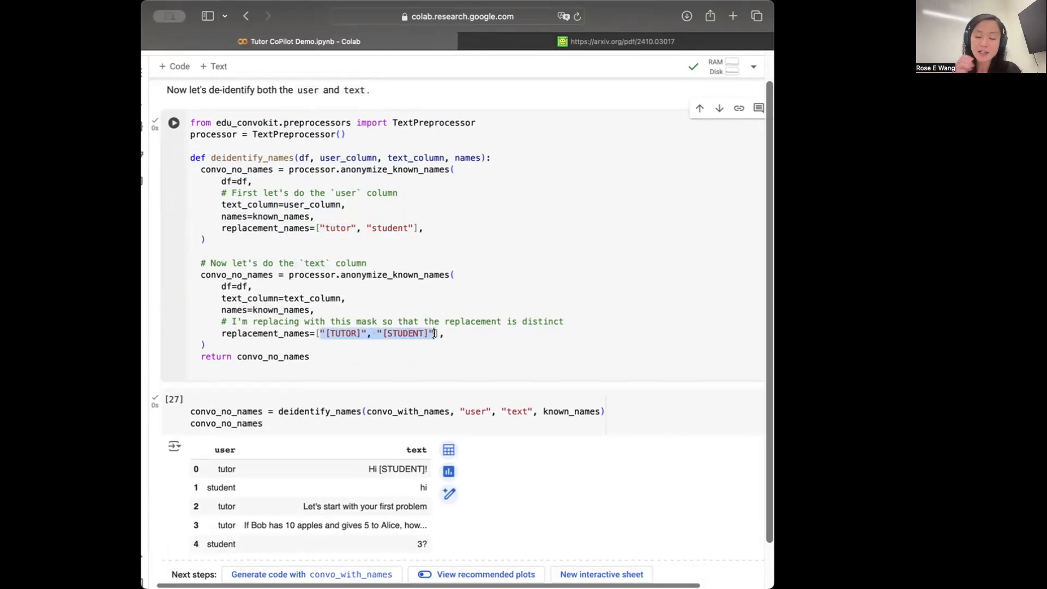
left_click_drag(252, 287, 309, 276)
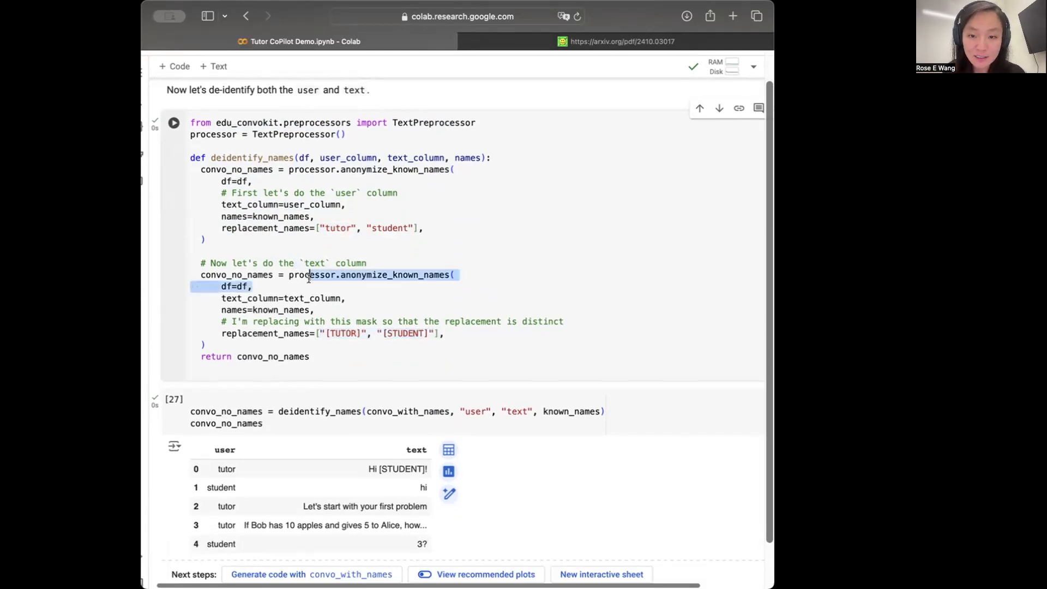
left_click(309, 275)
key("shift+Return")
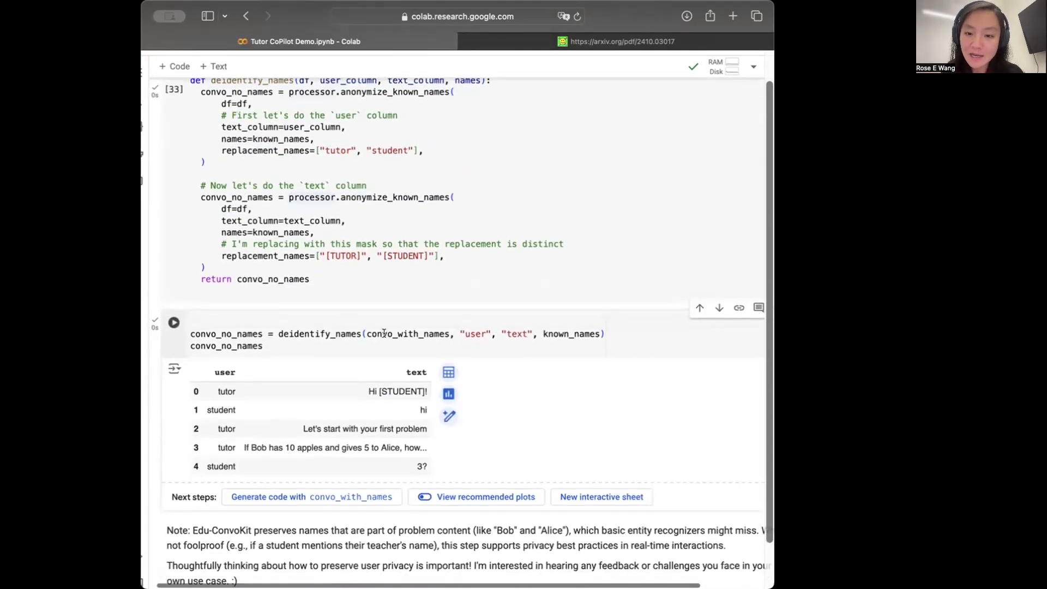
double_click(383, 334)
scroll(383, 333, "down", 2)
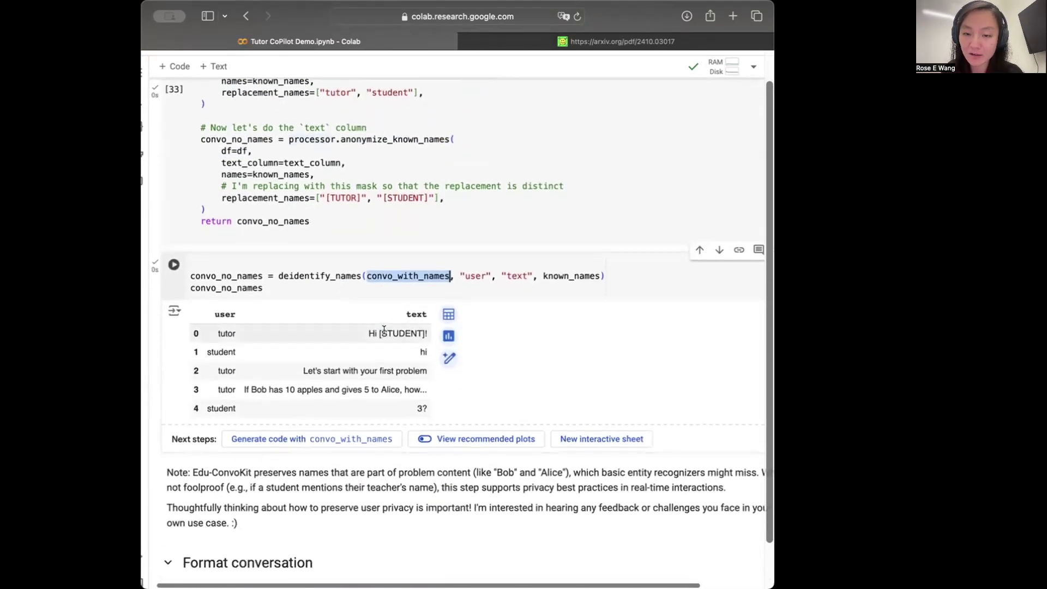
left_click(414, 276)
double_click(572, 276)
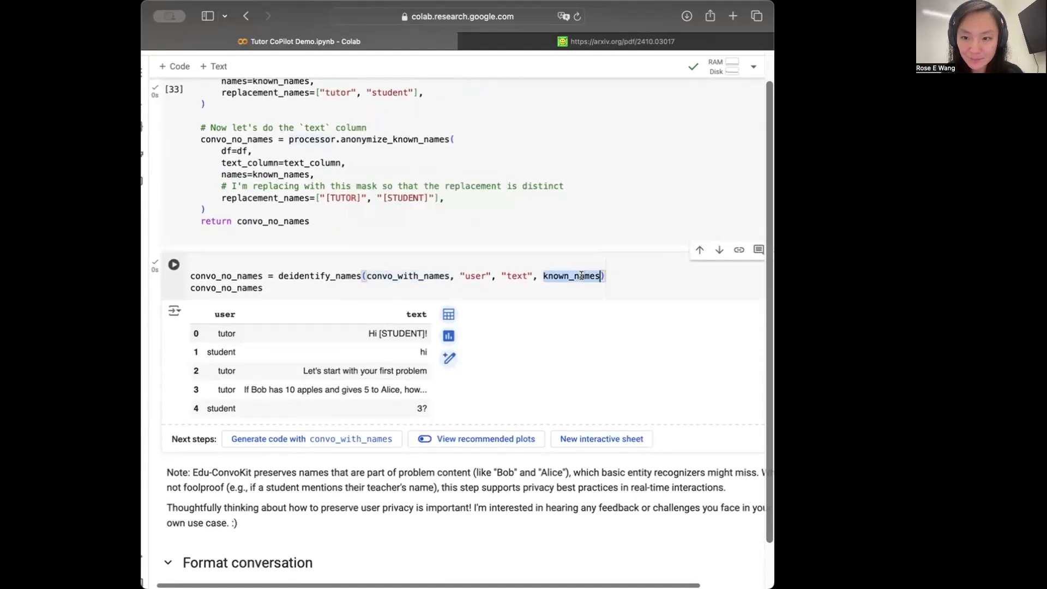
left_click(252, 276)
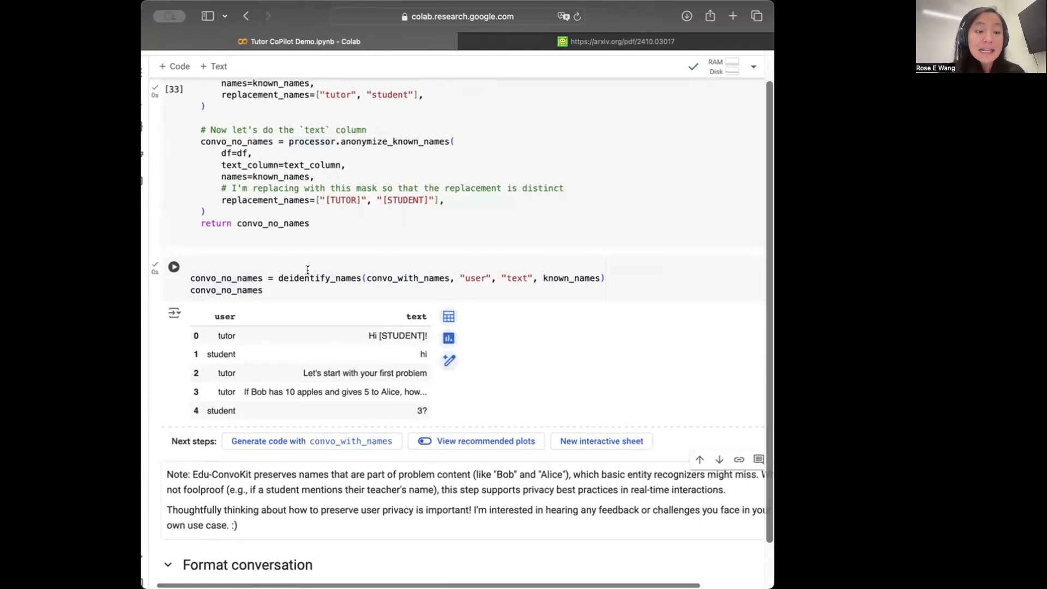
scroll(322, 331, "down", 3)
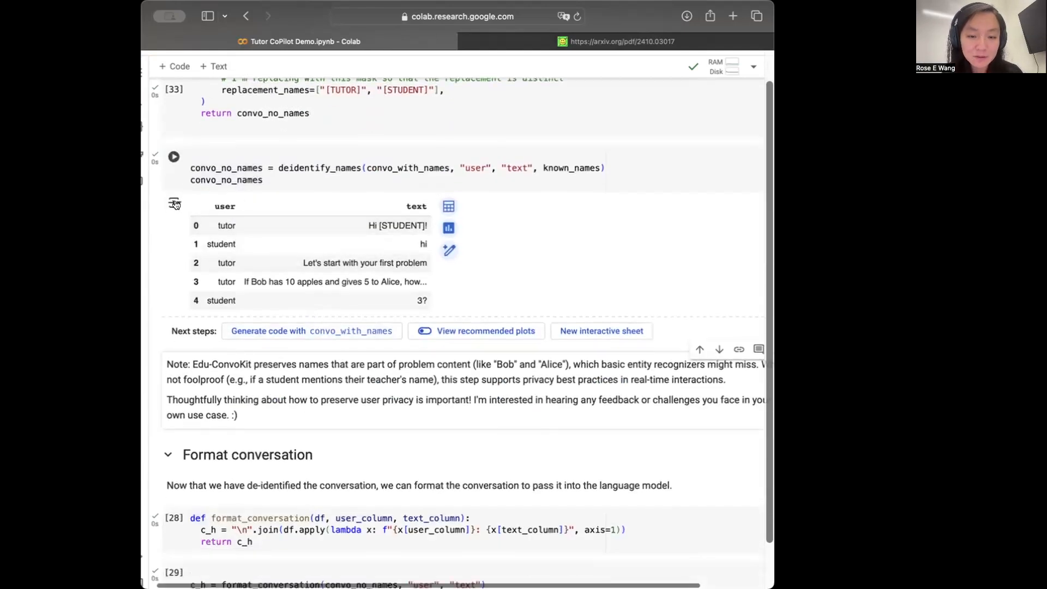
scroll(237, 215, "down", 1)
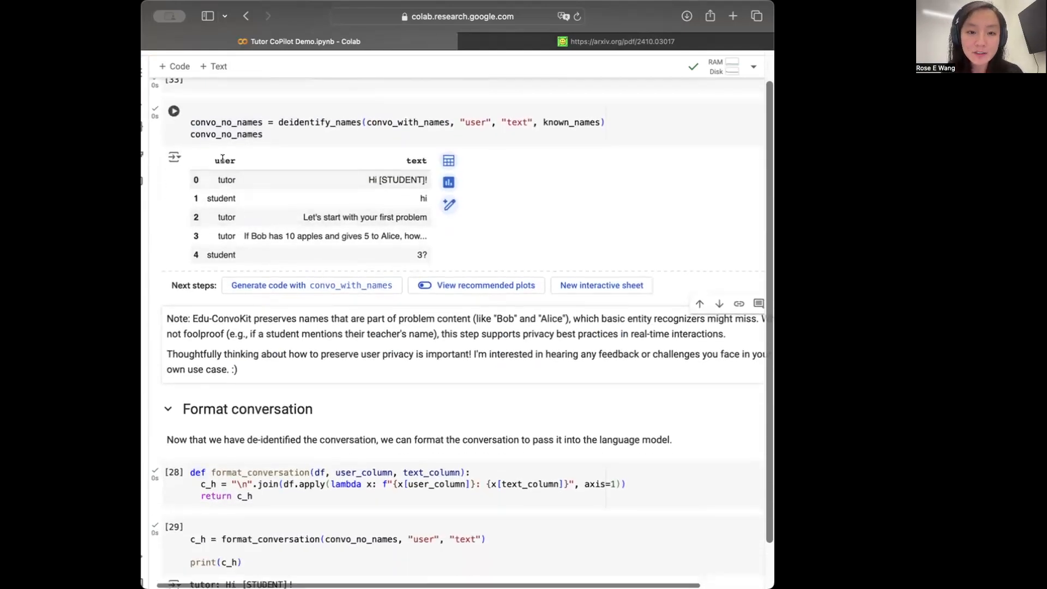
left_click(223, 181)
mouse_move(223, 179)
left_mouse_down()
mouse_move(222, 198)
mouse_move(229, 194)
left_mouse_up()
left_click(208, 195)
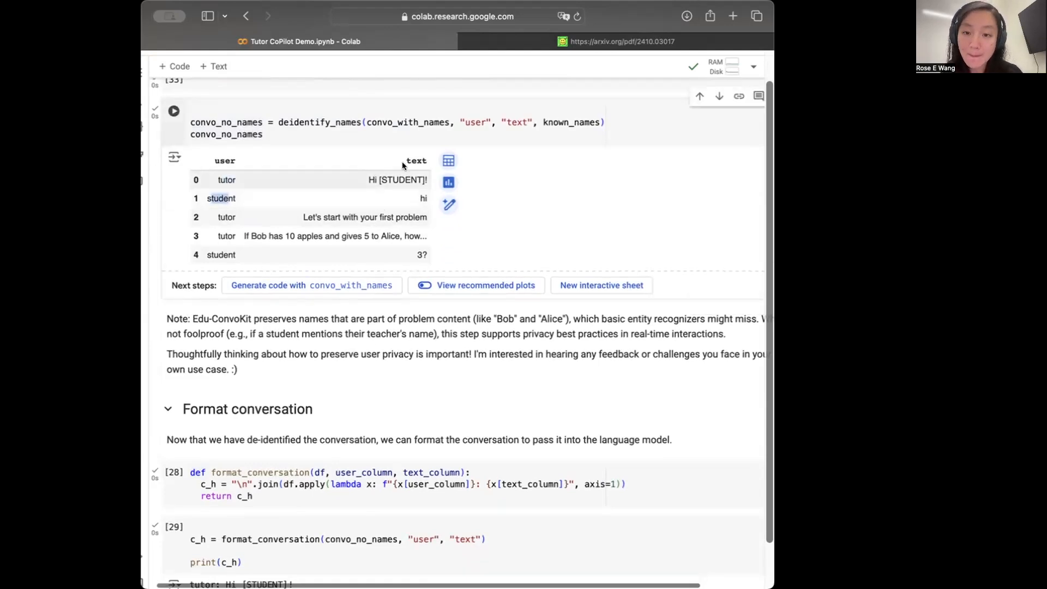
left_click(221, 198)
left_click_drag(371, 179, 419, 179)
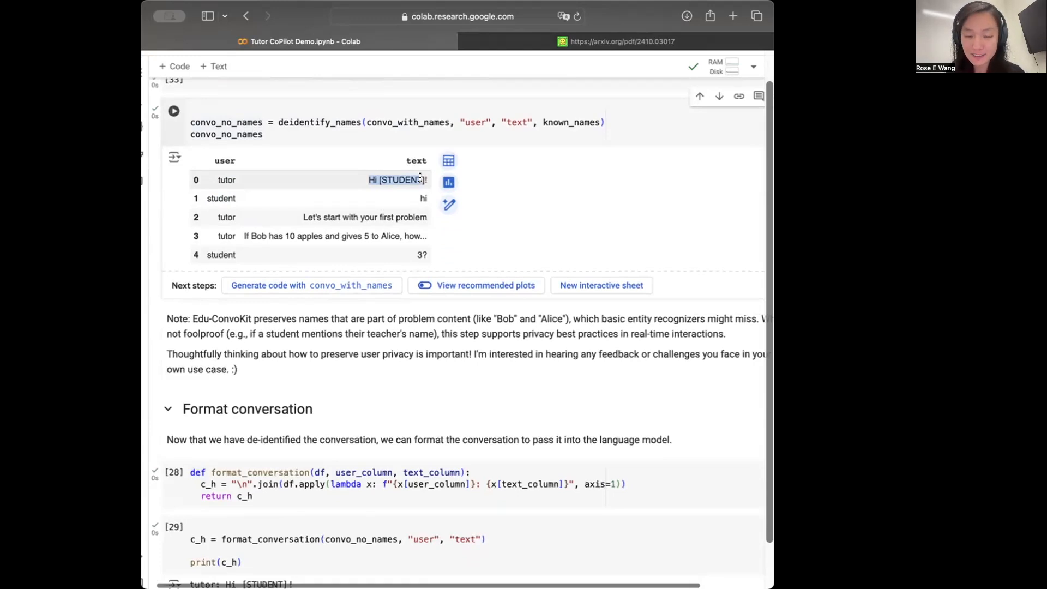
left_click_drag(251, 236, 401, 235)
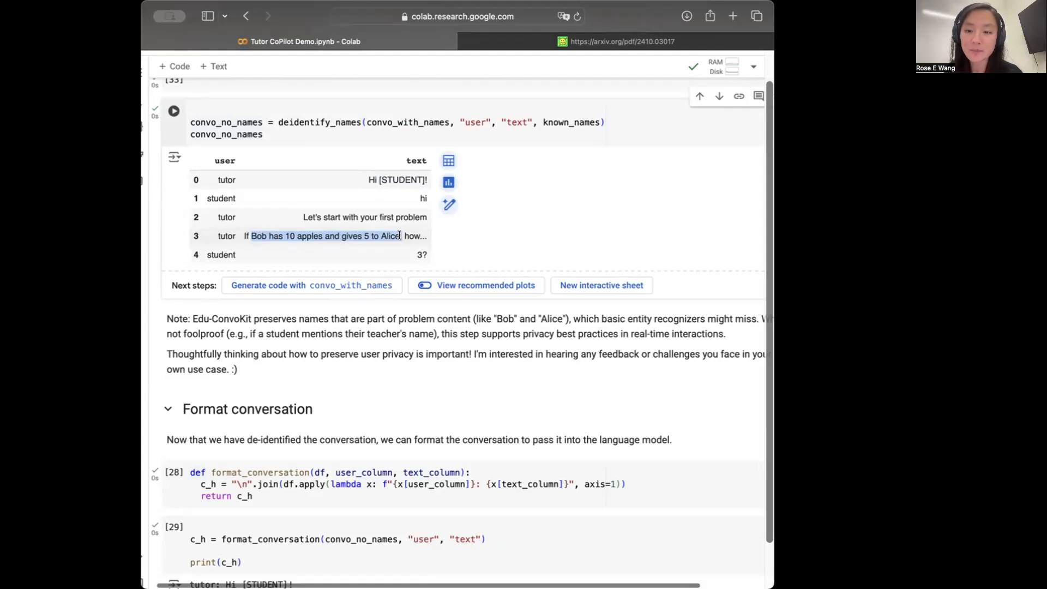
scroll(400, 235, "down", 1)
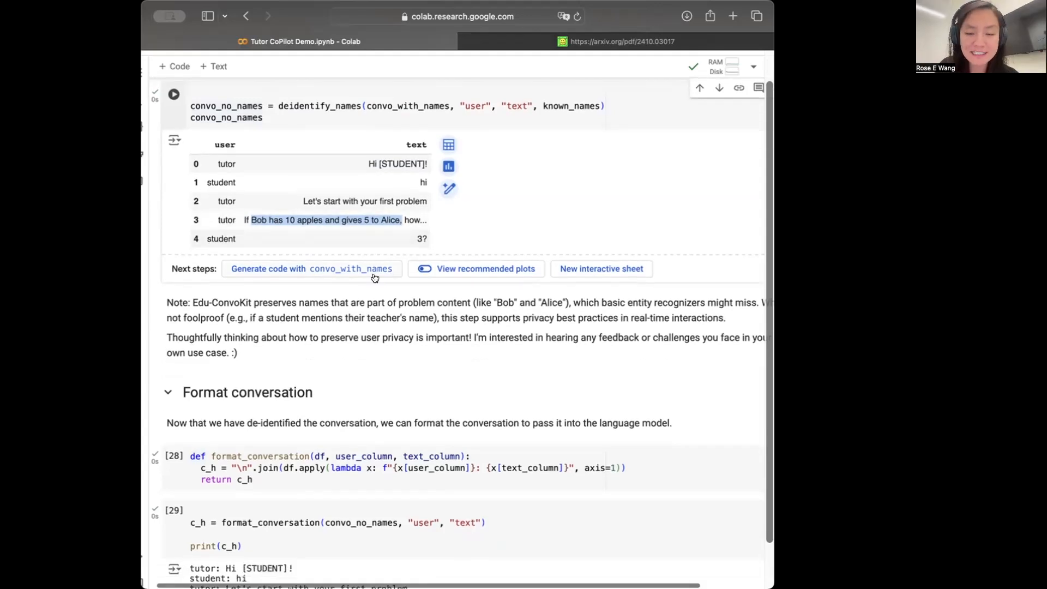
scroll(342, 393, "down", 5)
scroll(342, 392, "down", 2)
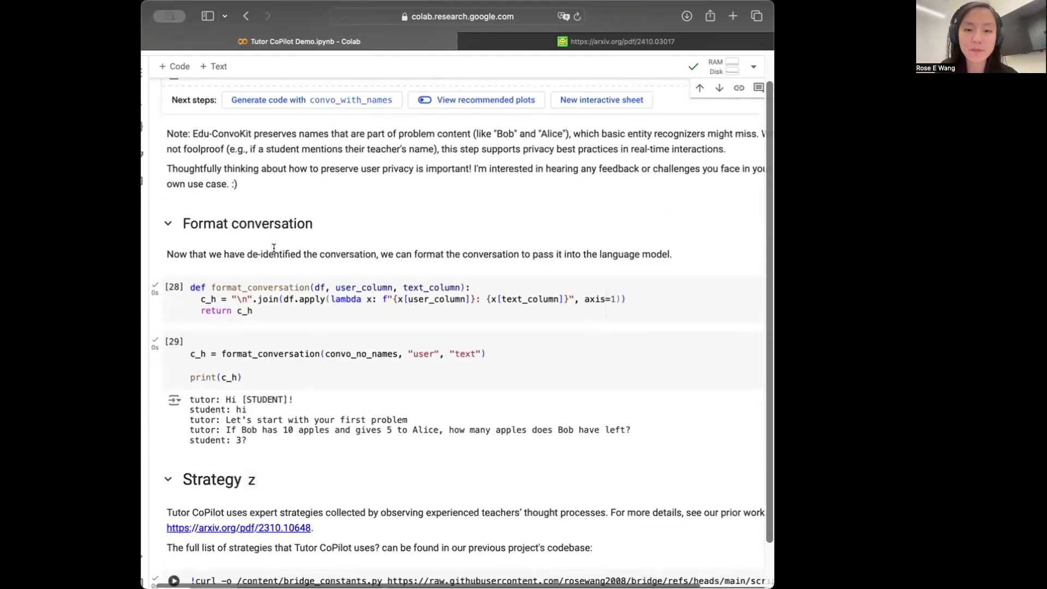
Re-run the format_conversation function cell and the print(c_h) cell showing tutor and student lines.
left_click(254, 312)
key("shift+Return")
key("shift+Return")
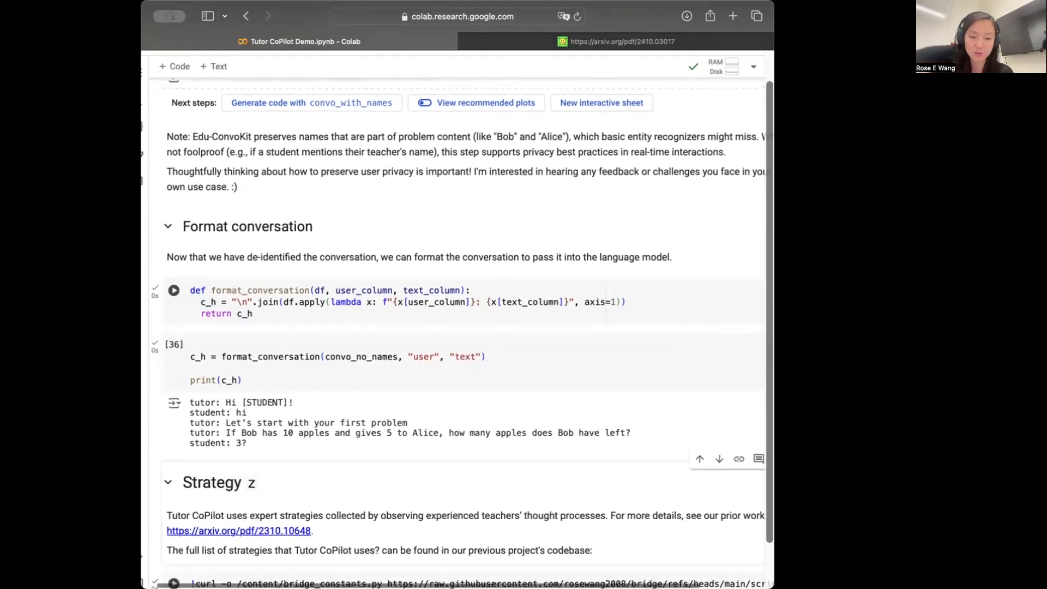
key("shift+Return")
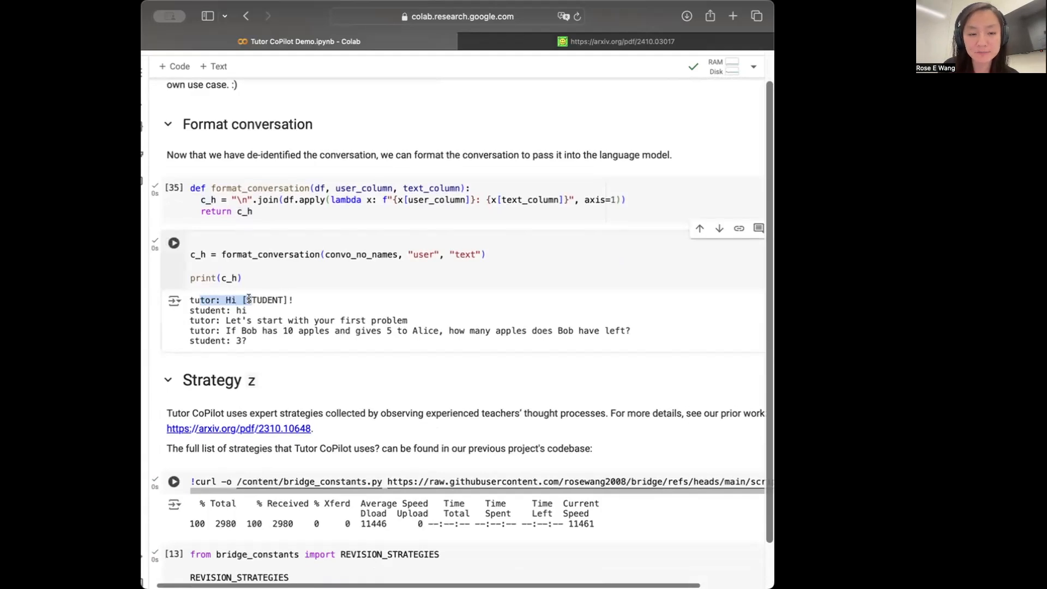
scroll(295, 343, "down", 3)
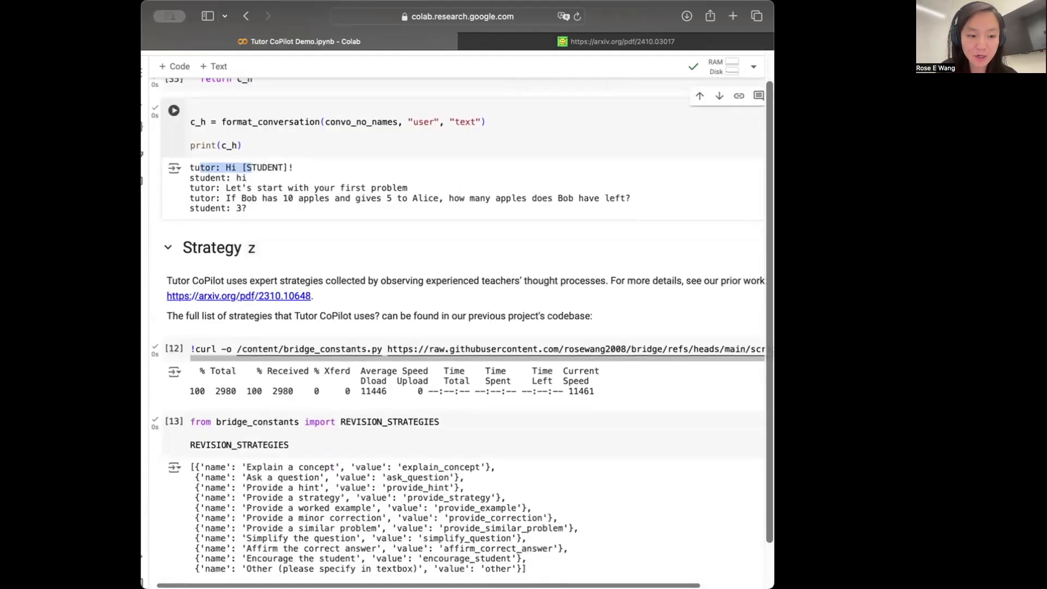
Highlight the Strategy z description text with its arXiv link.
key("super+Tab")
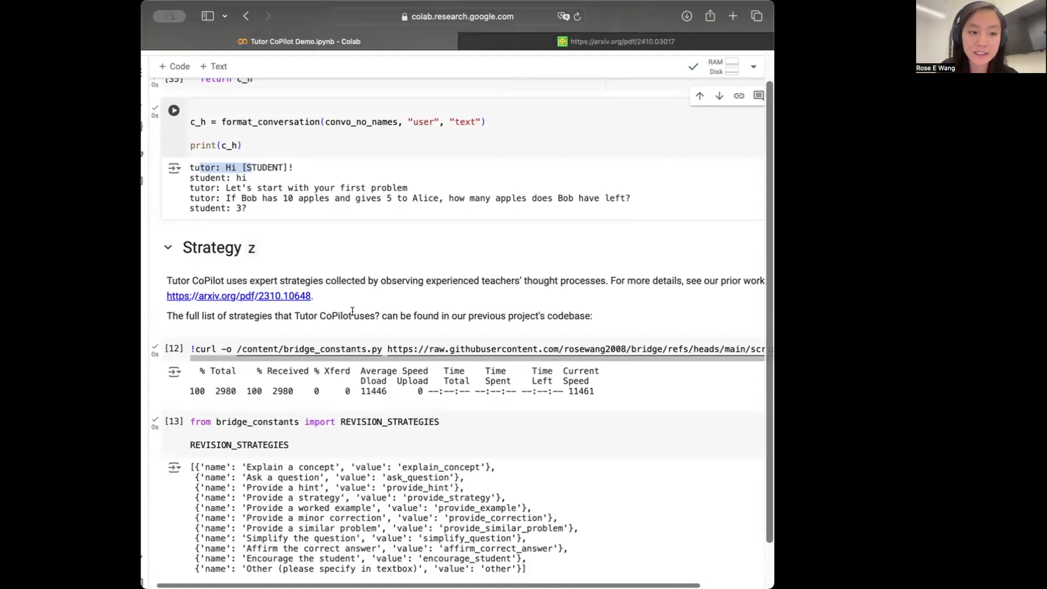
scroll(289, 268, "down", 2)
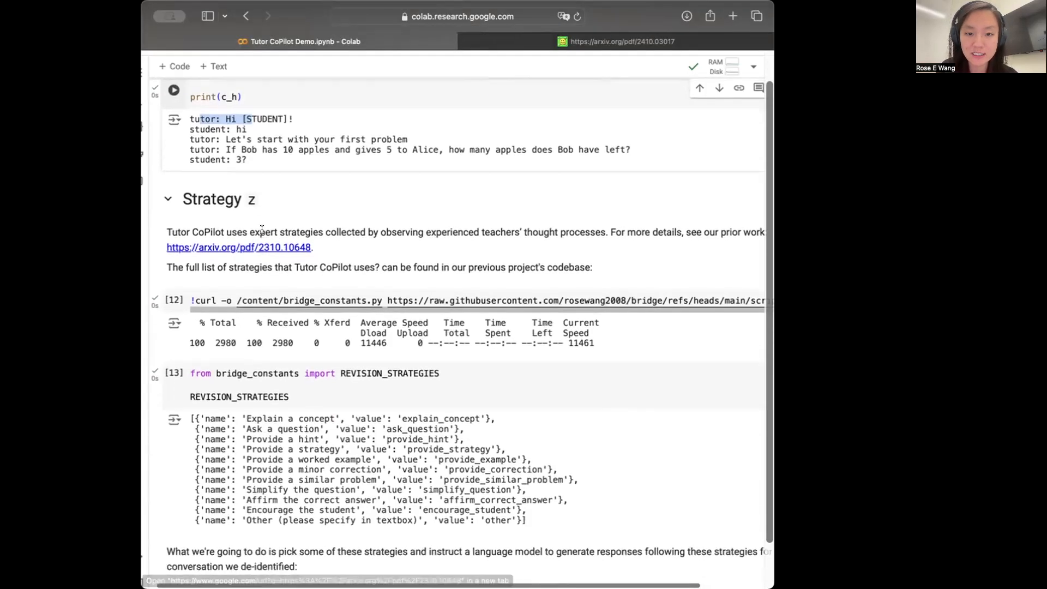
left_click_drag(263, 232, 326, 246)
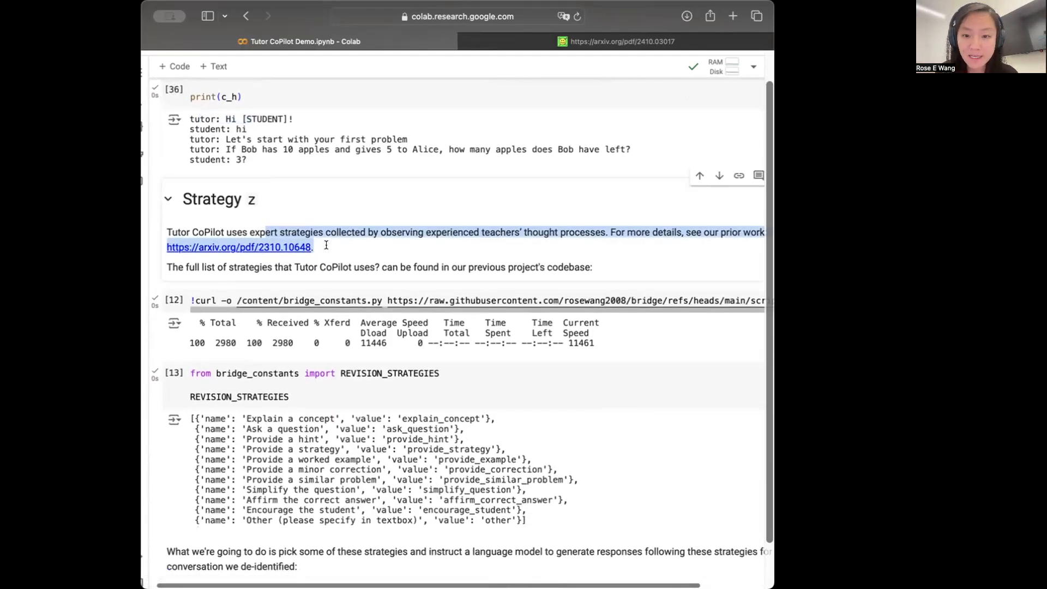
Re-run the bridge_constants.py curl and REVISION_STRATEGIES import cells and highlight the eleven printed strategies.
left_click(272, 300)
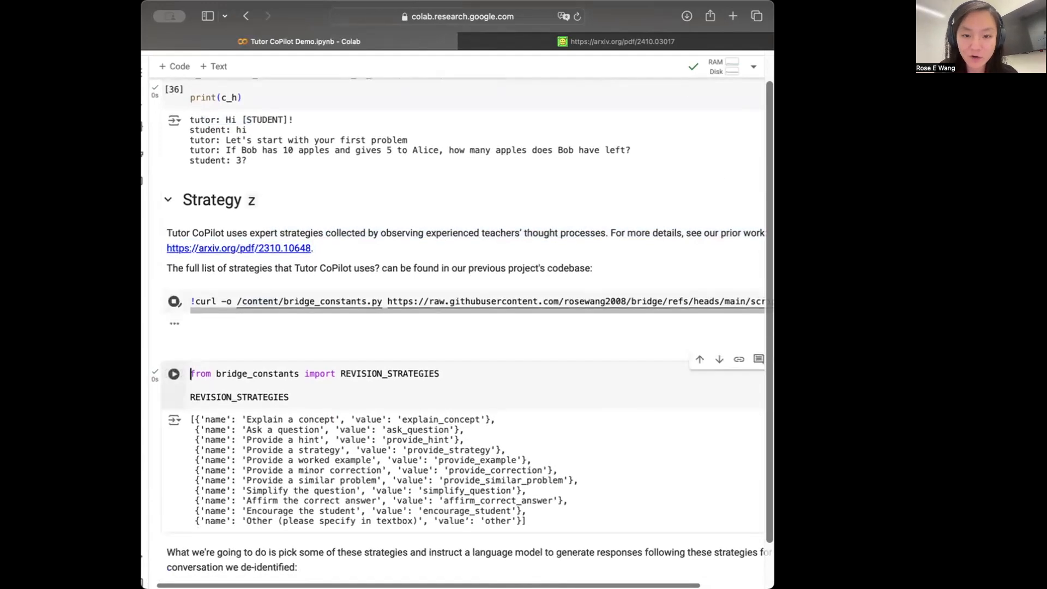
key("shift+Return")
key("shift+Return")
scroll(267, 318, "down", 1)
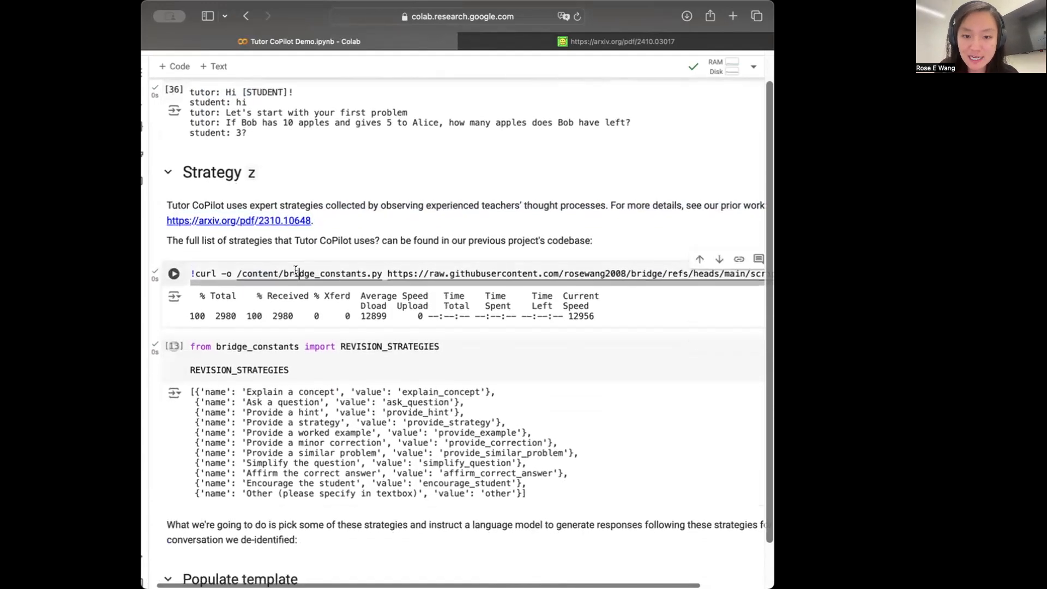
left_click_drag(299, 273, 371, 274)
scroll(372, 273, "right", 3)
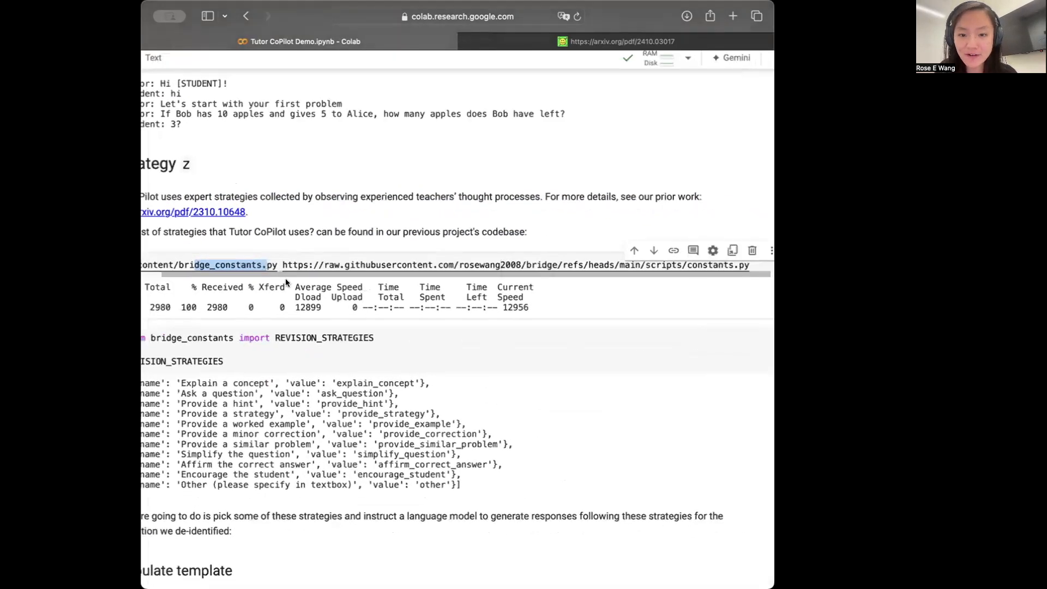
scroll(274, 284, "left", 4)
key("shift+Return")
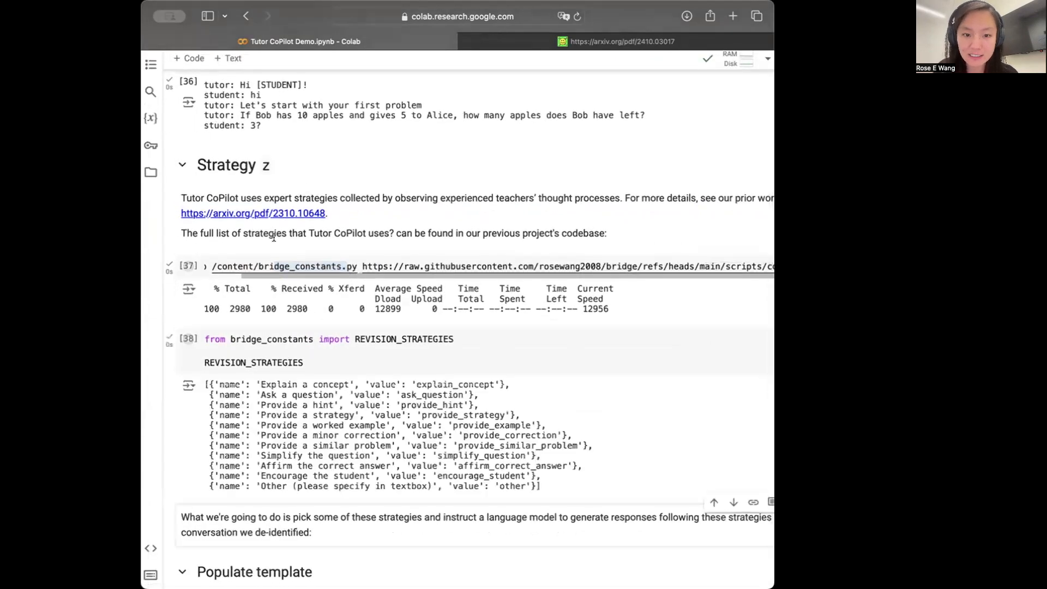
key("shift+Return")
key("shift+Return")
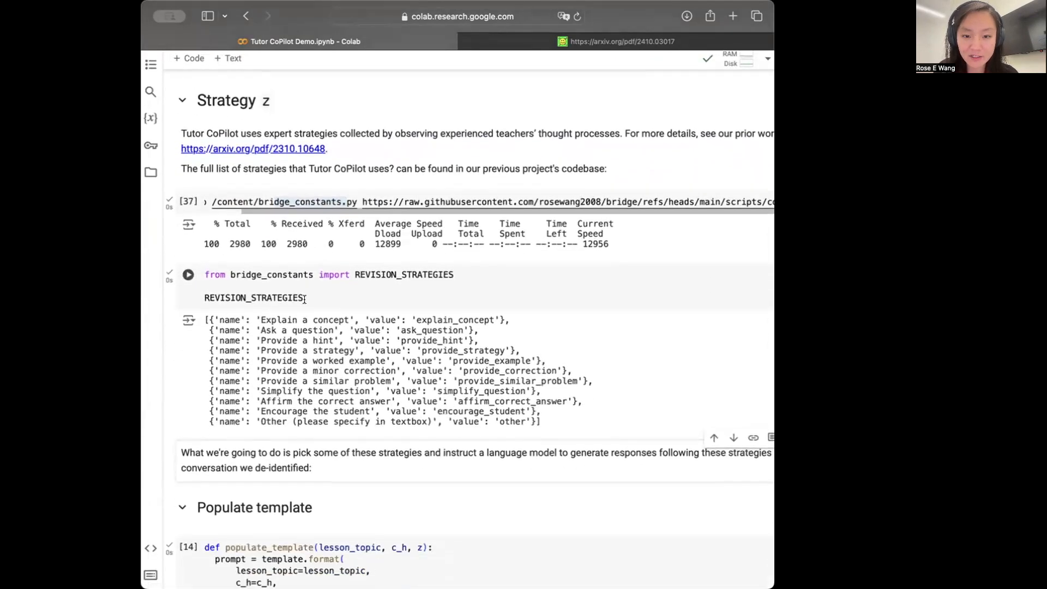
left_click_drag(256, 320, 544, 423)
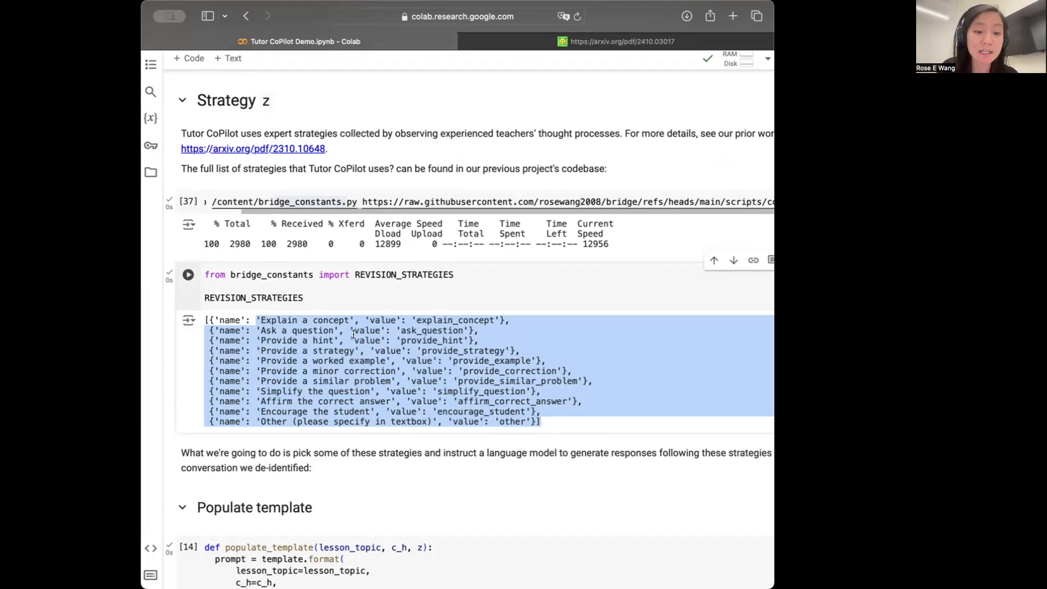
scroll(243, 376, "down", 4)
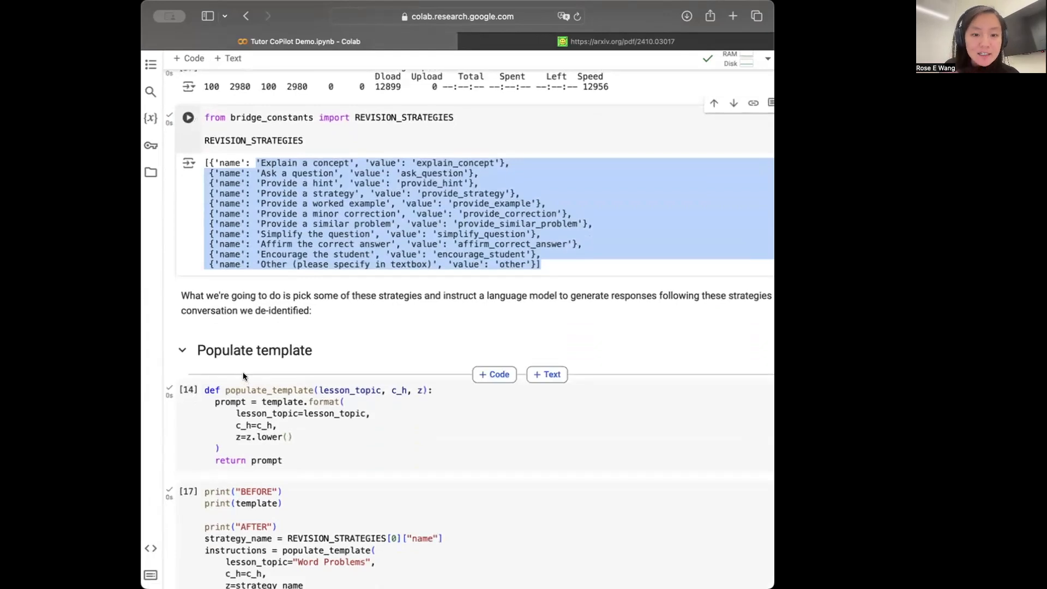
scroll(243, 372, "down", 2)
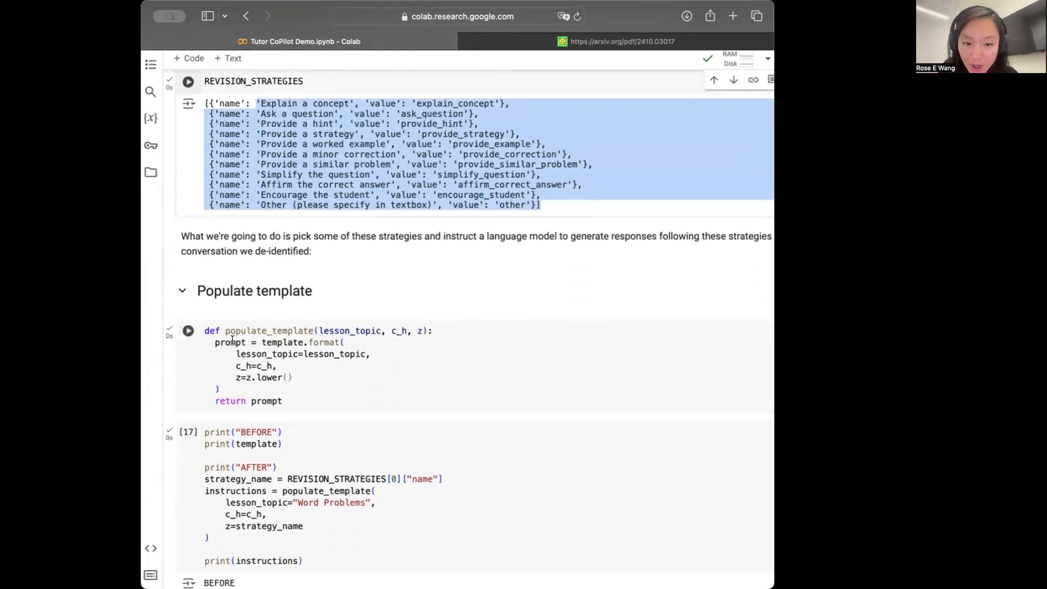
Review populate_template's body and z.lower() line, then run it and the BEFORE/AFTER print cell.
mouse_move(282, 400)
left_mouse_down()
mouse_move(240, 342)
mouse_move(237, 354)
left_mouse_up()
left_click(236, 342)
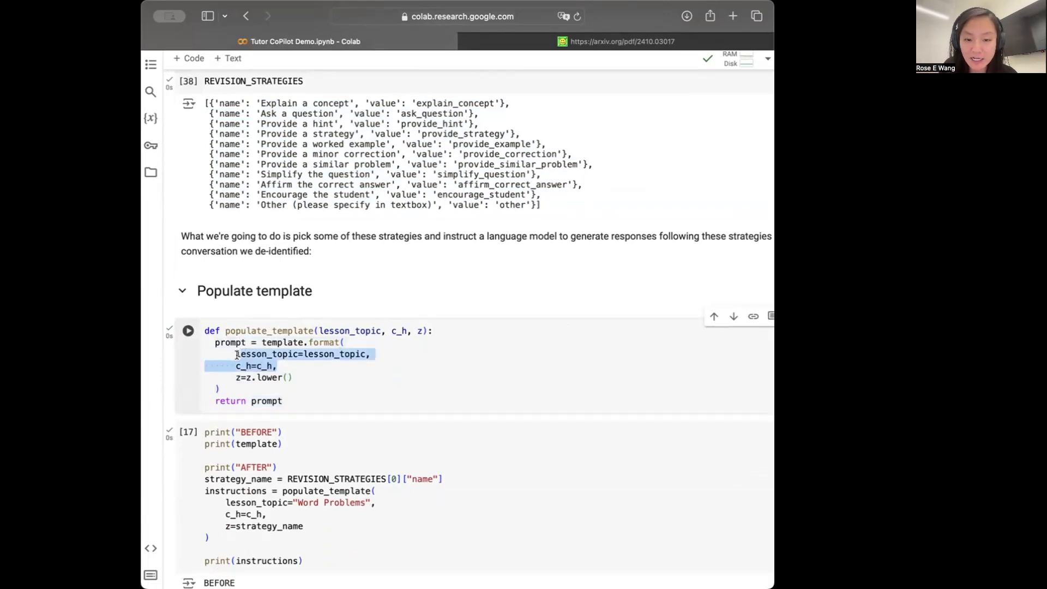
left_click(237, 353)
scroll(298, 360, "down", 1)
left_click_drag(296, 333, 230, 334)
key("shift+Return")
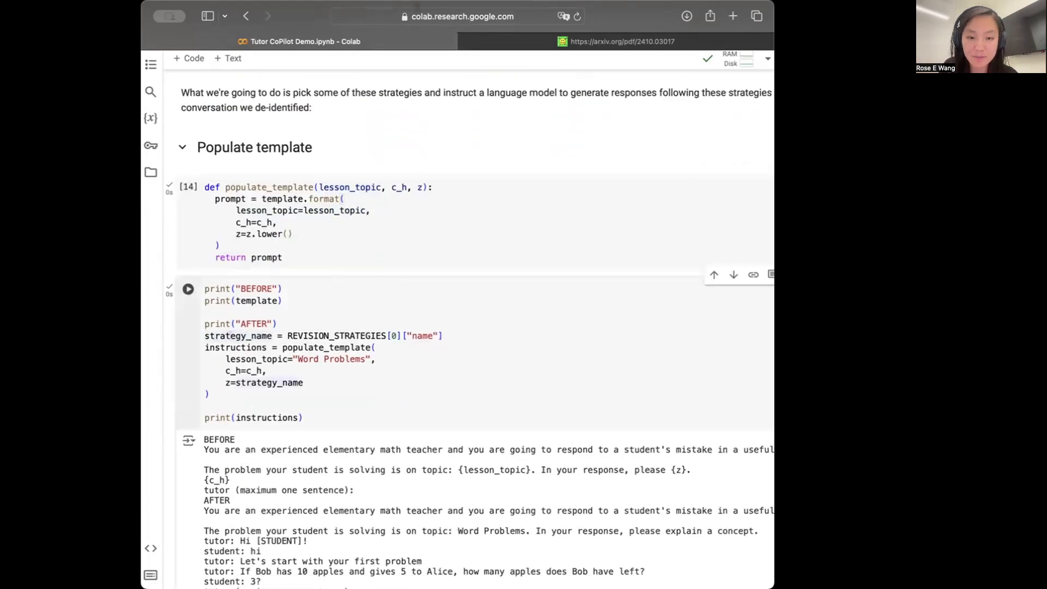
key("shift+Return")
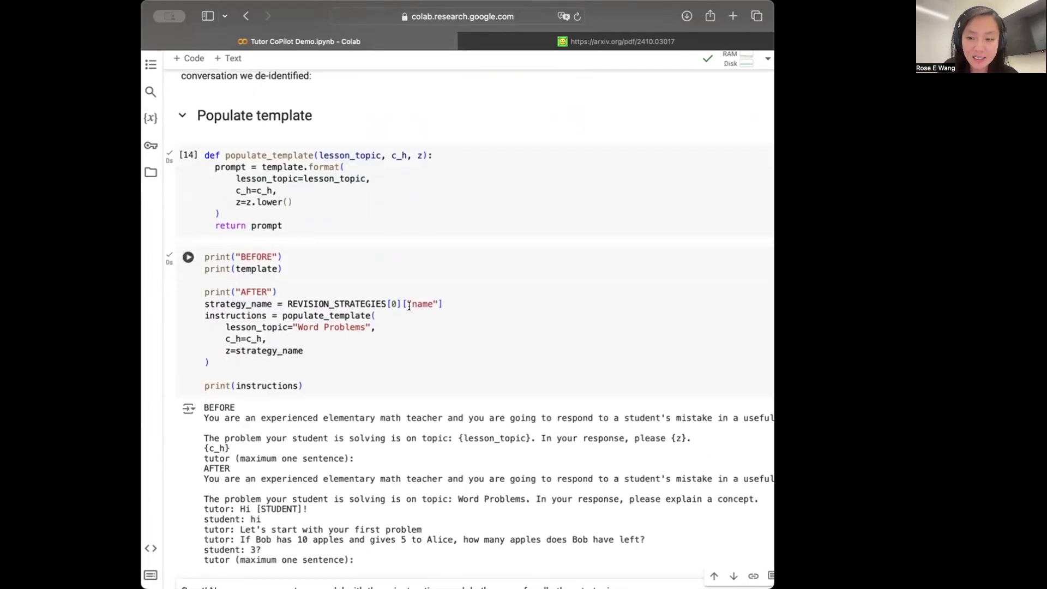
scroll(407, 305, "down", 4)
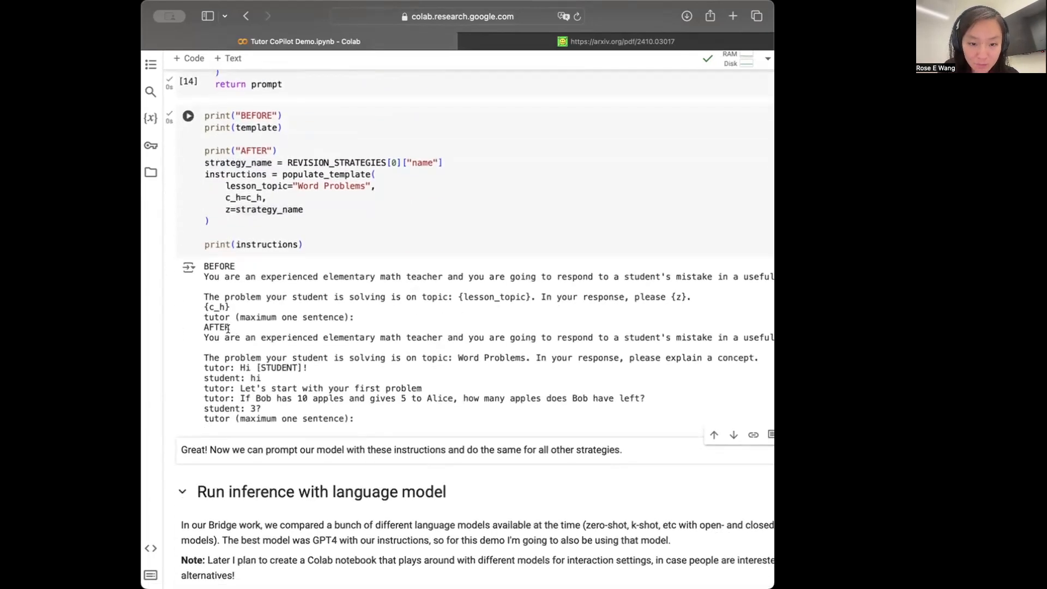
Highlight the BEFORE template, the Word Problems topic and the whole filled-in AFTER prompt.
left_click_drag(353, 316, 200, 266)
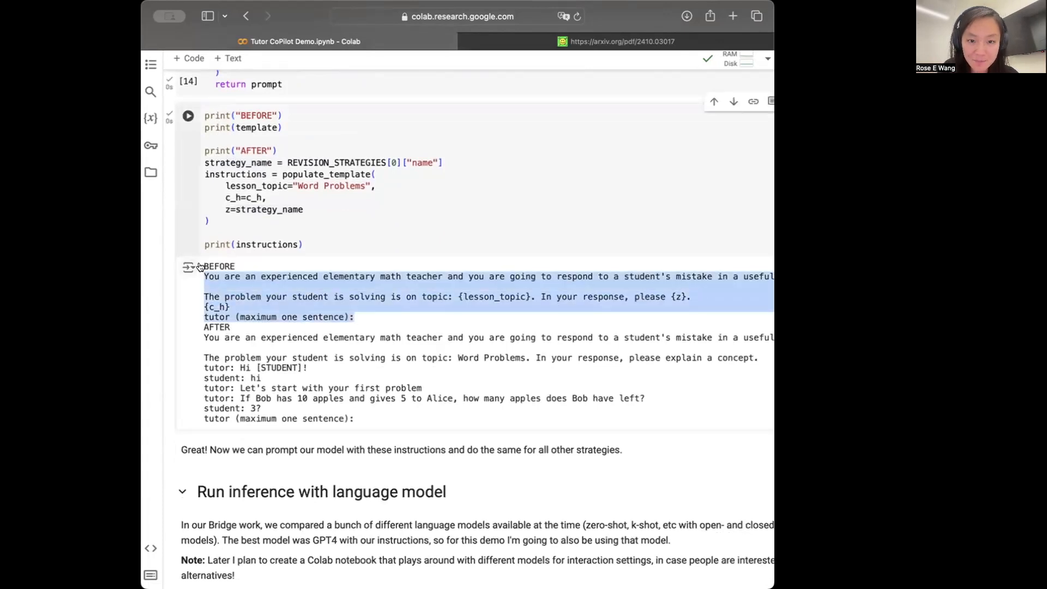
scroll(483, 291, "right", 2)
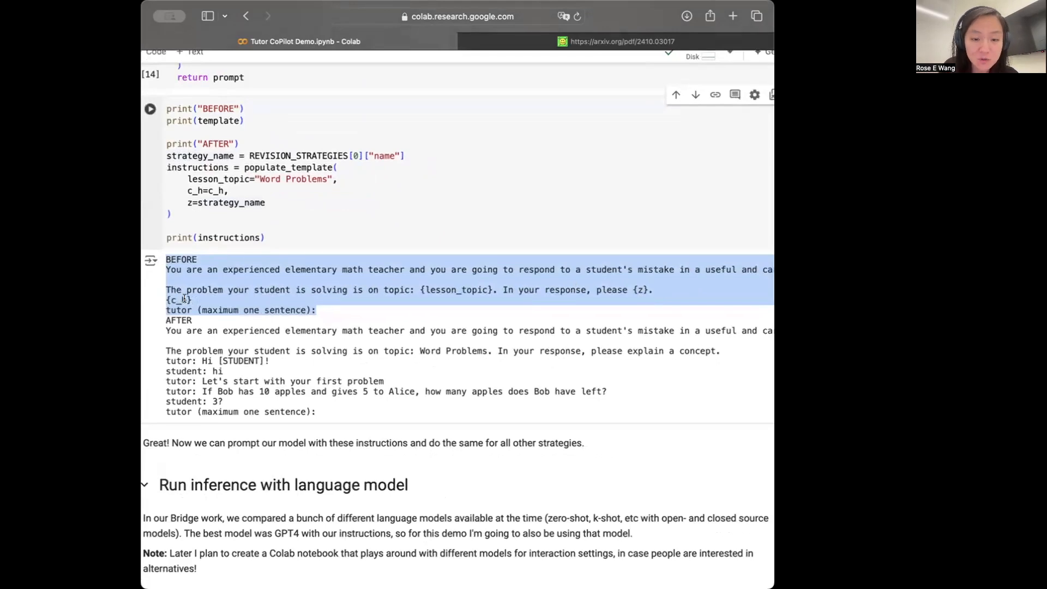
left_click(332, 410)
left_click_drag(317, 412, 163, 330)
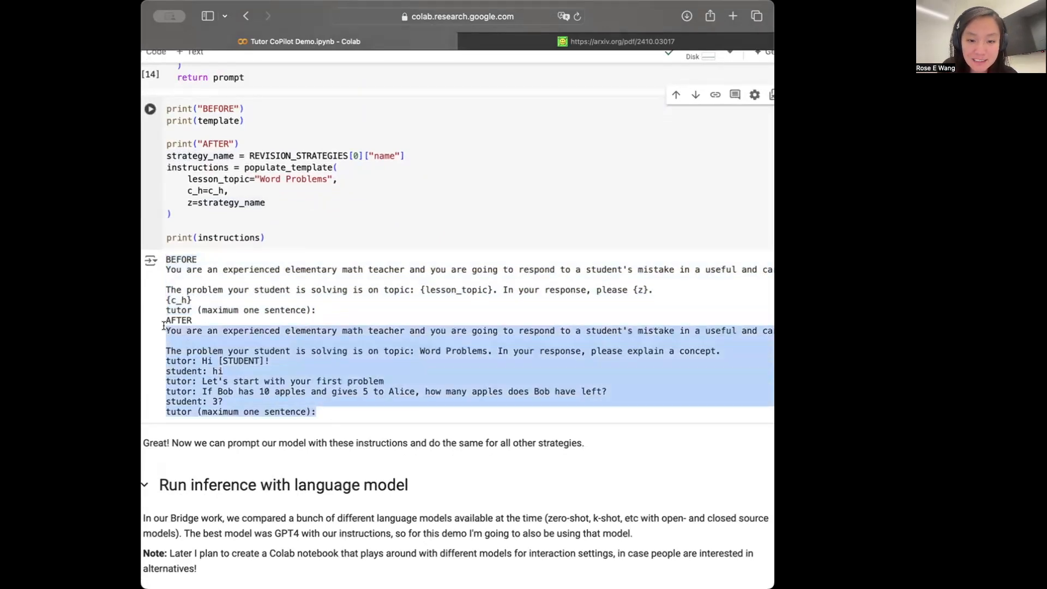
left_click(188, 335)
scroll(245, 352, "down", 1)
scroll(246, 351, "right", 2)
left_click_drag(564, 351, 724, 351)
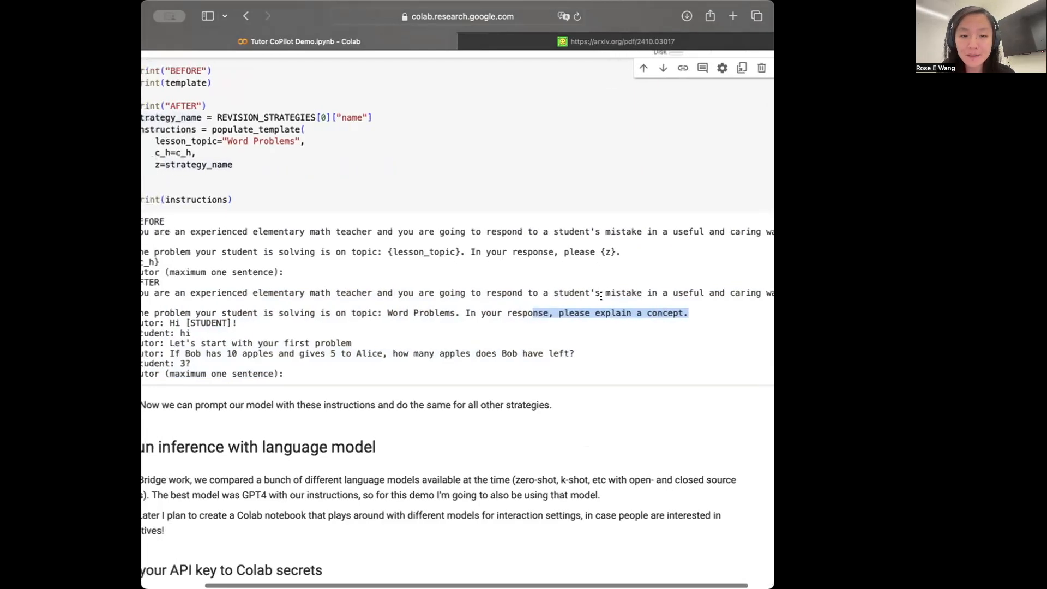
scroll(491, 328, "left", 3)
left_click(328, 340)
left_click_drag(286, 368, 207, 322)
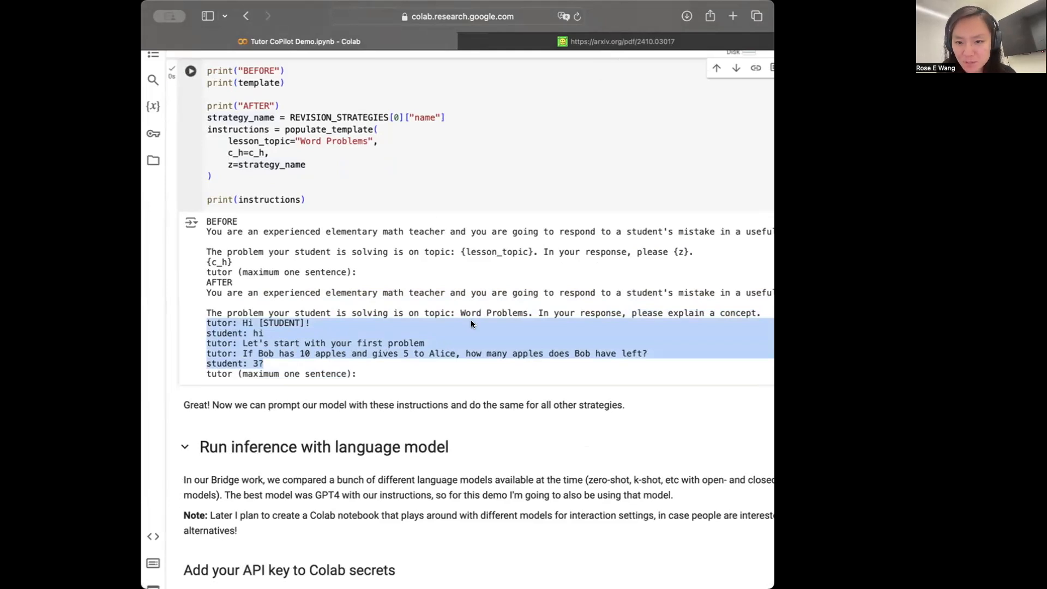
left_click(397, 312)
left_click_drag(391, 312, 531, 312)
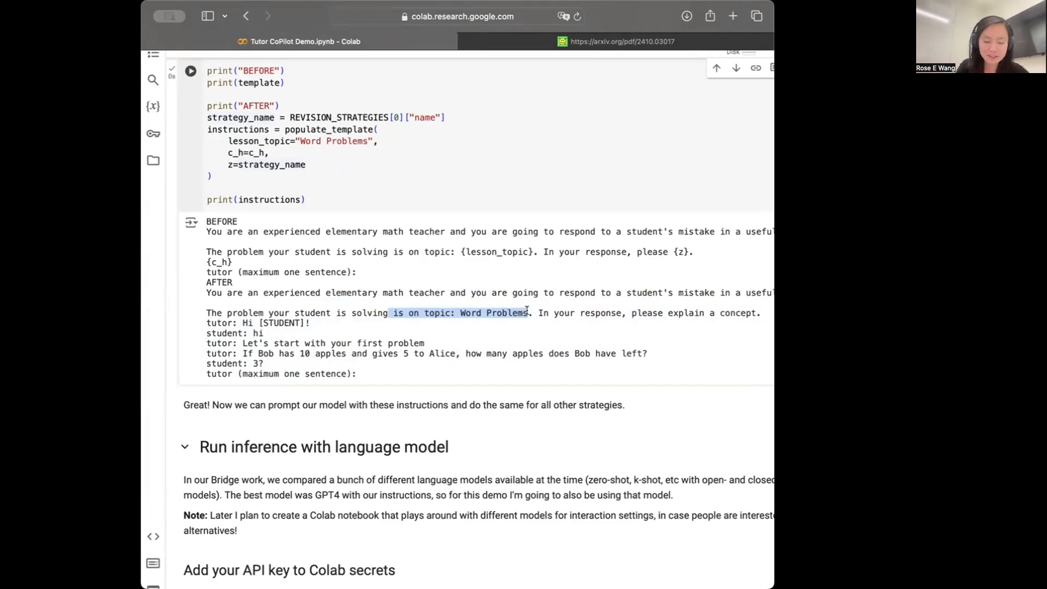
left_click(367, 375)
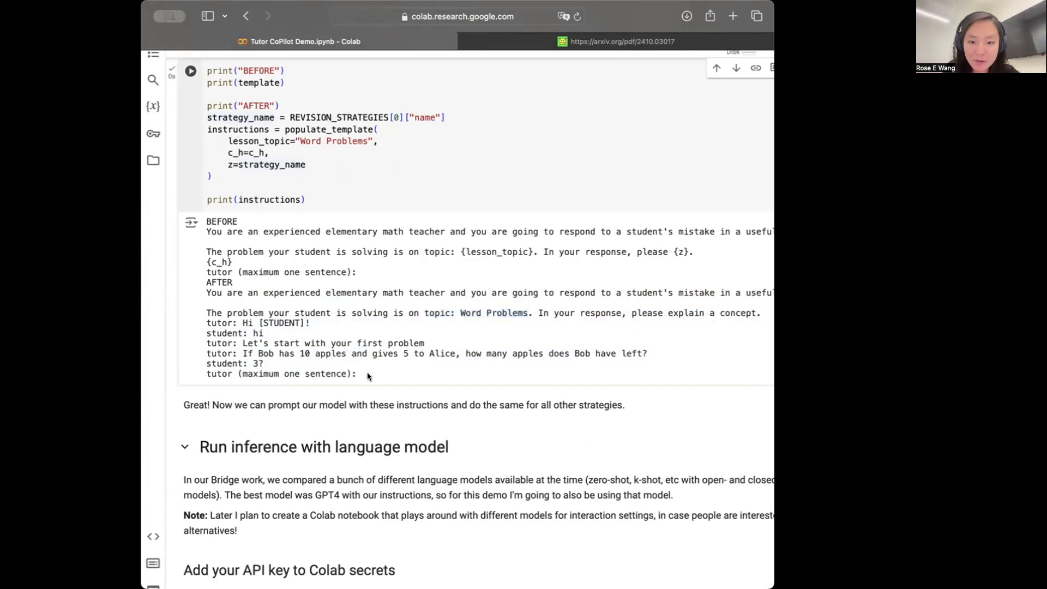
left_click_drag(368, 373, 204, 293)
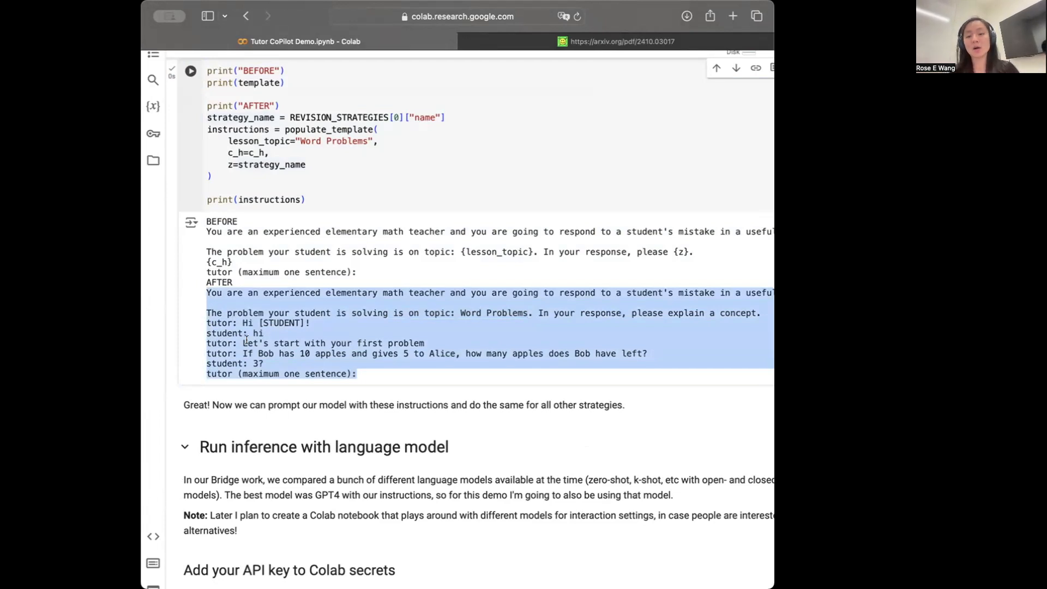
scroll(325, 371, "down", 5)
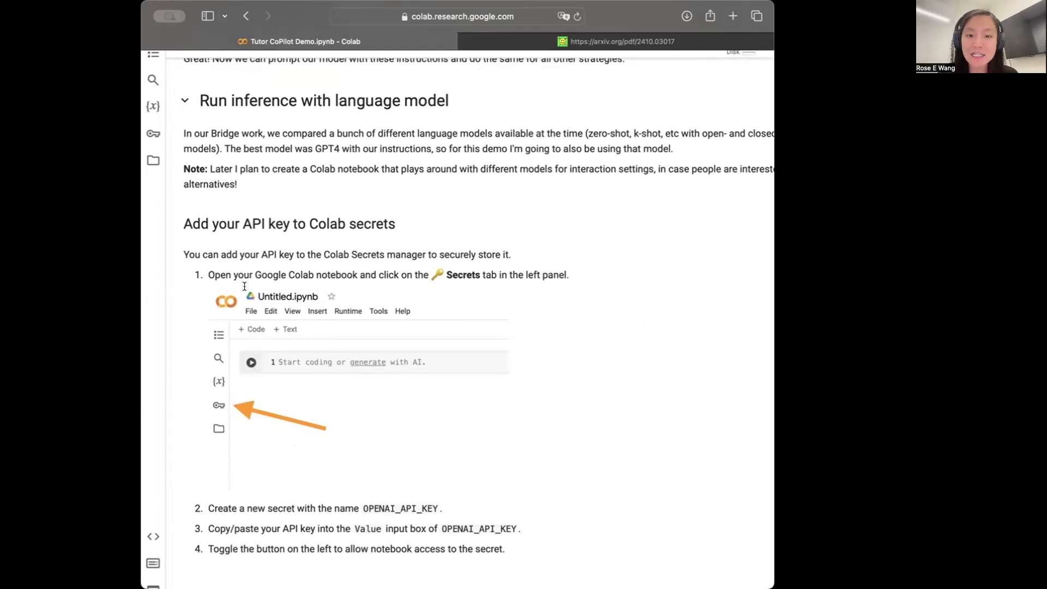
left_click_drag(225, 149, 337, 149)
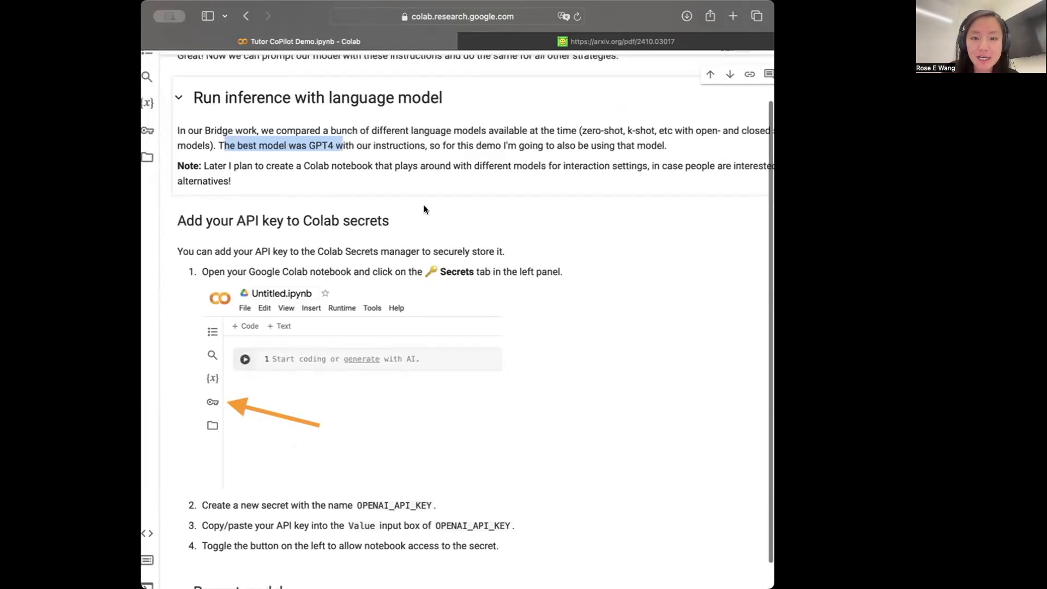
scroll(424, 205, "down", 3)
scroll(425, 206, "down", 3)
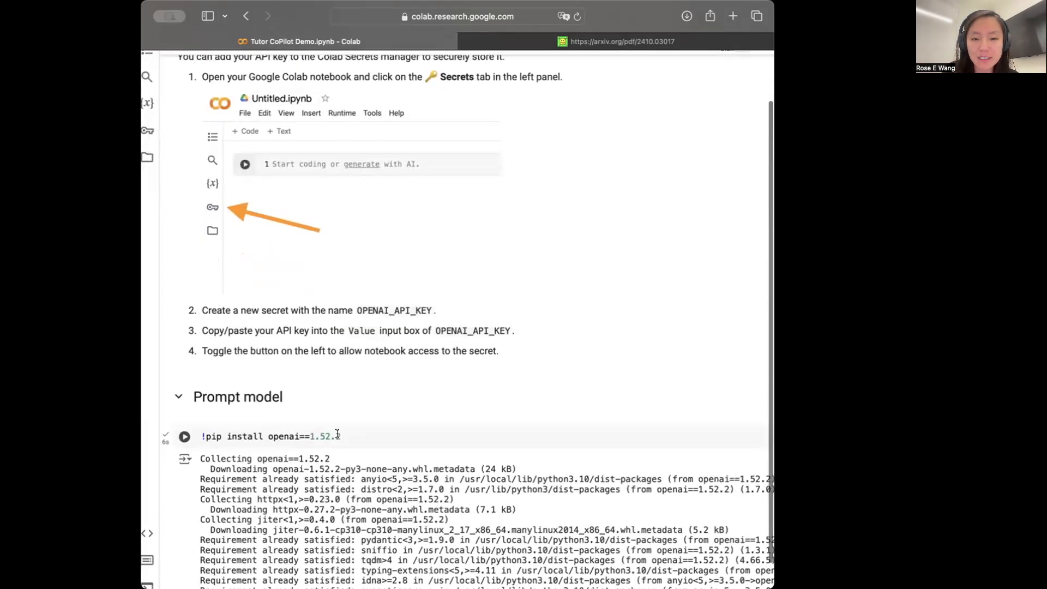
scroll(338, 434, "down", 3)
scroll(336, 350, "down", 2)
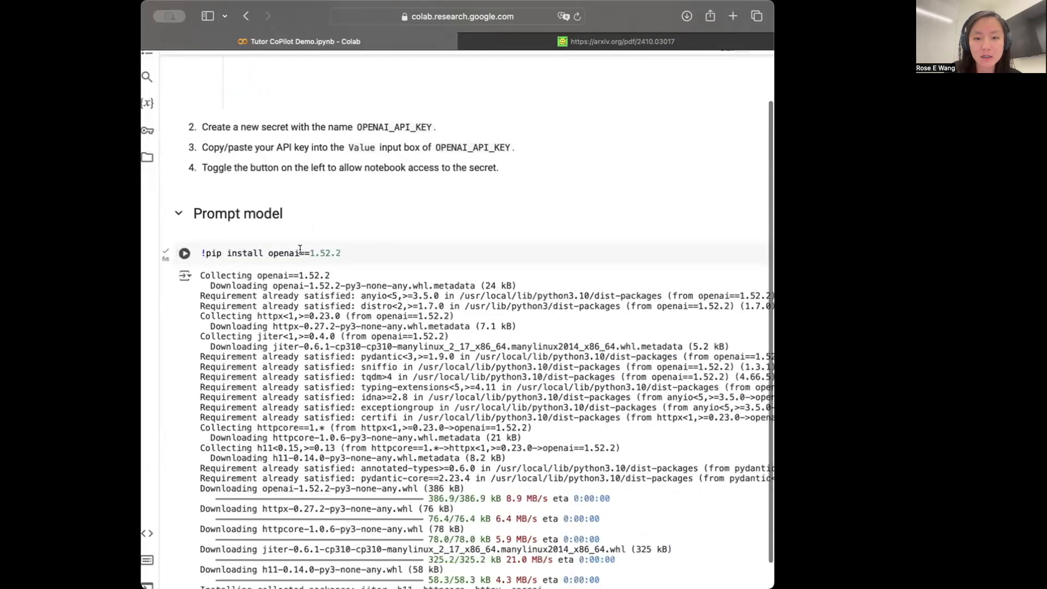
scroll(277, 327, "down", 5)
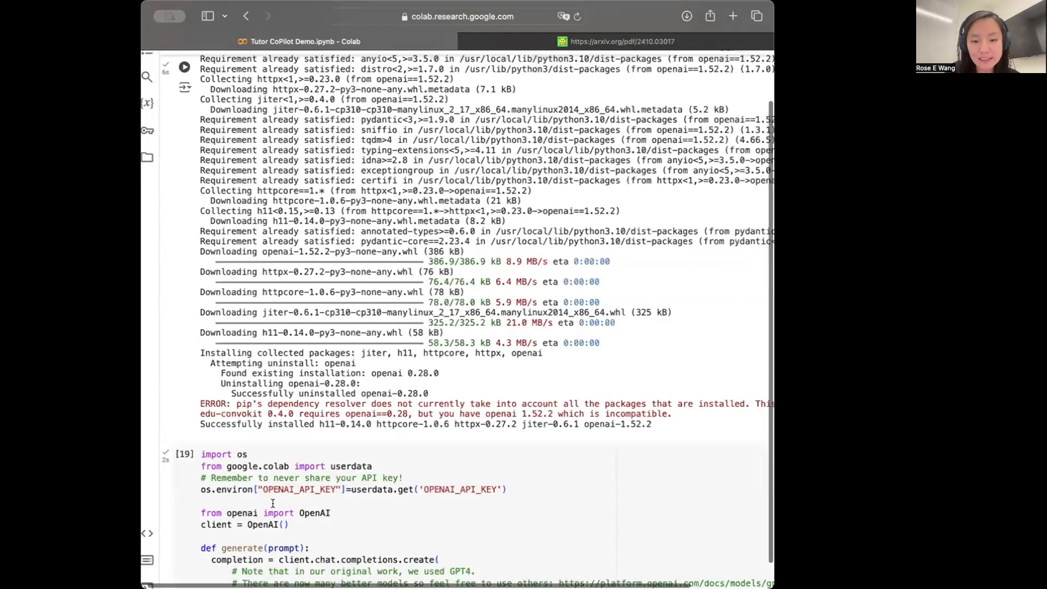
scroll(278, 458, "down", 5)
Run the OpenAI client cell and highlight the API-key line and the generate function's model call.
key("shift+Return")
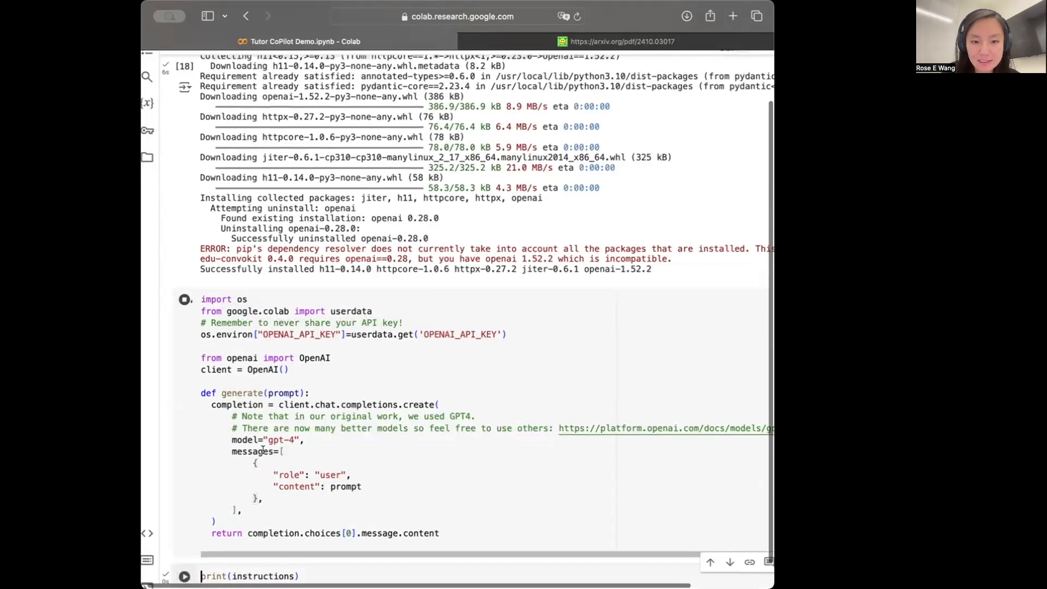
scroll(277, 374, "down", 4)
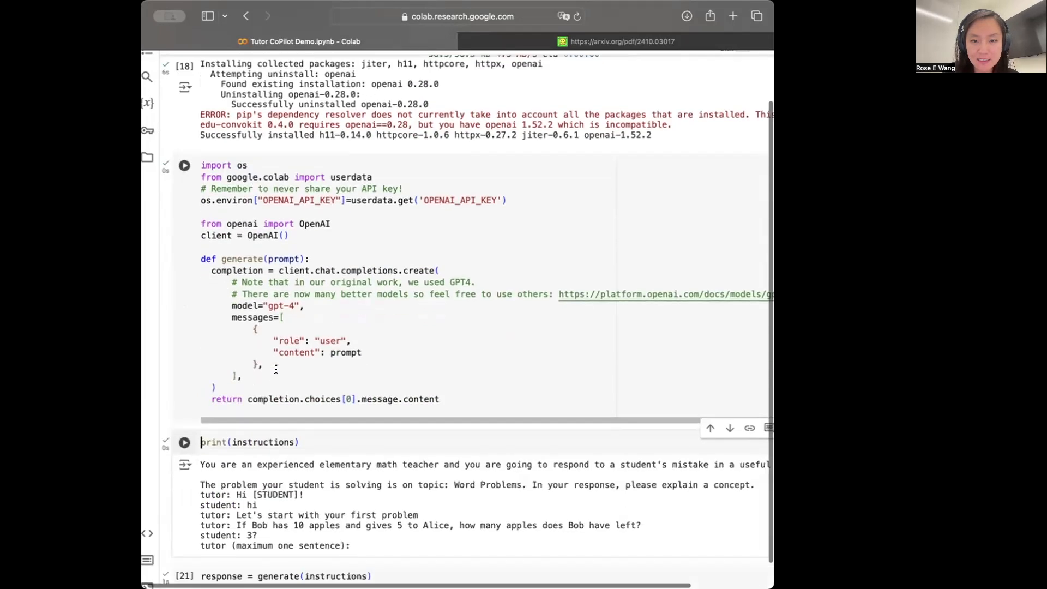
left_click_drag(203, 199, 445, 199)
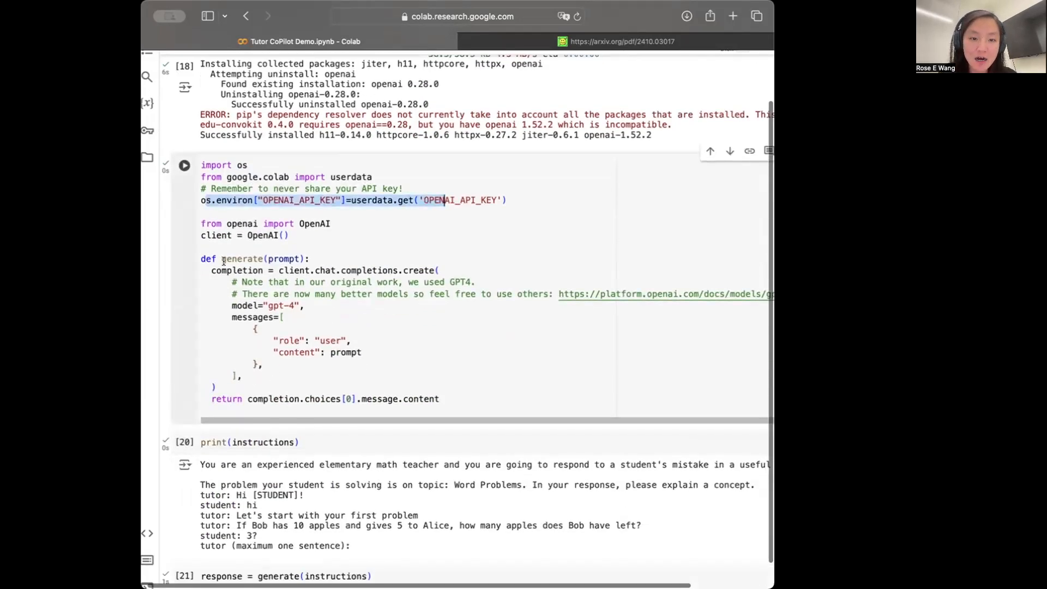
mouse_move(201, 258)
left_mouse_down()
mouse_move(367, 353)
mouse_move(366, 381)
left_mouse_up()
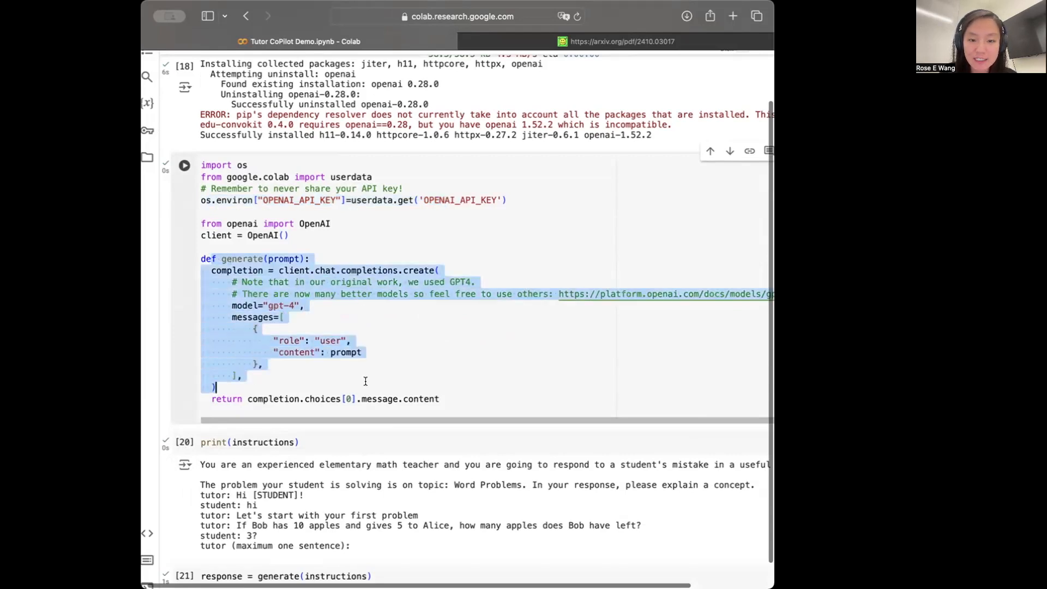
scroll(365, 381, "down", 1)
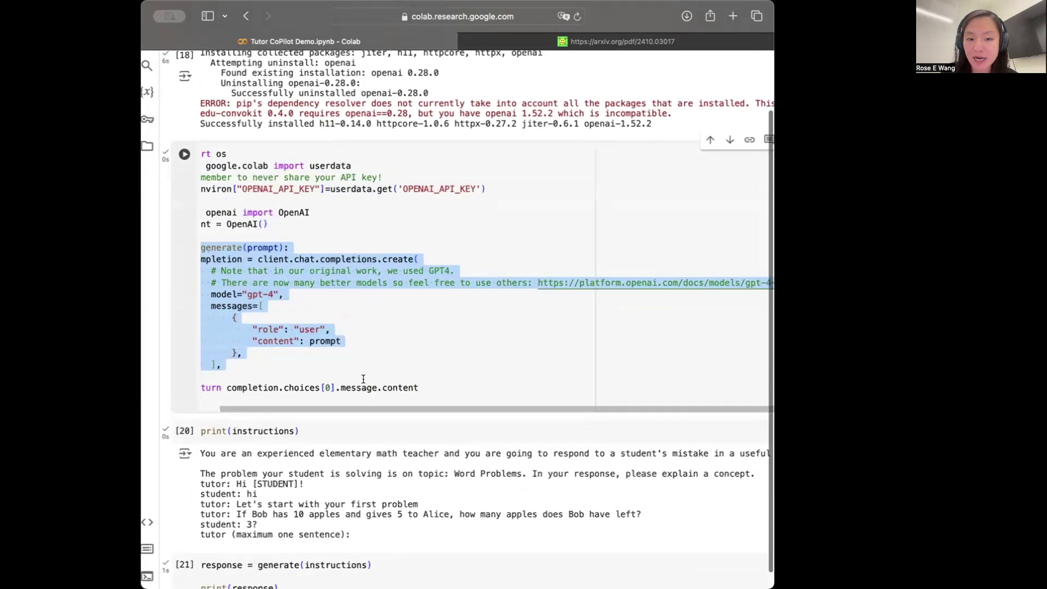
double_click(334, 344)
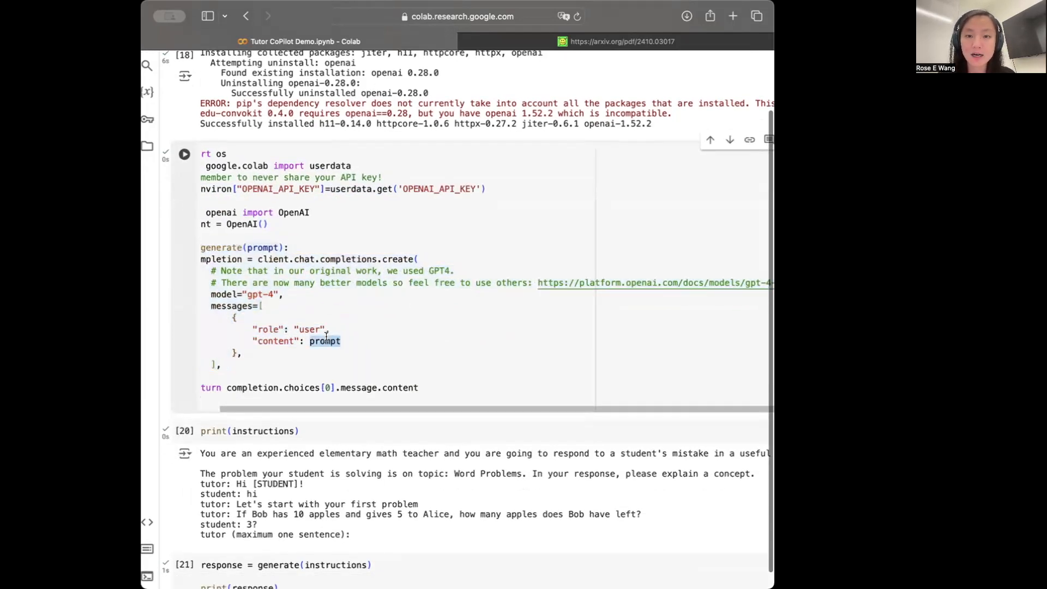
scroll(365, 336, "left", 2)
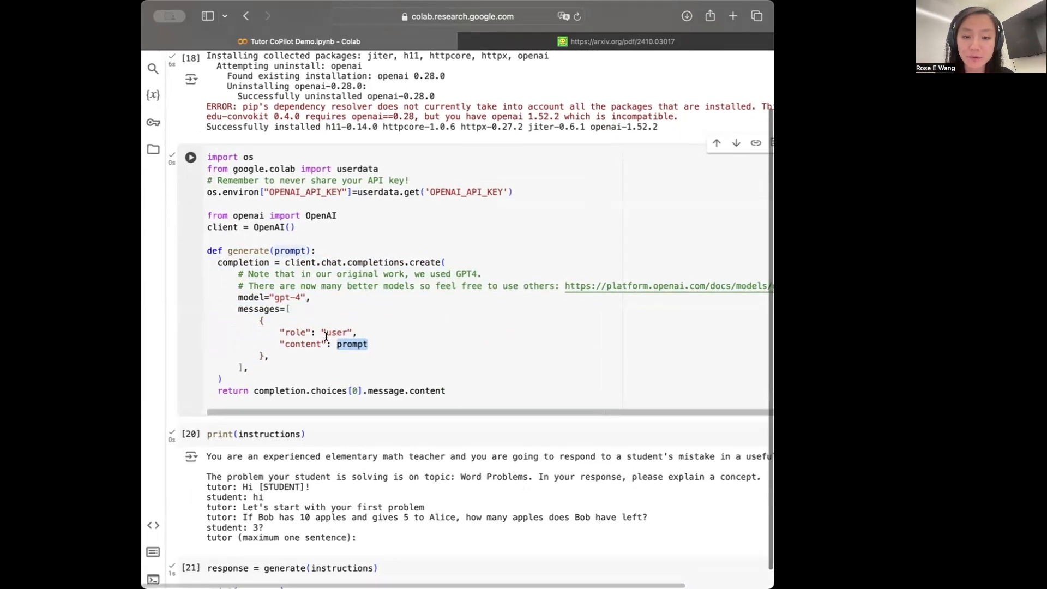
scroll(365, 336, "down", 5)
mouse_move(365, 336)
left_mouse_down()
mouse_move(263, 288)
mouse_move(228, 255)
left_mouse_up()
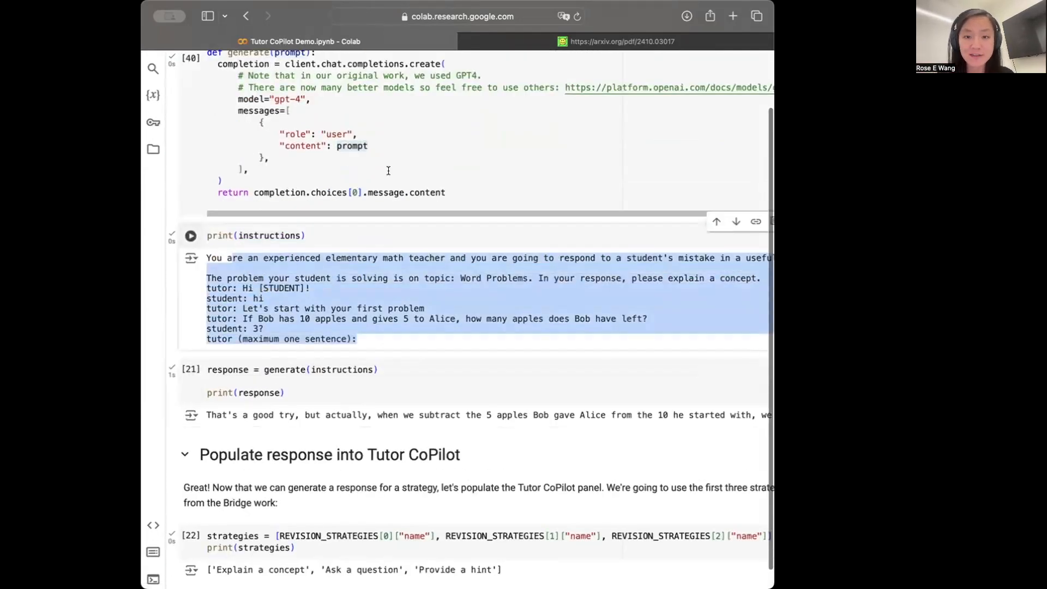
left_click_drag(447, 192, 255, 191)
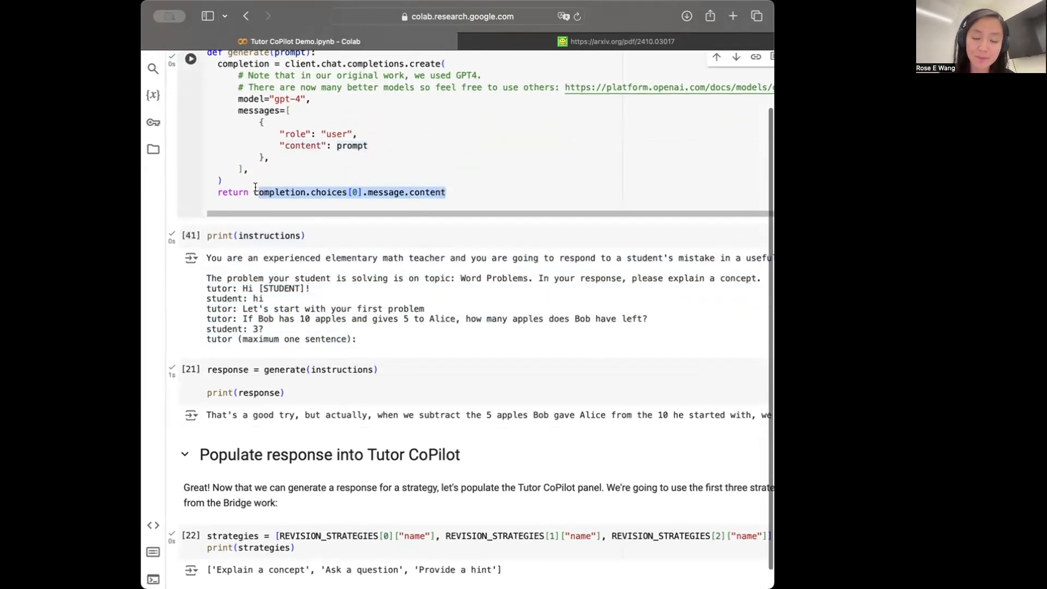
scroll(256, 186, "down", 1)
left_click(297, 321)
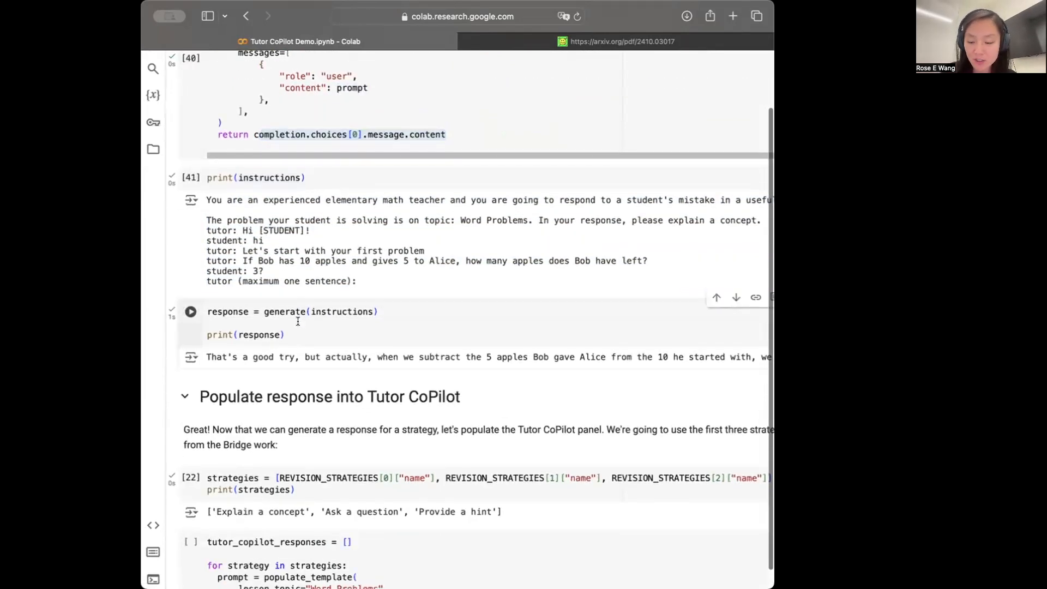
key("shift+Return")
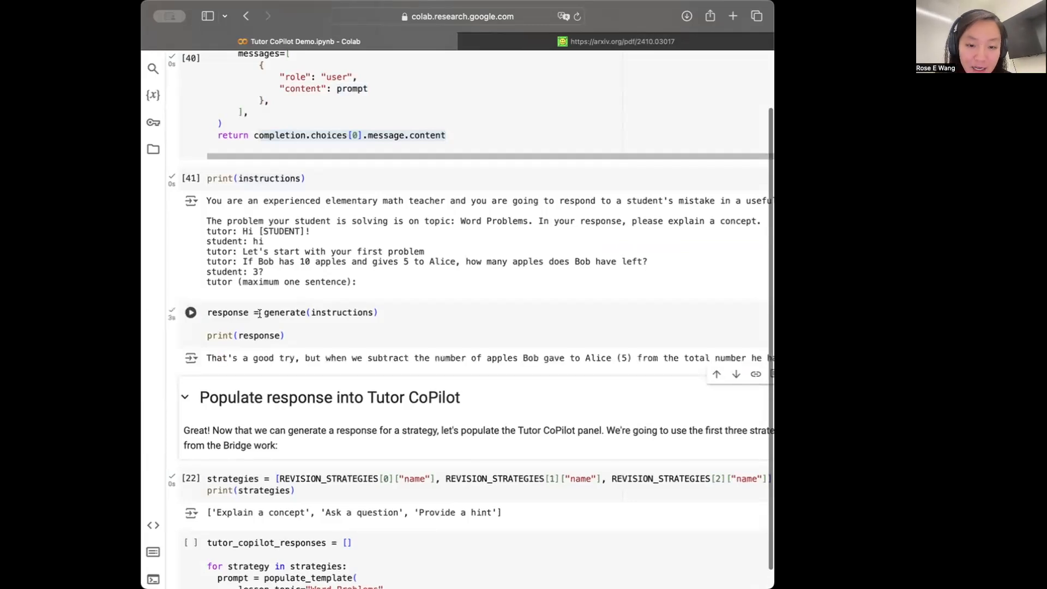
scroll(259, 313, "down", 2)
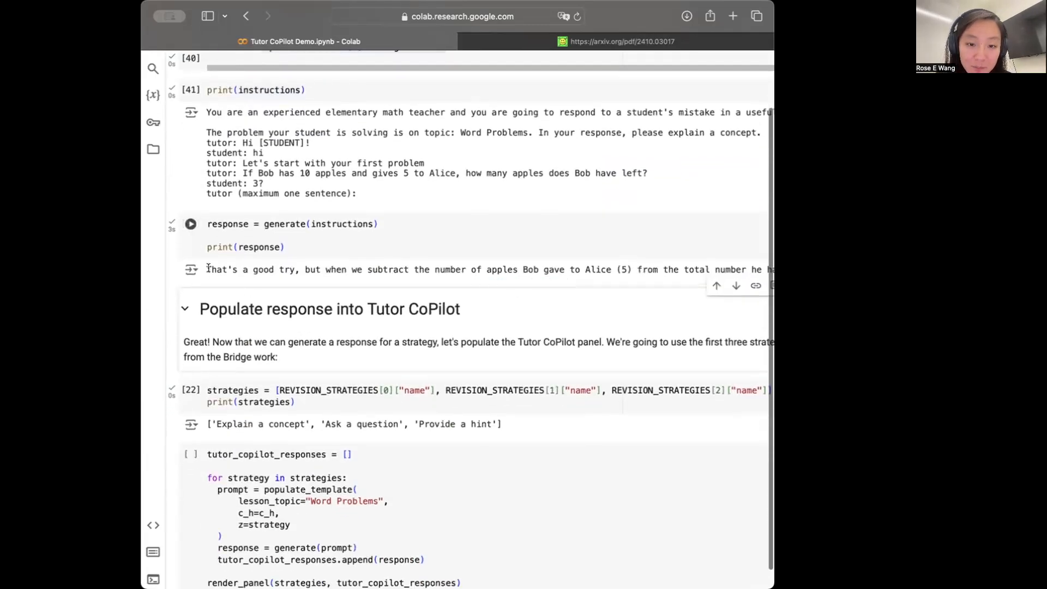
left_click_drag(207, 269, 422, 268)
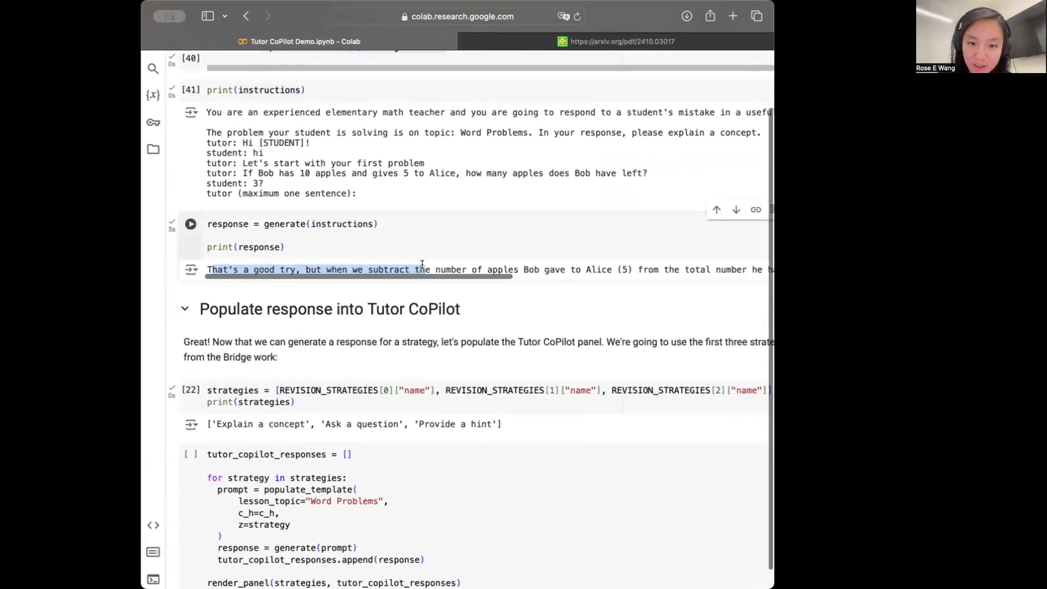
left_click(421, 266)
scroll(371, 268, "right", 2)
scroll(372, 269, "right", 1)
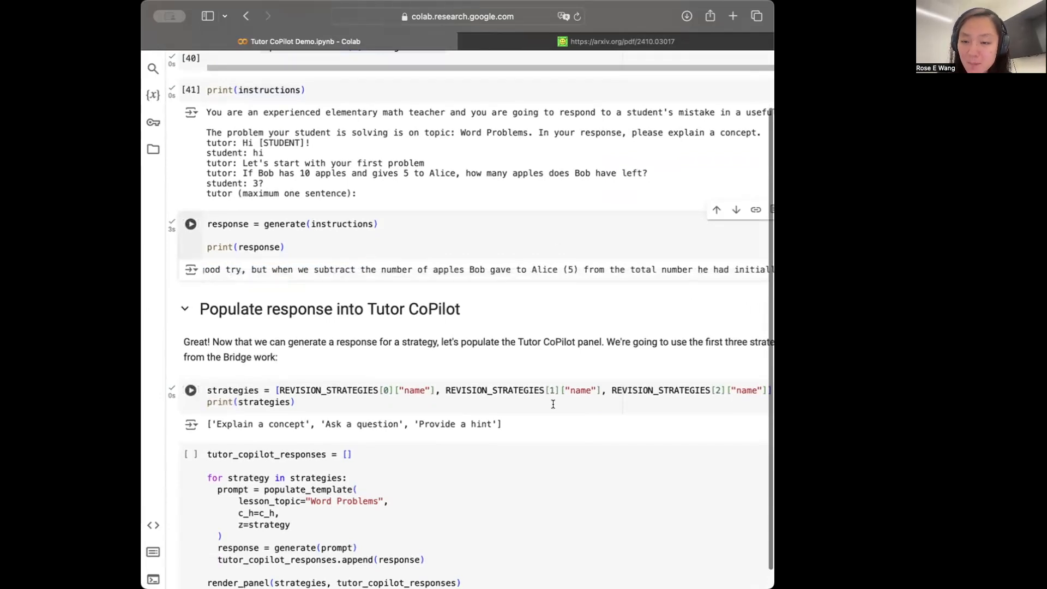
scroll(689, 273, "right", 2)
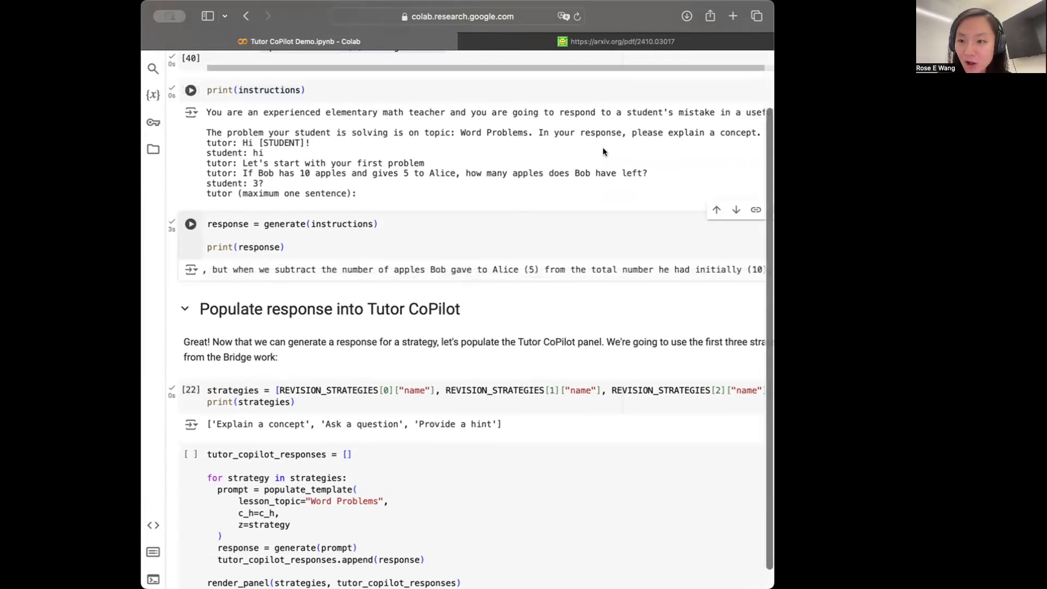
left_click_drag(601, 138, 699, 135)
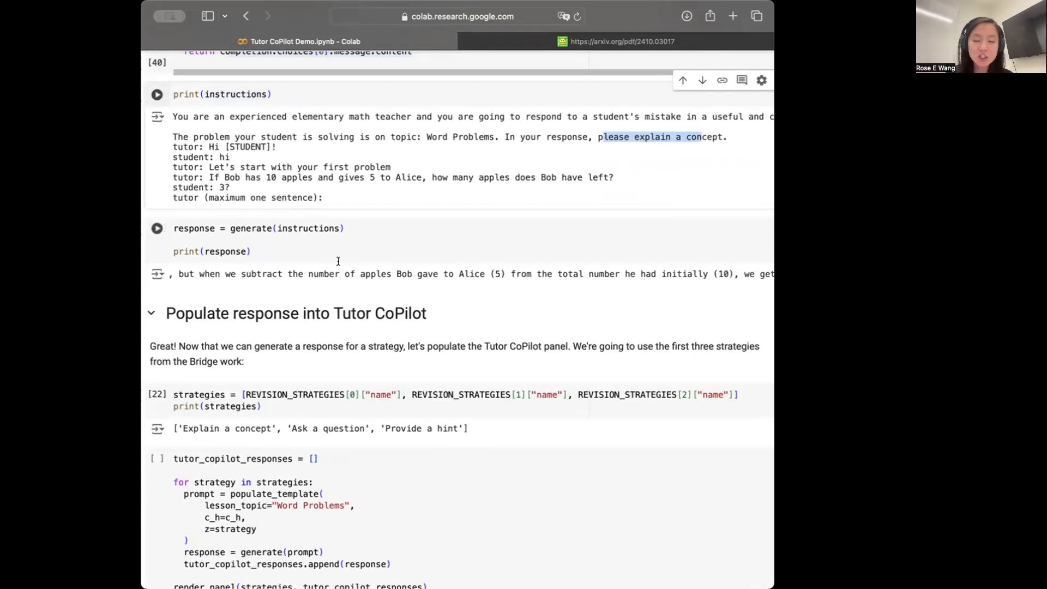
scroll(314, 270, "left", 5)
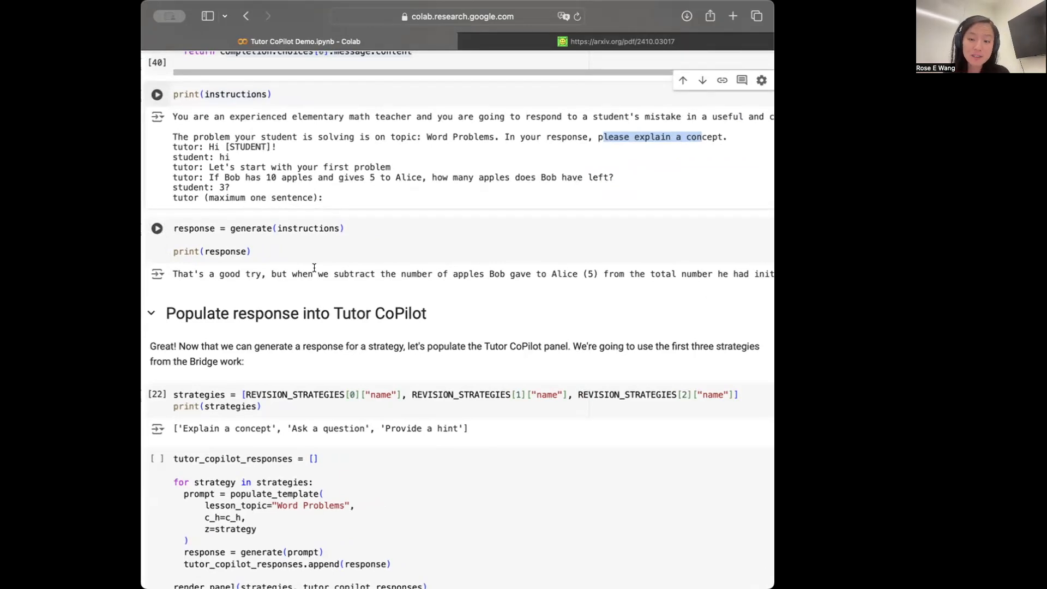
scroll(313, 268, "down", 3)
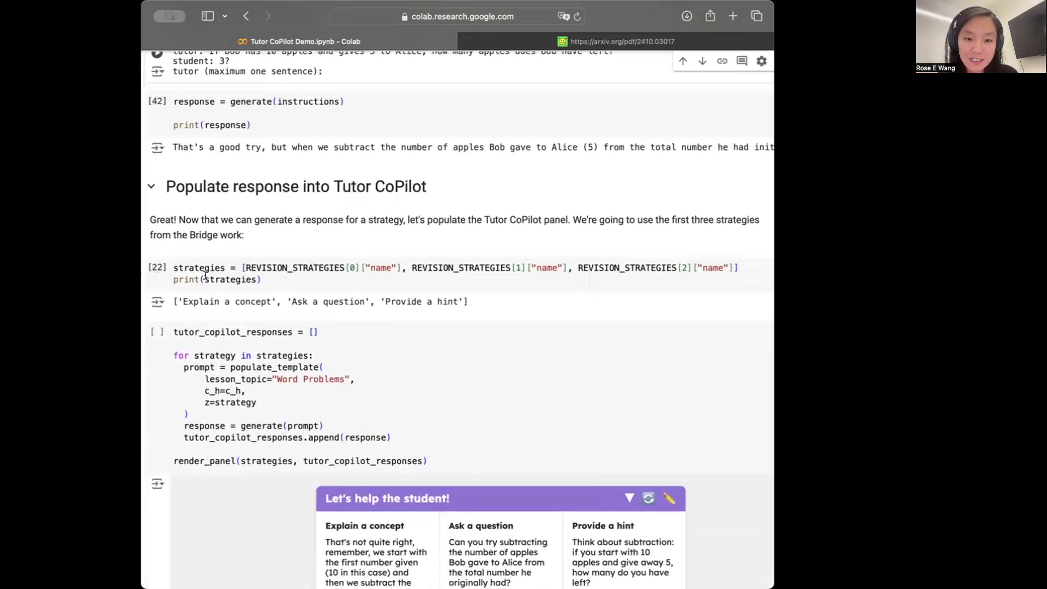
Re-run the cell defining the three strategies and highlight the printed strategy names.
left_click(177, 272)
left_click_drag(241, 268, 285, 279)
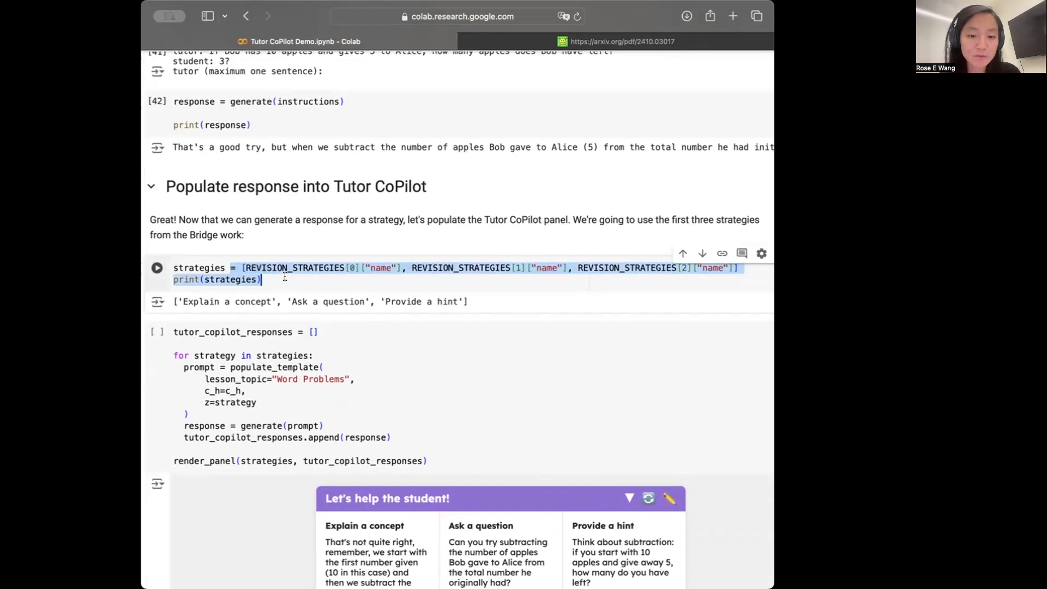
key("shift+Return")
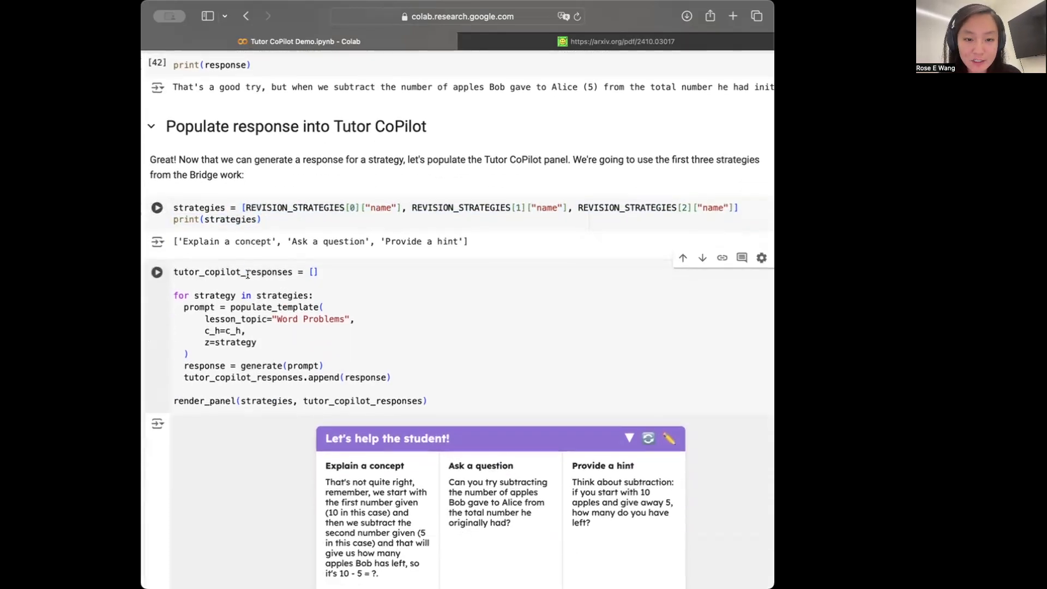
left_click_drag(182, 242, 470, 241)
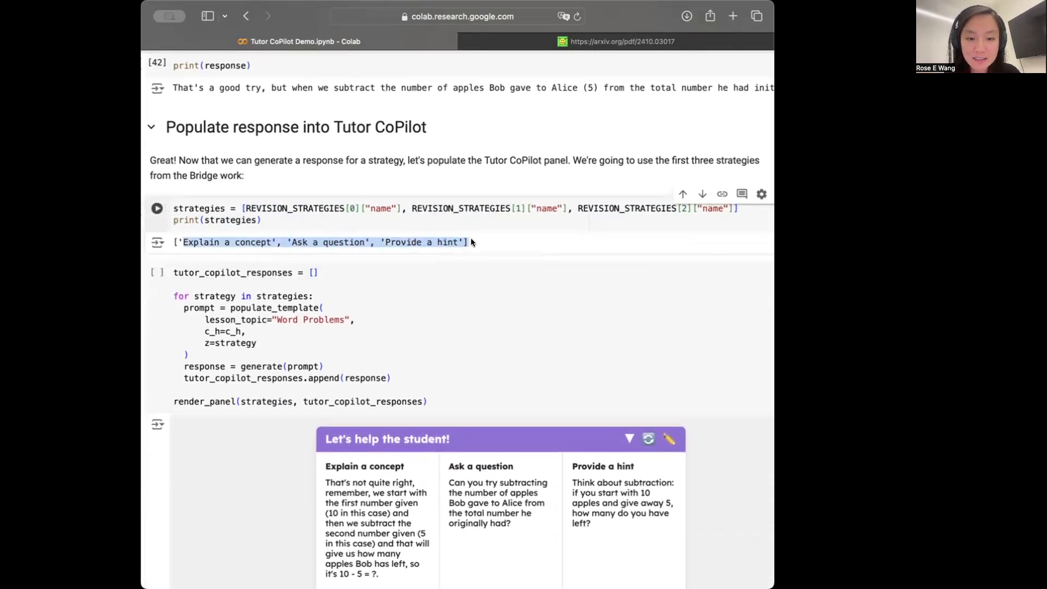
scroll(430, 251, "down", 3)
Highlight the loop over strategies and the populate_template call building each prompt.
left_click(215, 288)
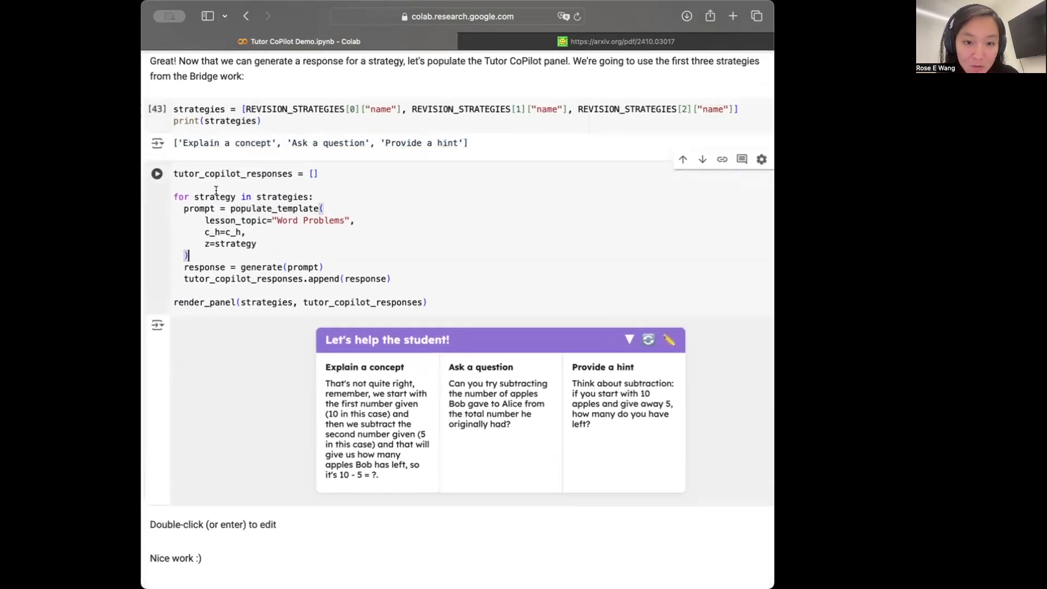
left_click(196, 196)
left_click_drag(195, 196, 313, 196)
left_click(313, 196)
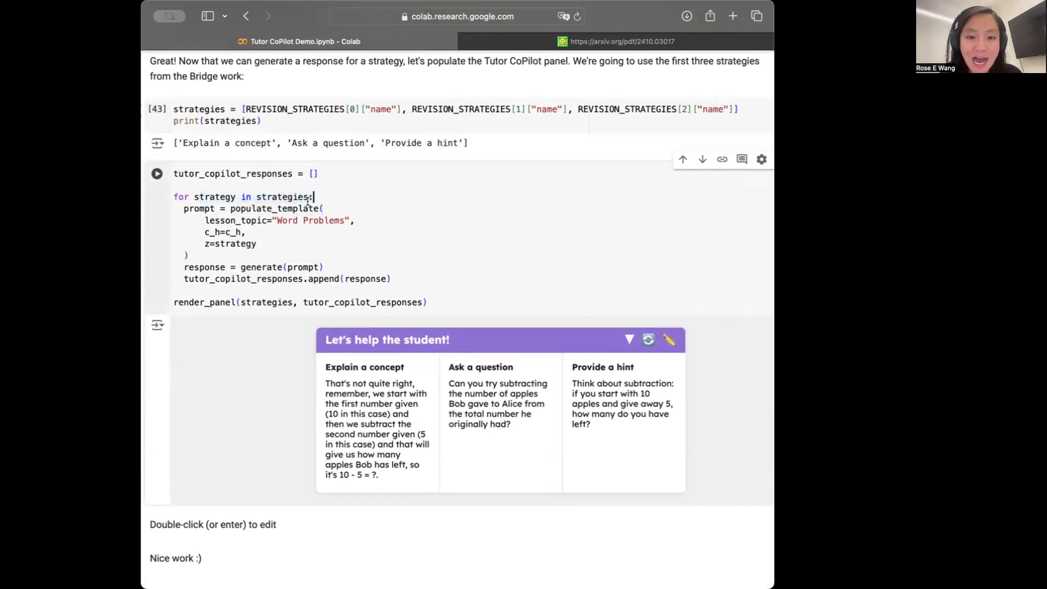
left_click_drag(230, 208, 276, 241)
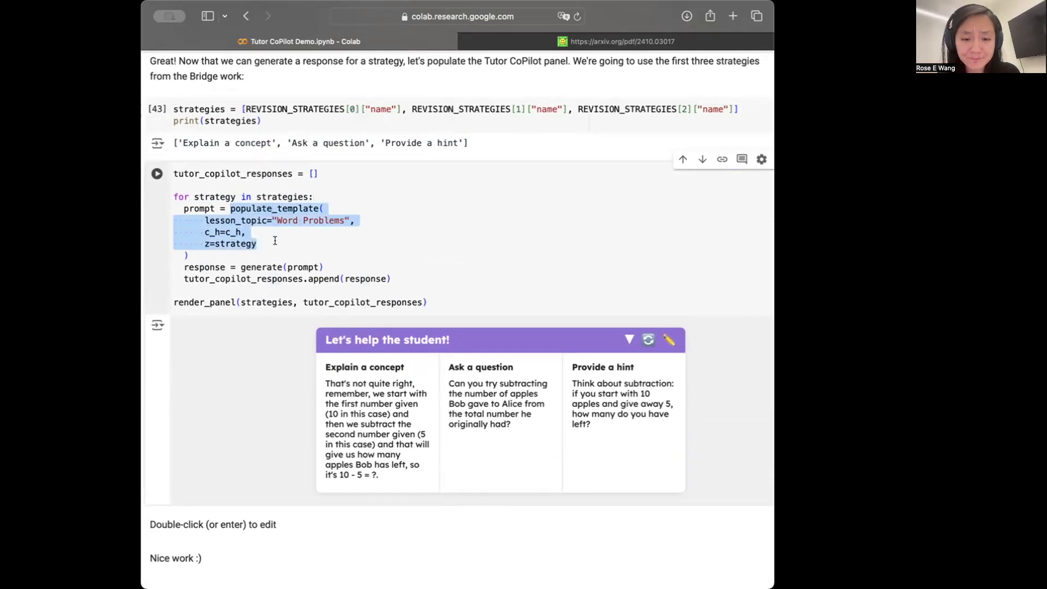
left_click(215, 220)
double_click(202, 208)
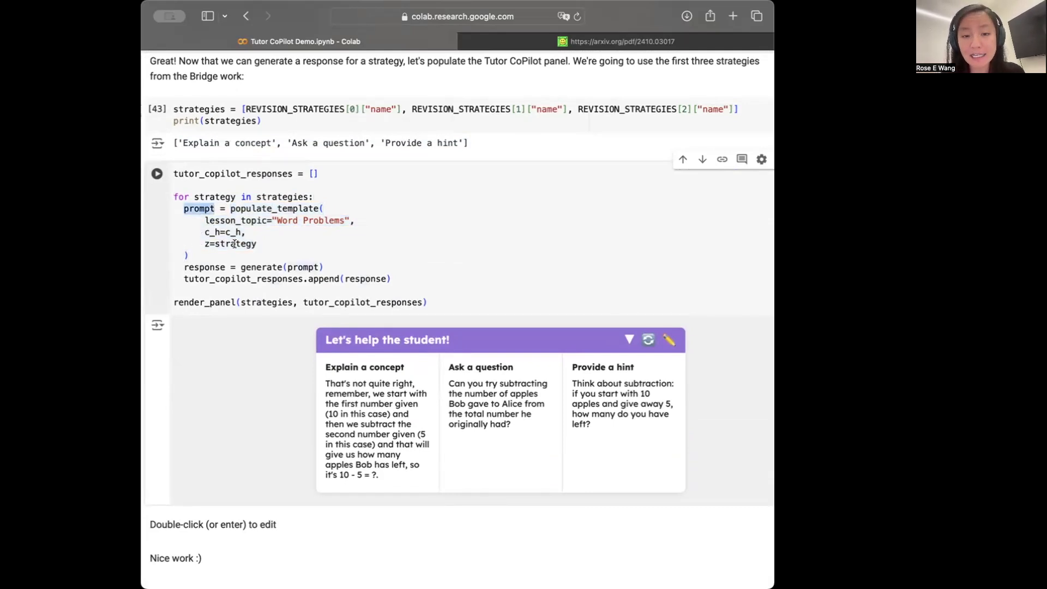
Highlight the generate call and responses list, then run the cell to regenerate the Tutor CoPilot panel.
double_click(260, 266)
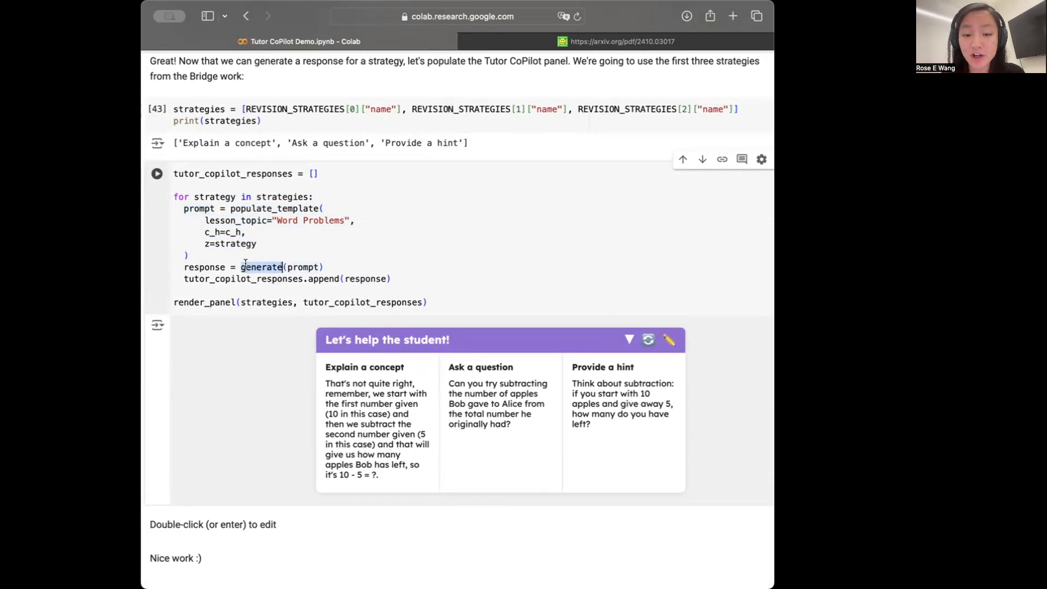
left_click(187, 268)
left_click(392, 279)
left_click_drag(392, 279, 198, 279)
left_click_drag(318, 173, 204, 173)
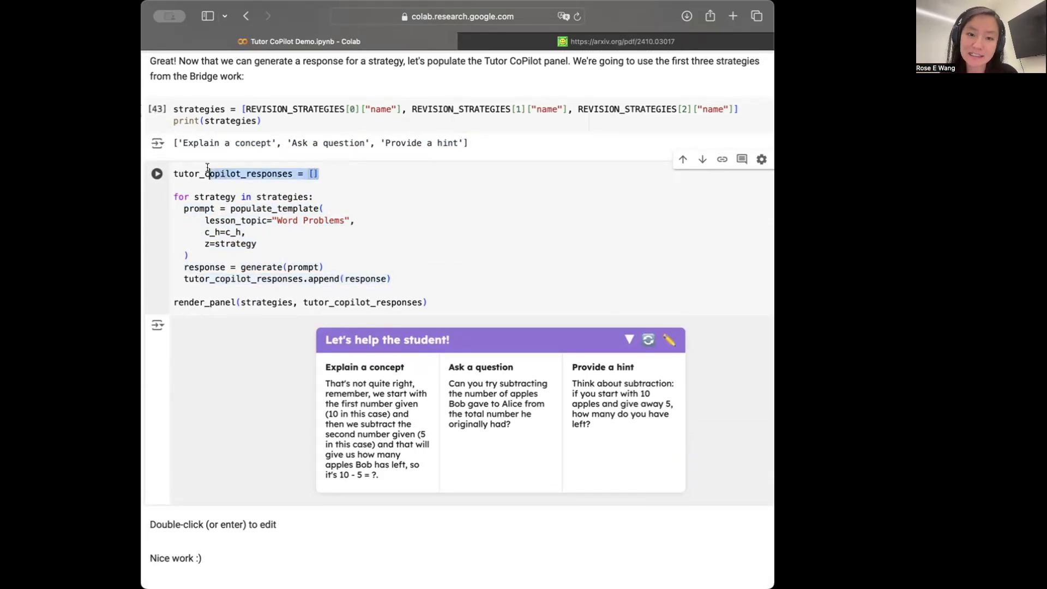
left_click(235, 221)
left_click(304, 266)
key("ctrl+Return")
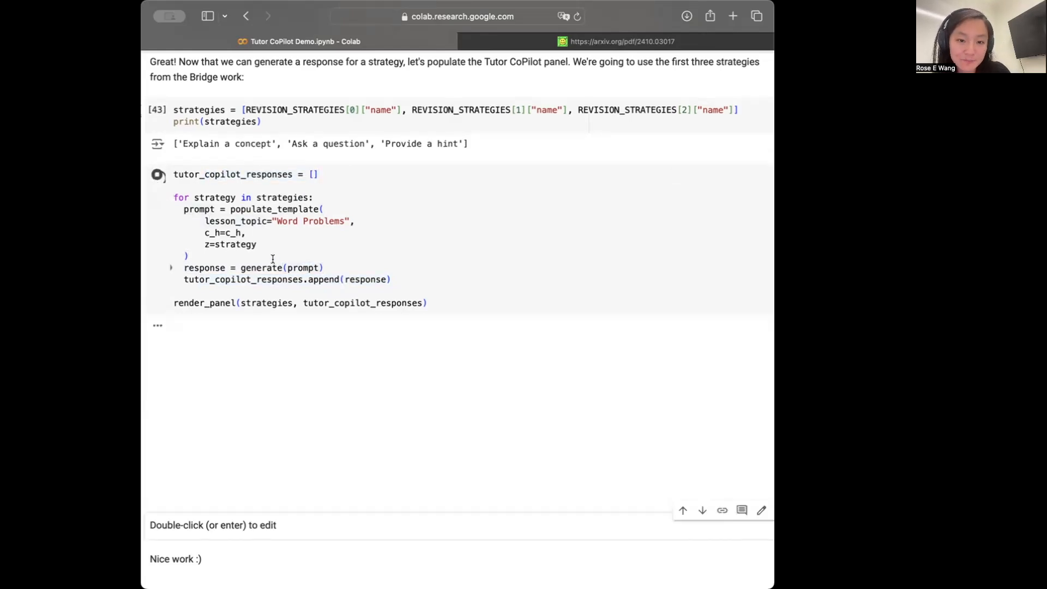
scroll(272, 260, "down", 2)
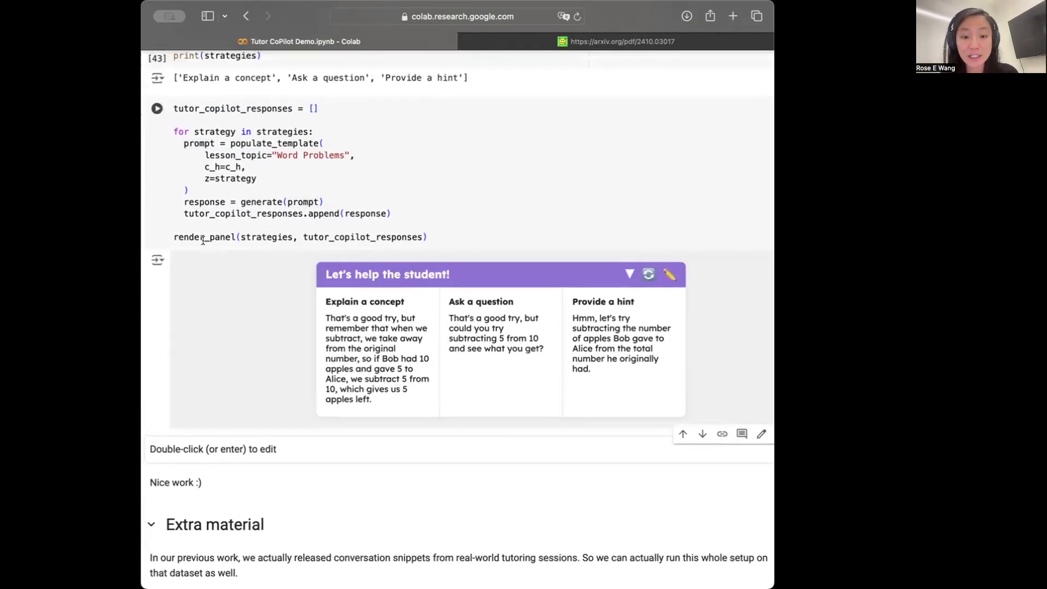
left_click_drag(201, 237, 352, 236)
scroll(352, 237, "down", 2)
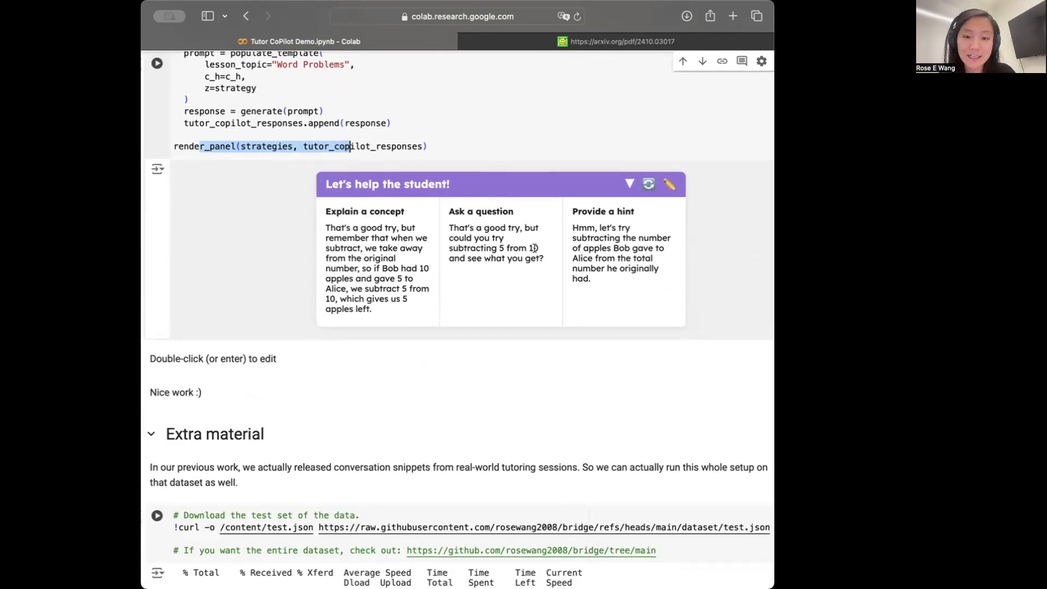
scroll(533, 249, "down", 3)
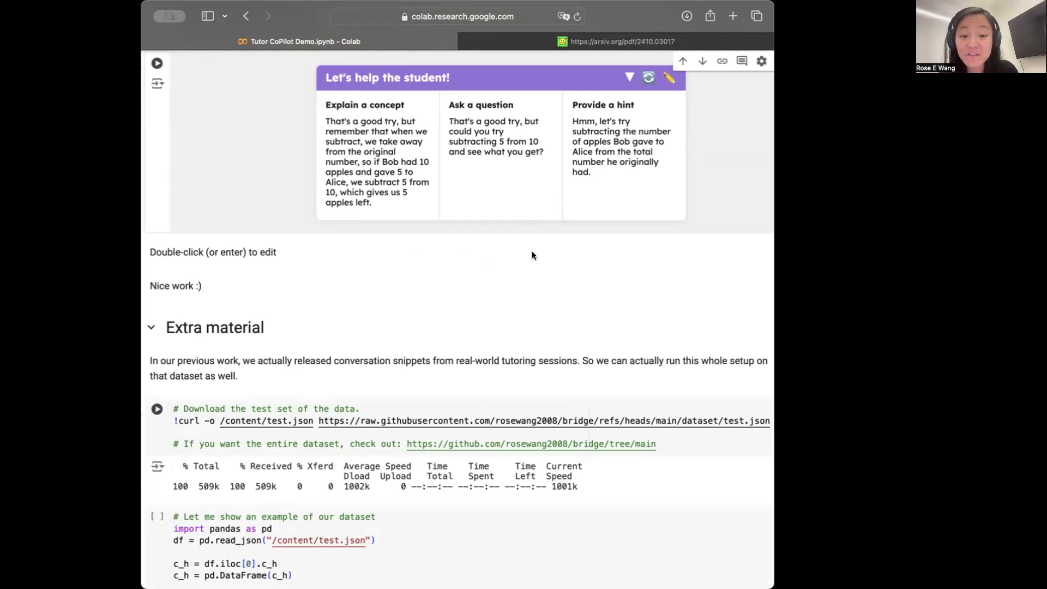
scroll(381, 333, "down", 2)
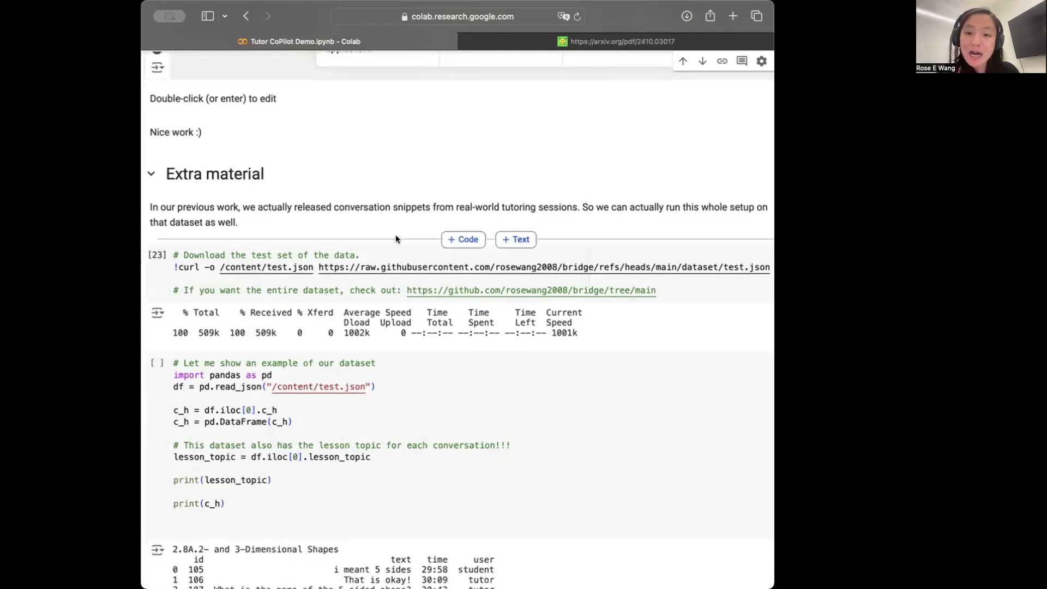
left_click(347, 255)
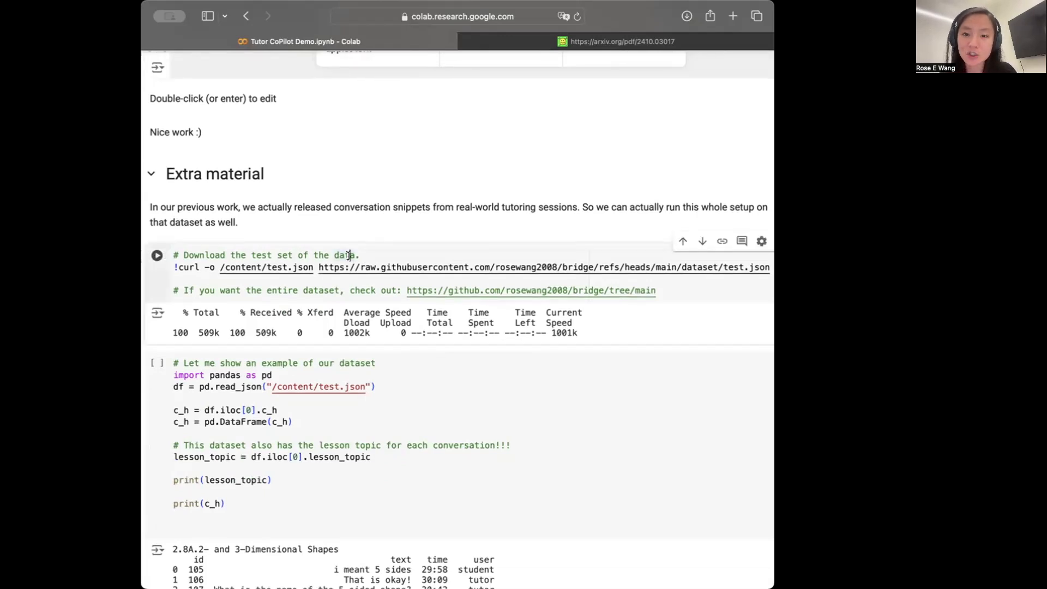
key("shift+Return")
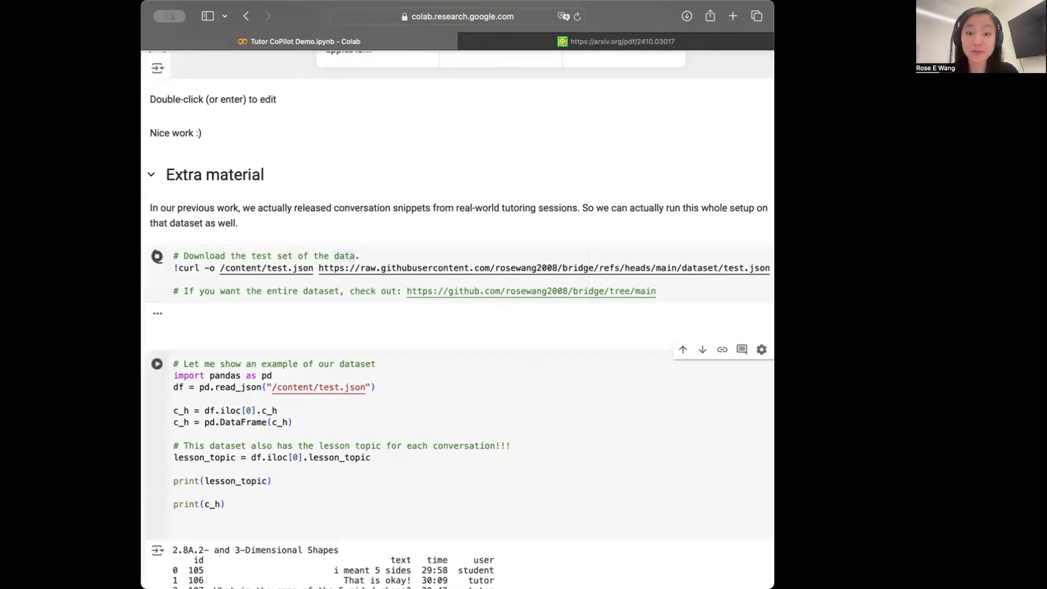
scroll(458, 327, "down", 3)
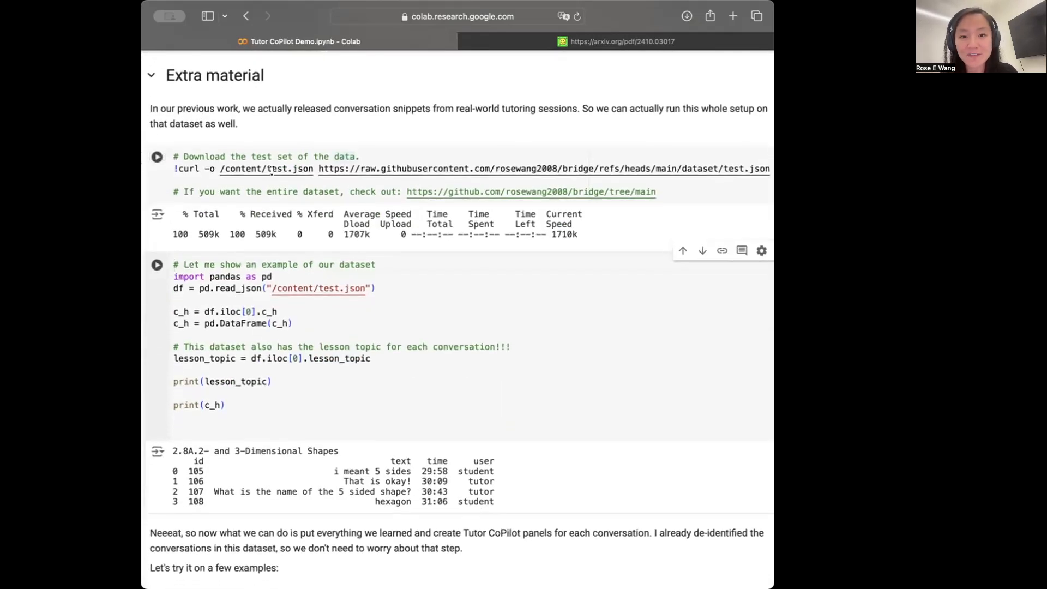
left_click_drag(265, 169, 350, 169)
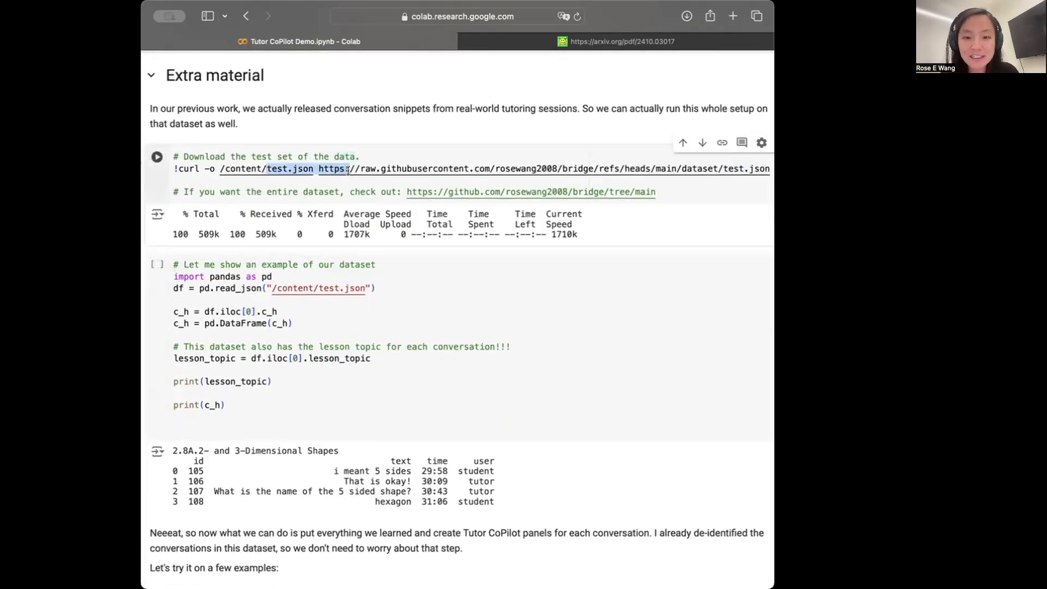
left_click_drag(199, 288, 356, 288)
scroll(353, 286, "down", 3)
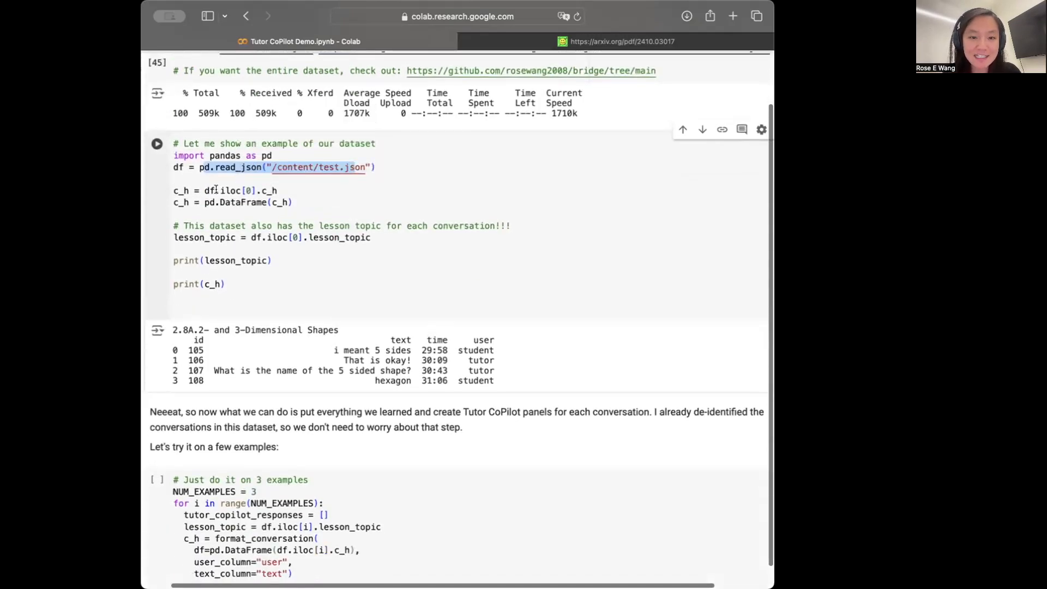
left_click_drag(174, 189, 328, 251)
left_click(327, 252)
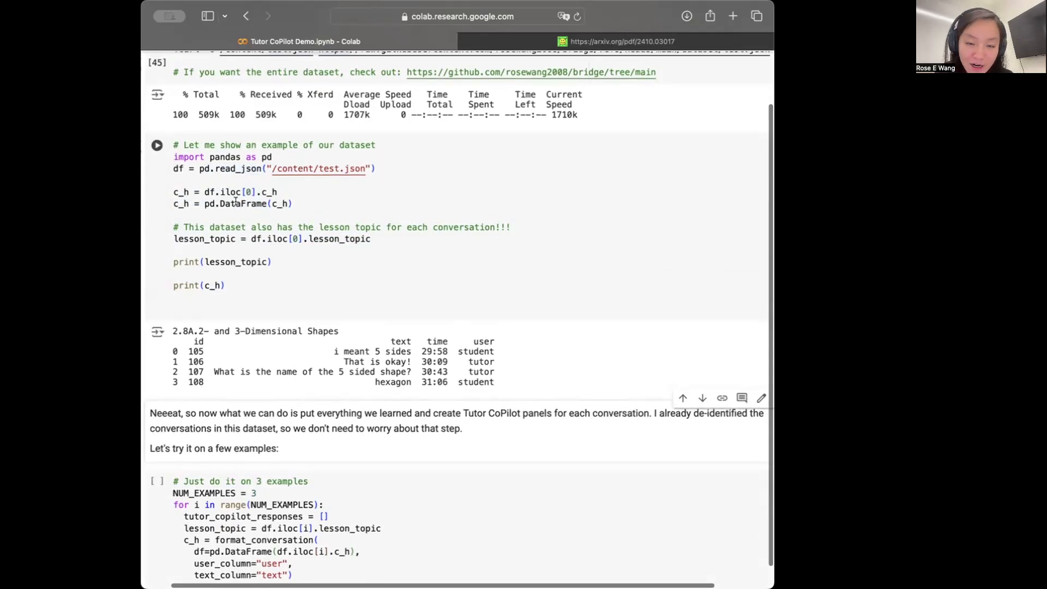
left_click_drag(262, 226, 475, 226)
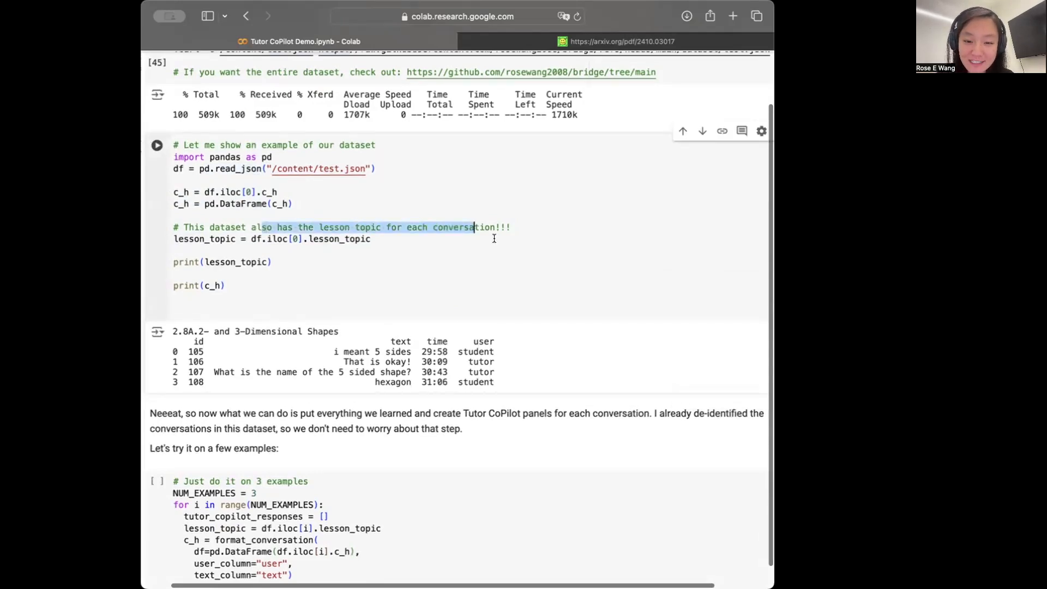
left_click_drag(341, 330, 199, 330)
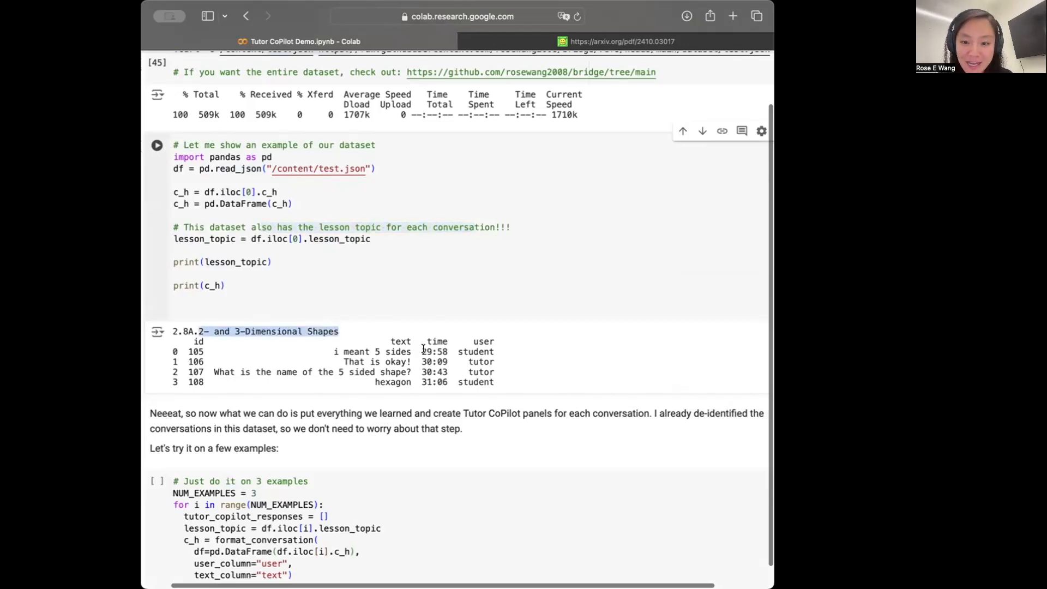
triple_click(499, 377)
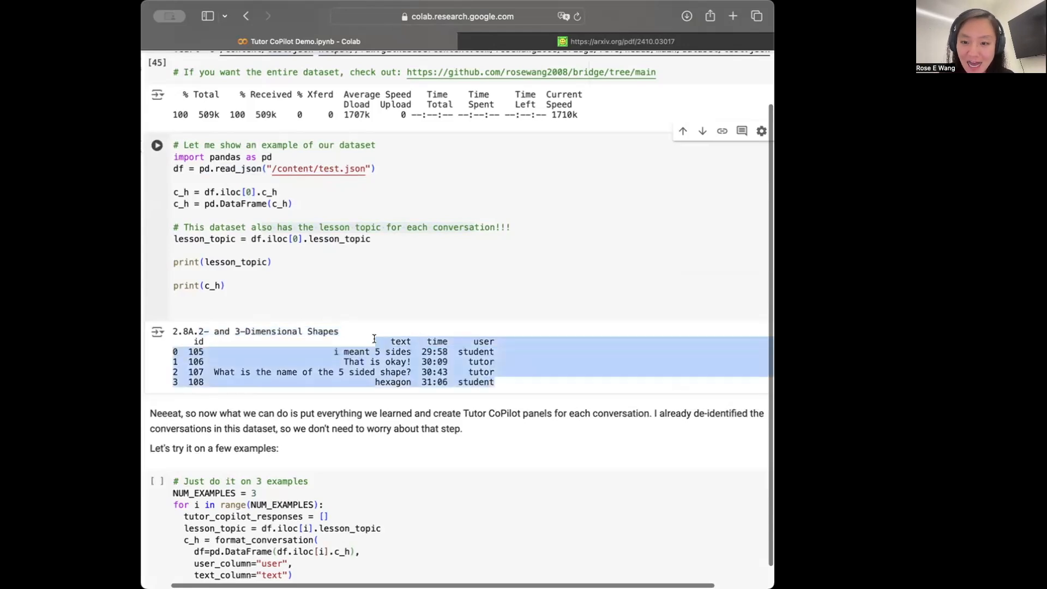
left_click(476, 341)
left_click_drag(475, 344, 491, 383)
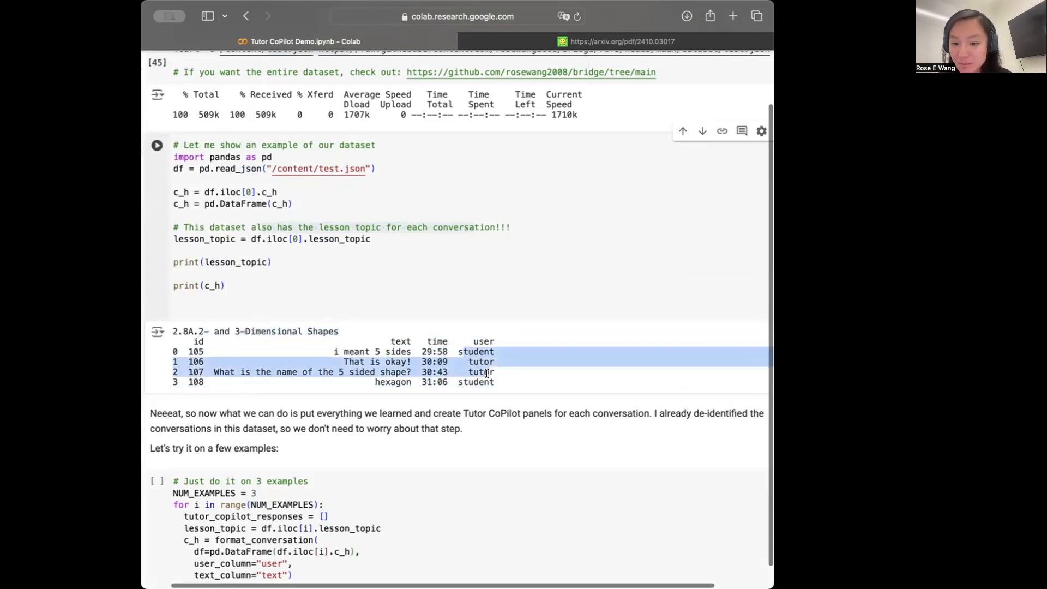
left_click(354, 345)
left_click_drag(334, 352, 396, 379)
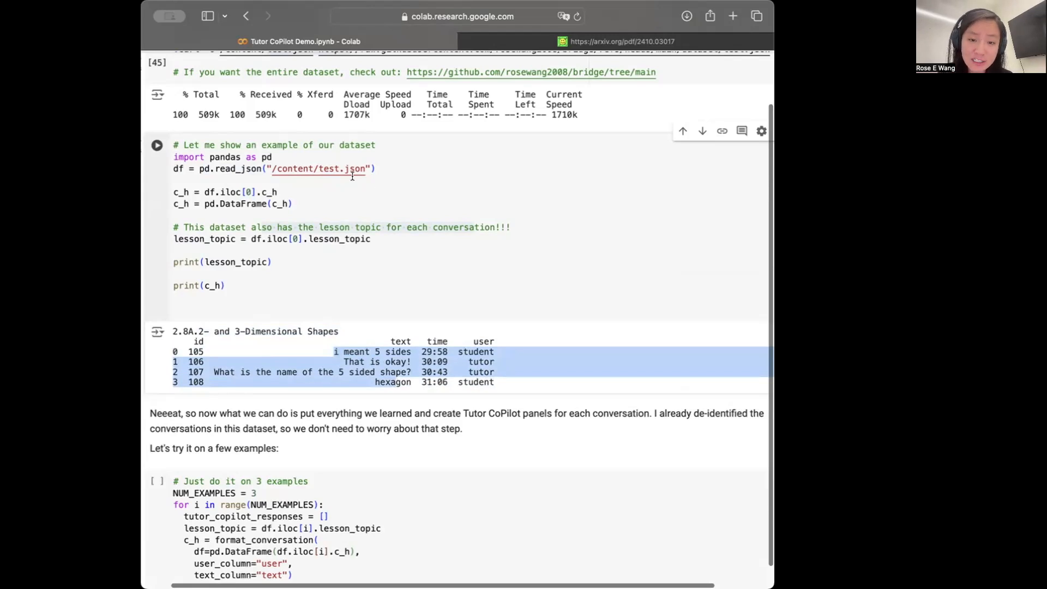
scroll(381, 185, "up", 2)
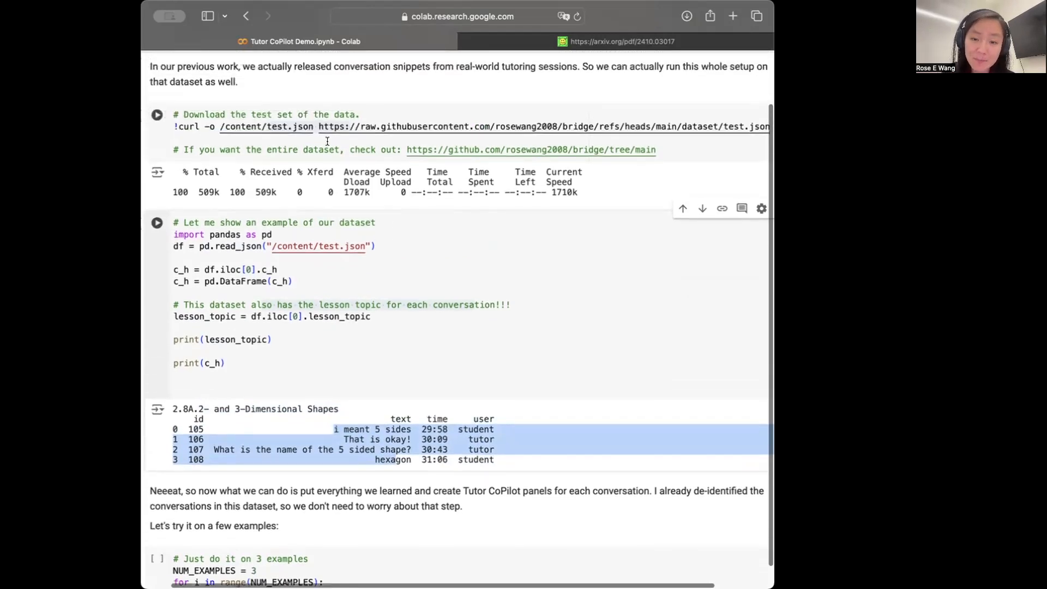
scroll(327, 194, "down", 5)
scroll(327, 194, "down", 1)
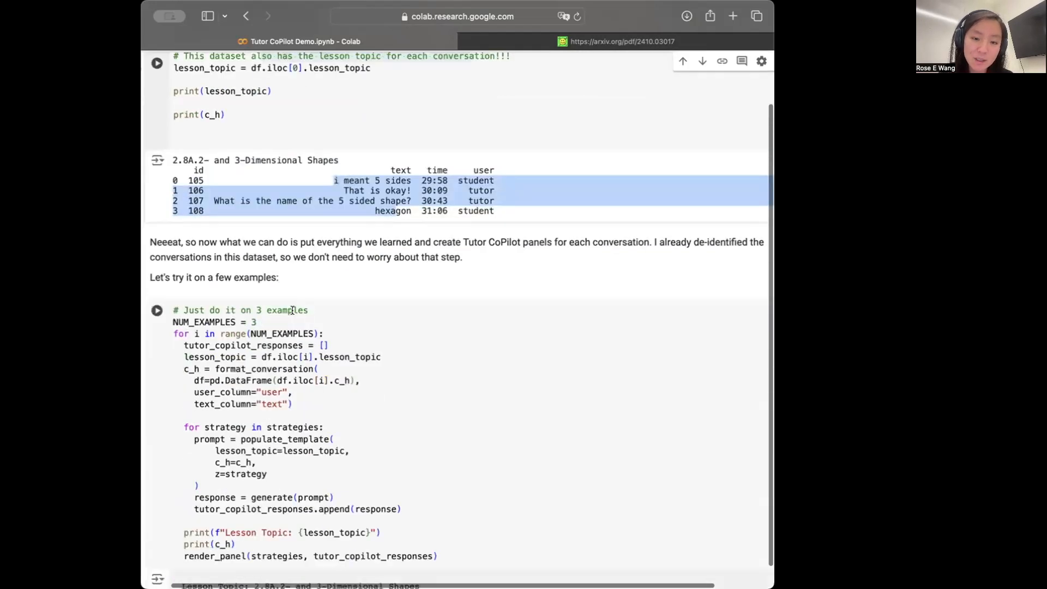
Run the NUM_EXAMPLES = 3 cell and highlight the 2.8A Shapes topic with its concept and hint suggestions.
left_click_drag(288, 320, 224, 310)
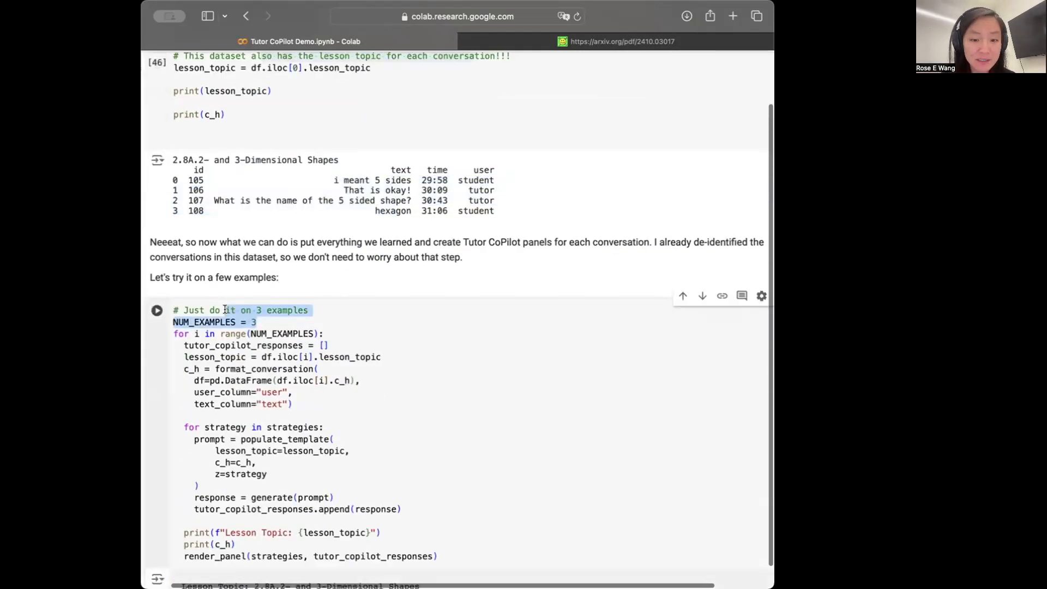
scroll(242, 385, "down", 2)
left_click(242, 385)
key("ctrl+Return")
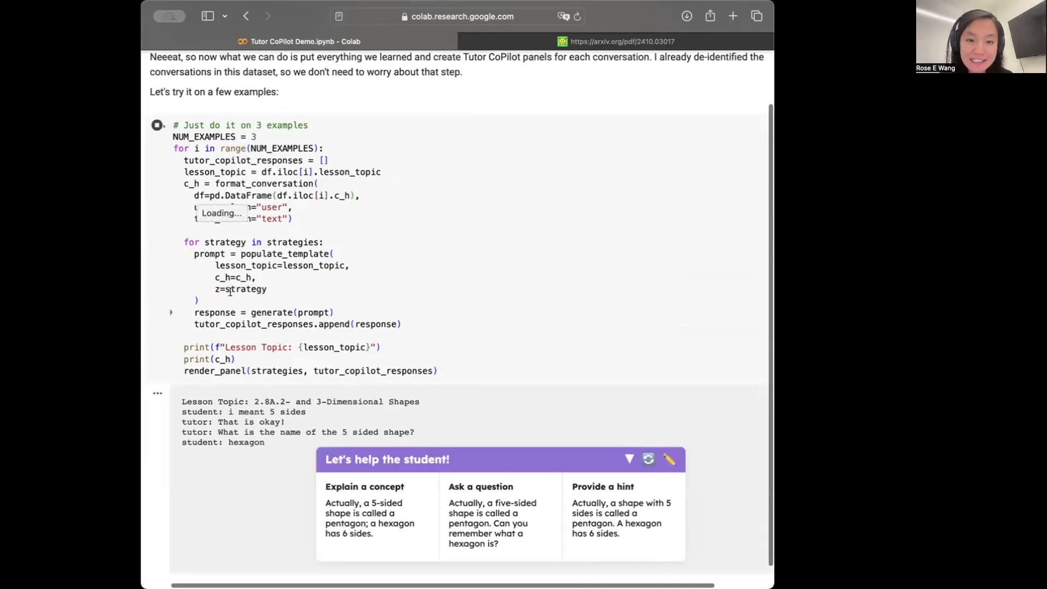
scroll(405, 371, "down", 2)
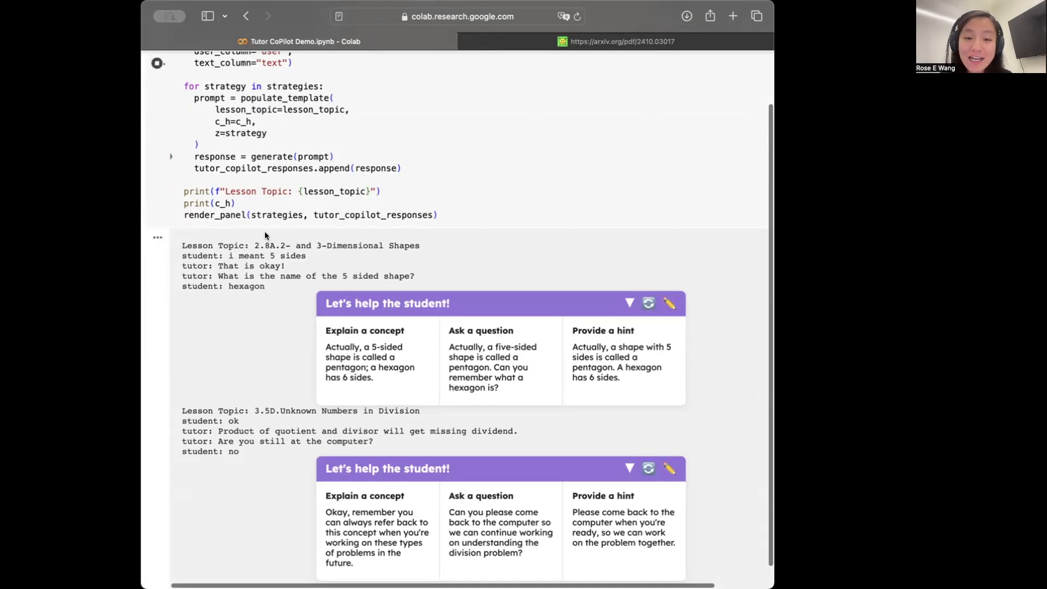
left_click_drag(247, 246, 416, 241)
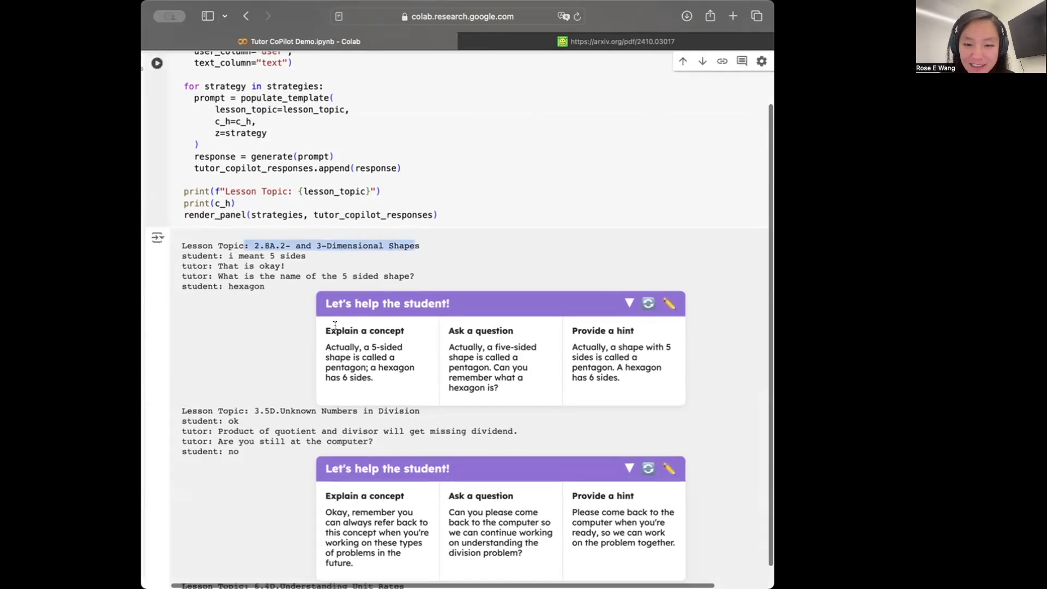
left_click_drag(326, 347, 373, 378)
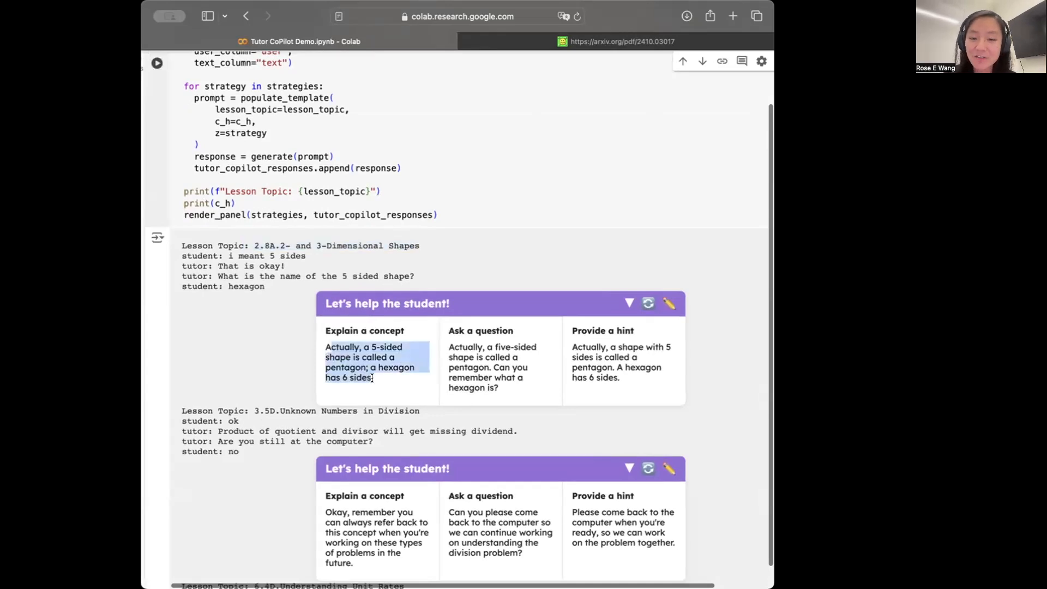
left_click_drag(573, 331, 608, 378)
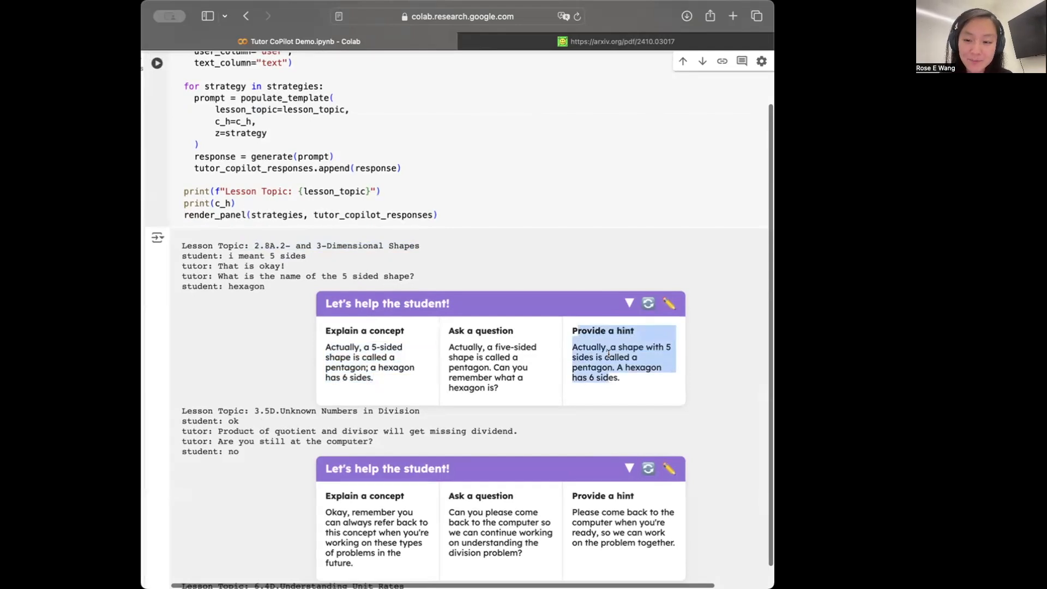
scroll(609, 354, "down", 1)
scroll(606, 332, "down", 2)
scroll(605, 333, "down", 8)
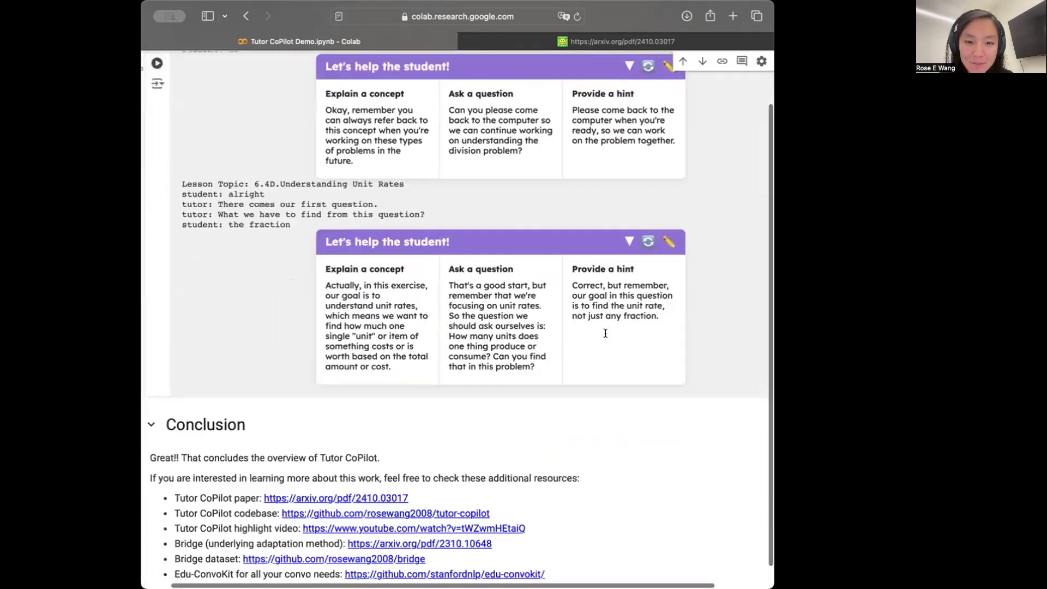
mouse_move(284, 204)
left_mouse_down()
mouse_move(288, 214)
mouse_move(380, 184)
left_mouse_up()
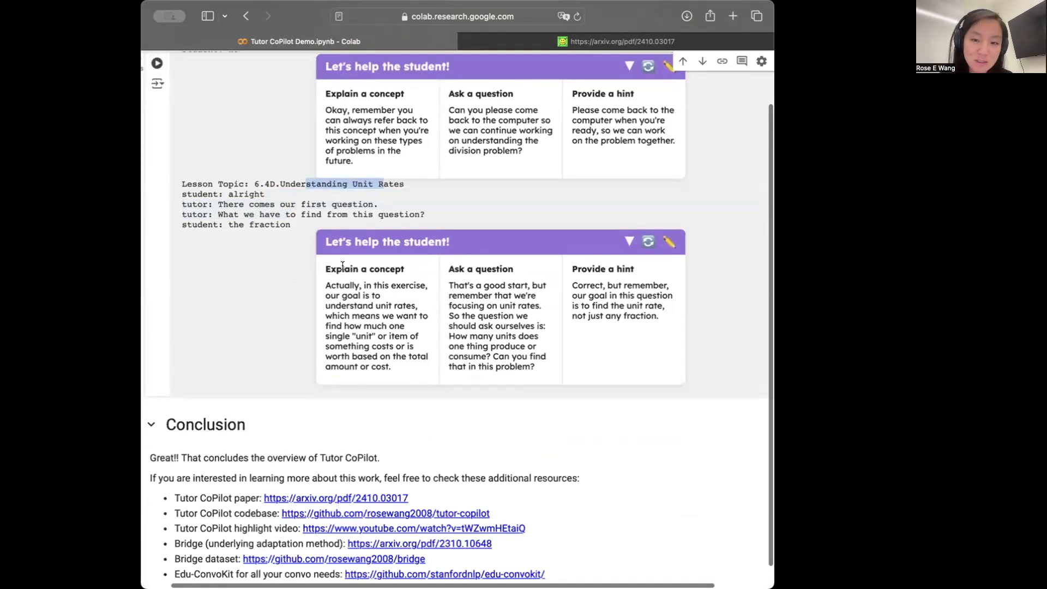
left_click_drag(342, 263, 585, 319)
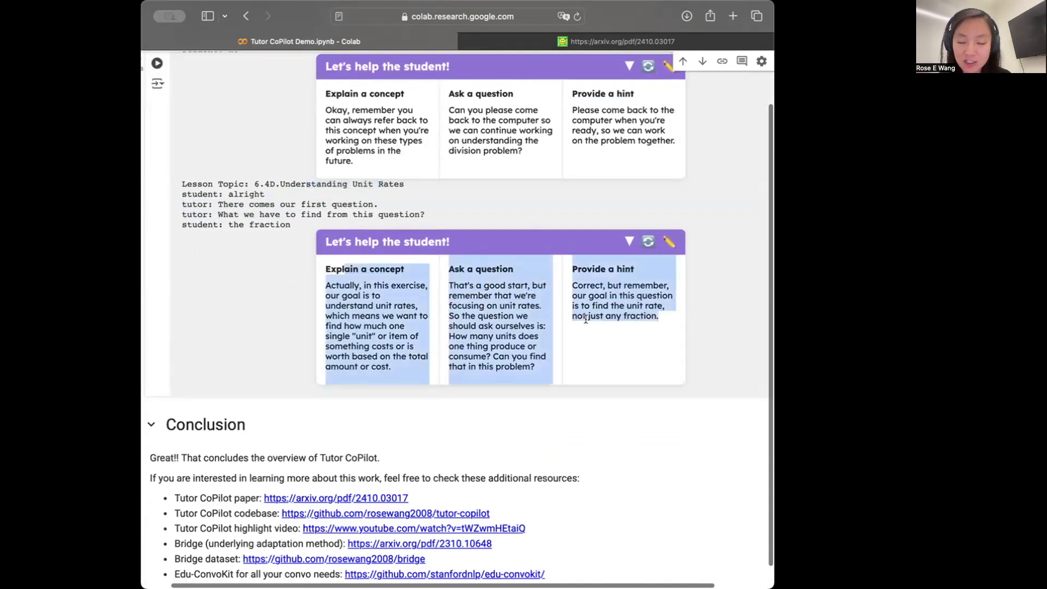
scroll(586, 319, "down", 2)
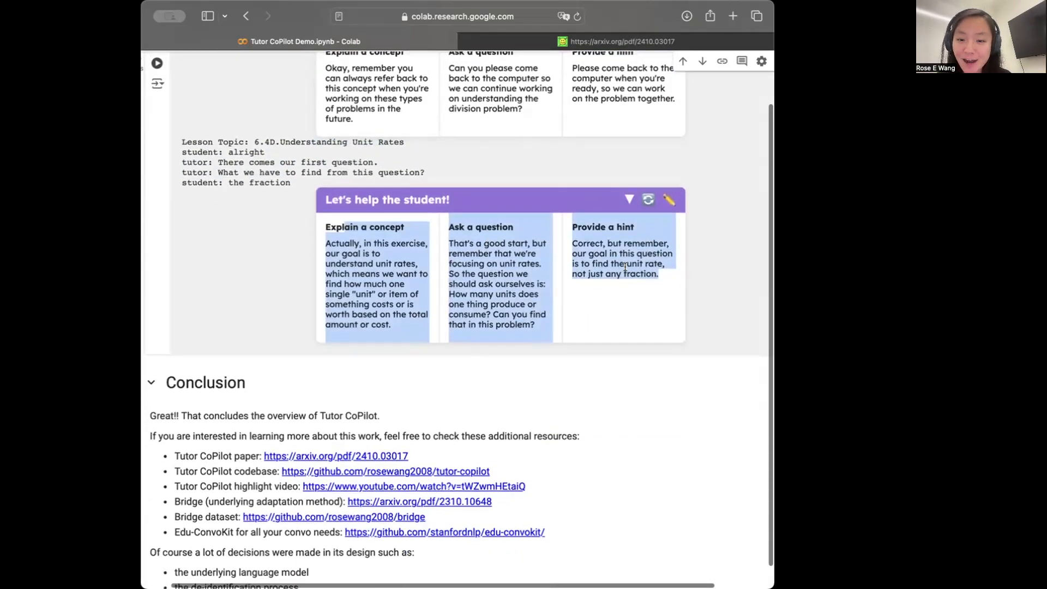
scroll(625, 256, "down", 2)
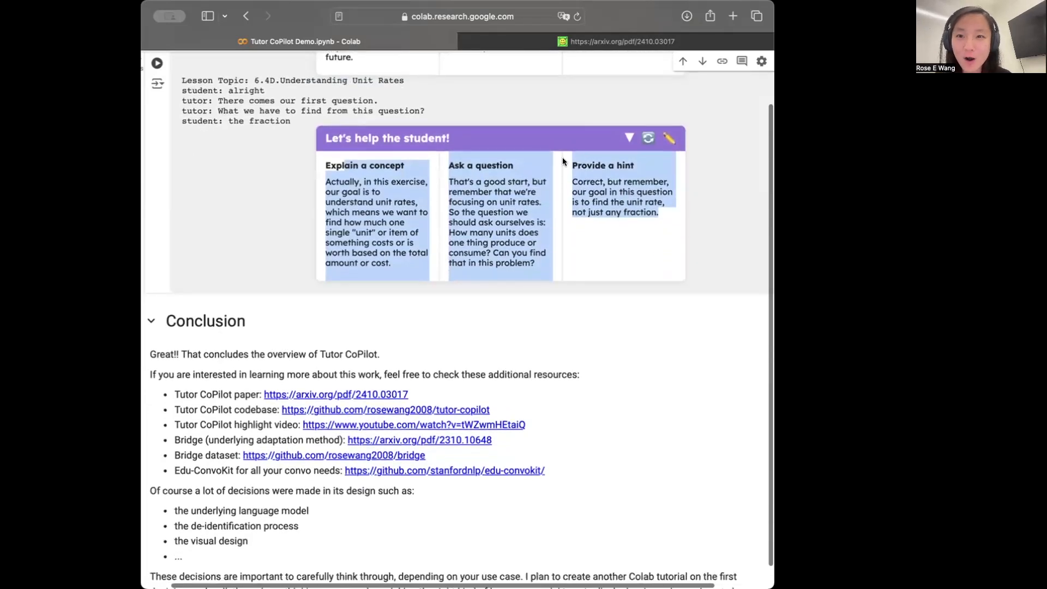
scroll(263, 283, "down", 4)
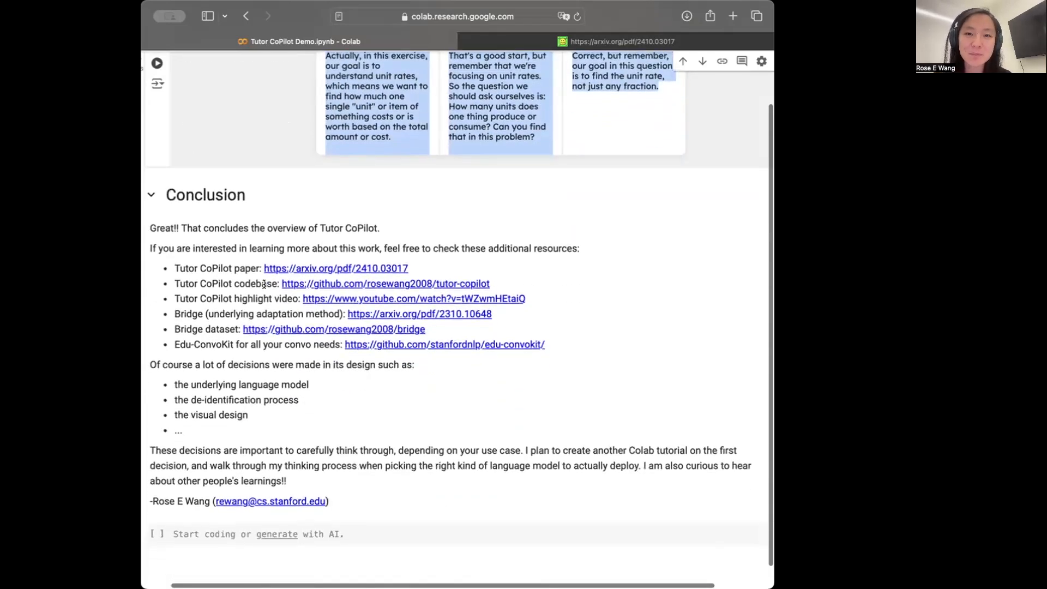
left_click_drag(230, 253, 536, 351)
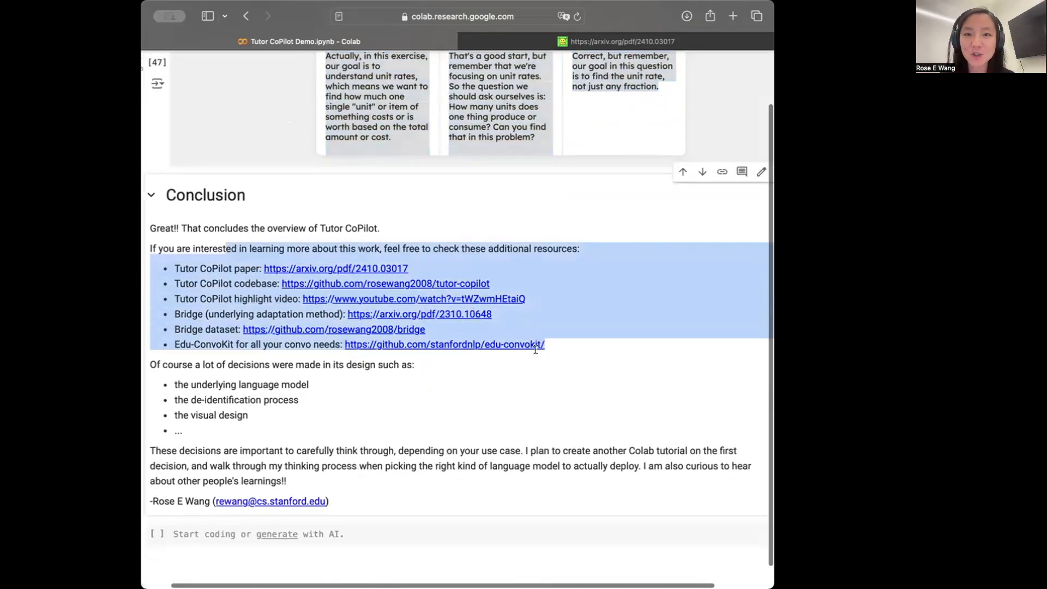
left_click(205, 268)
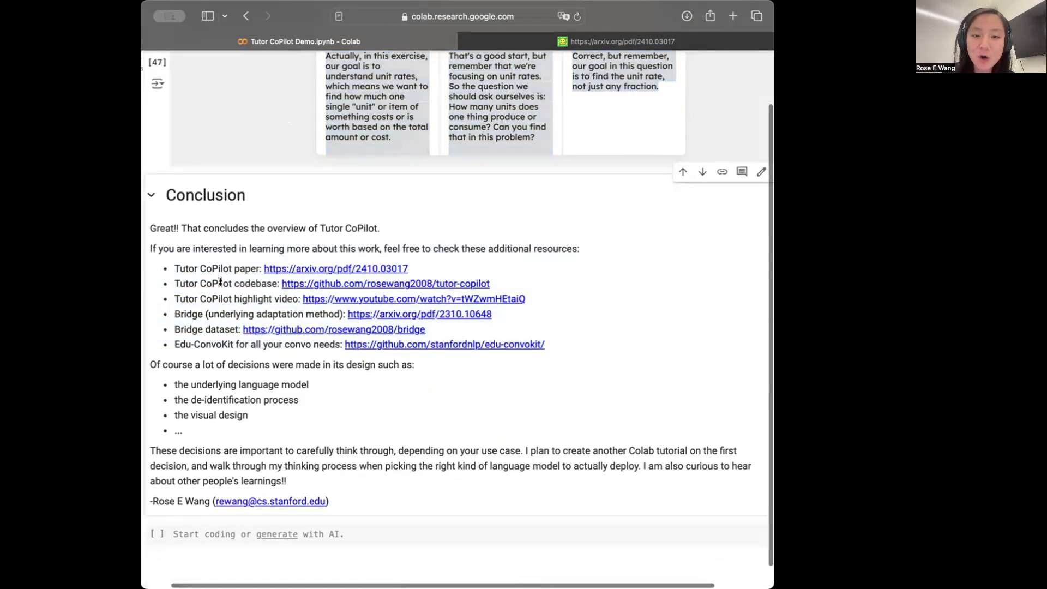
left_click_drag(205, 268, 537, 303)
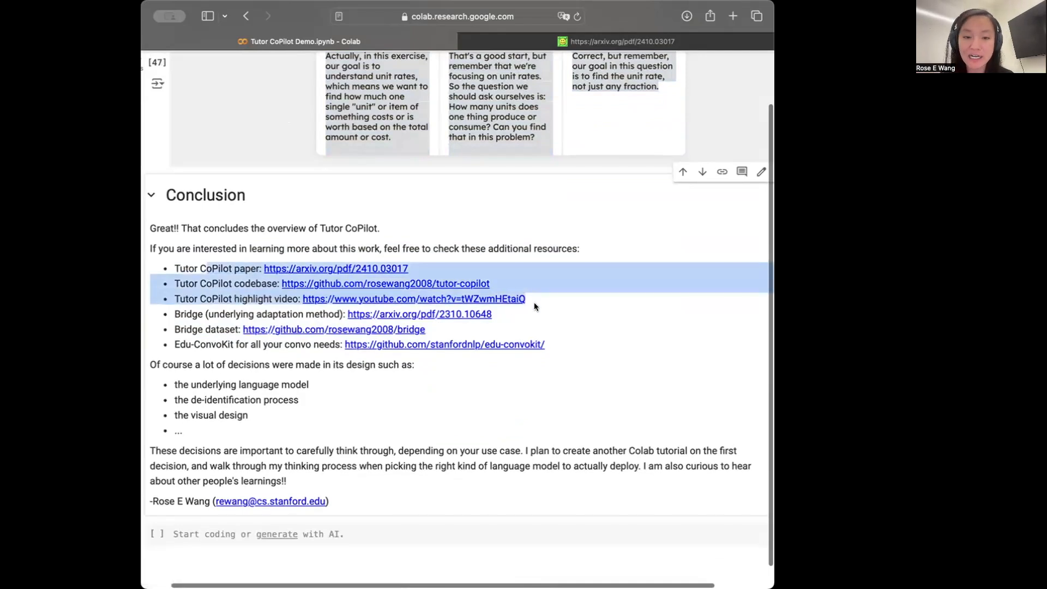
left_click_drag(187, 311, 462, 331)
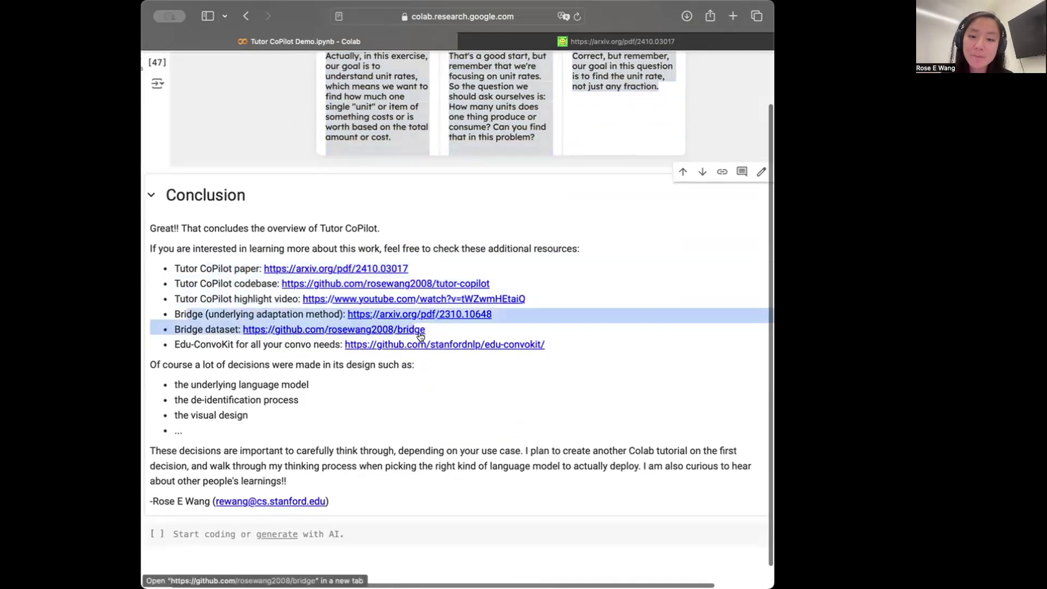
left_click(463, 331)
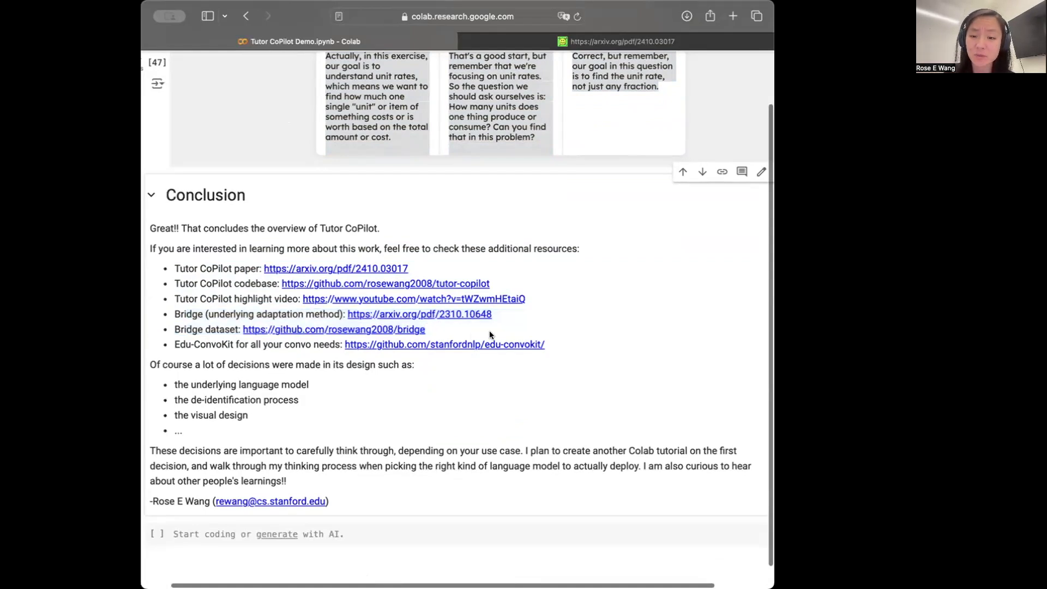
left_click_drag(459, 331, 172, 314)
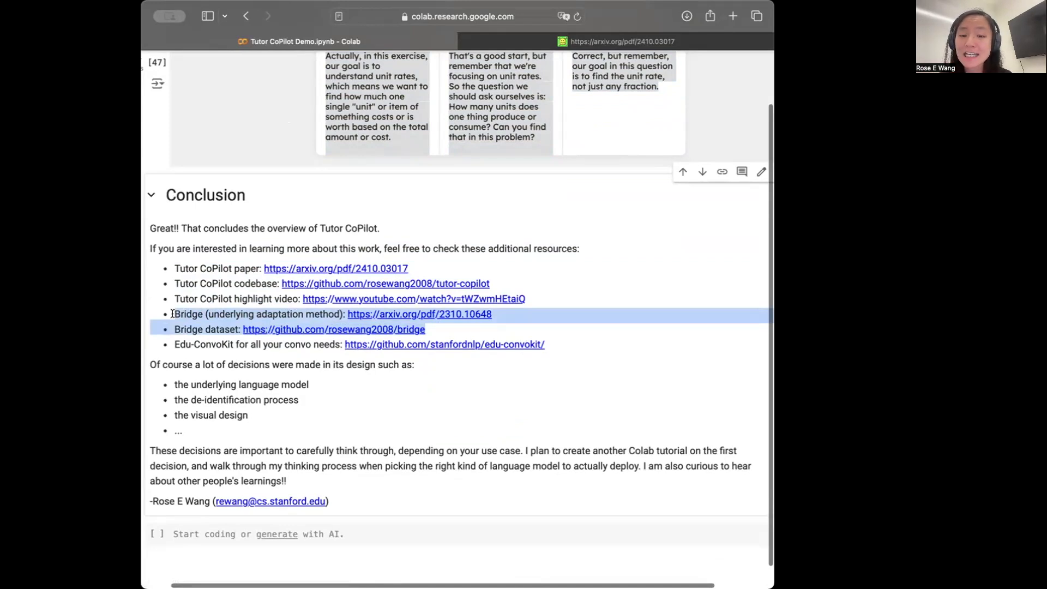
mouse_move(173, 344)
left_mouse_down()
mouse_move(466, 368)
mouse_move(558, 350)
left_mouse_up()
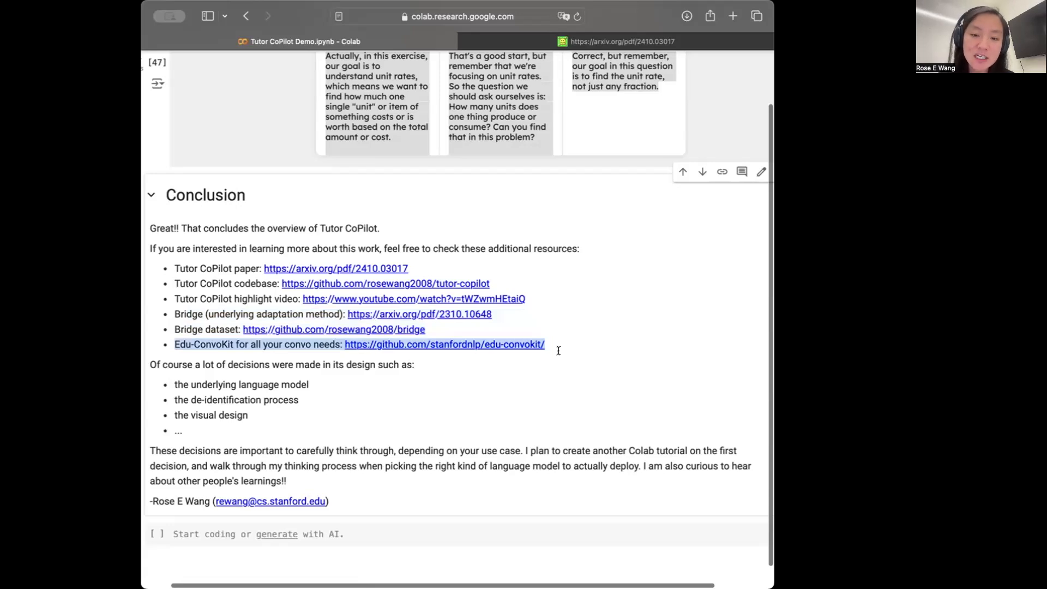
scroll(342, 328, "down", 2)
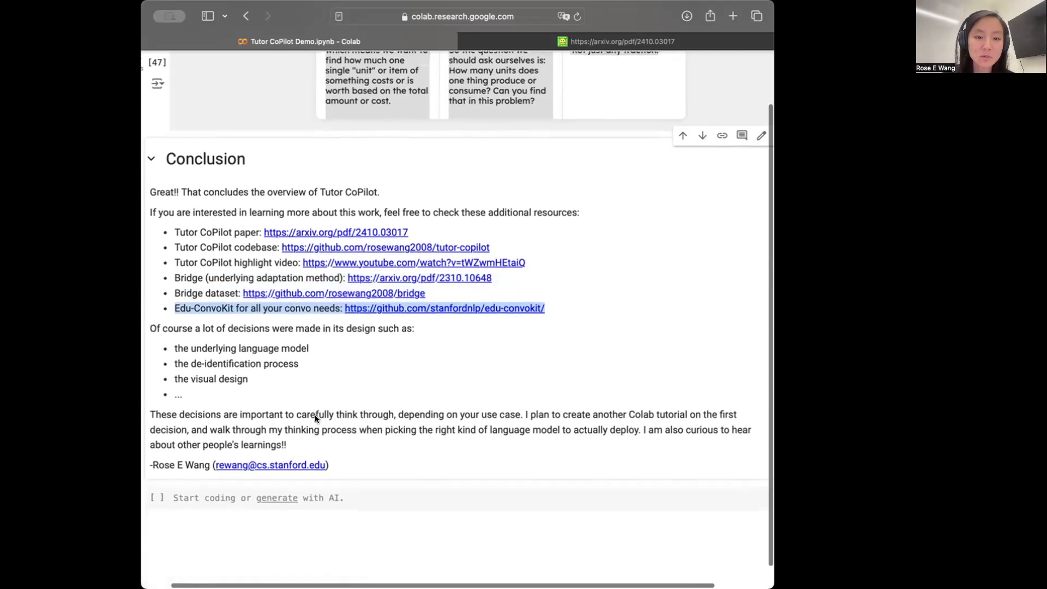
scroll(335, 311, "down", 3)
scroll(335, 308, "down", 3)
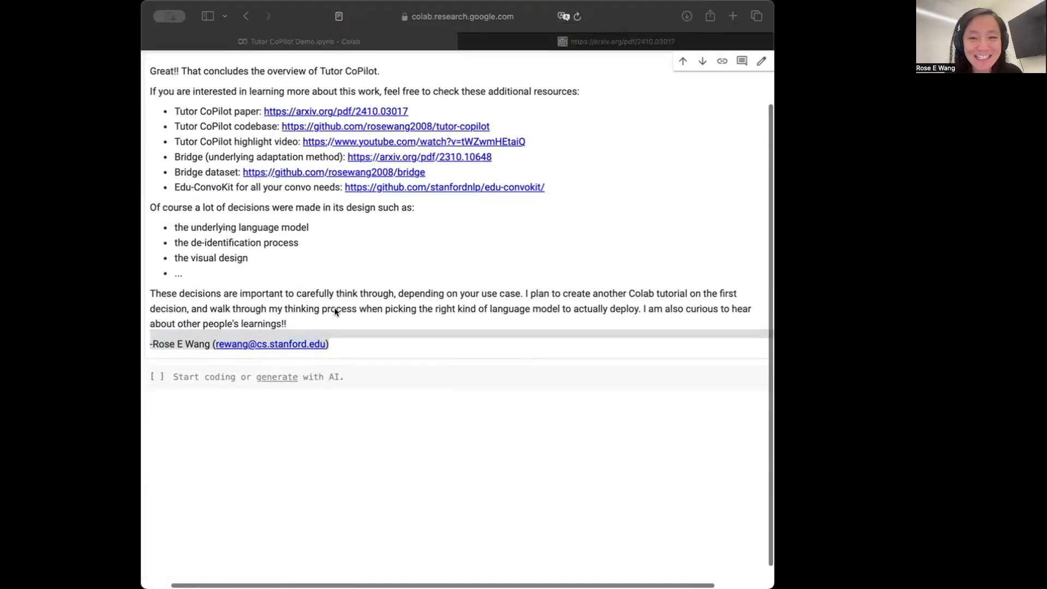